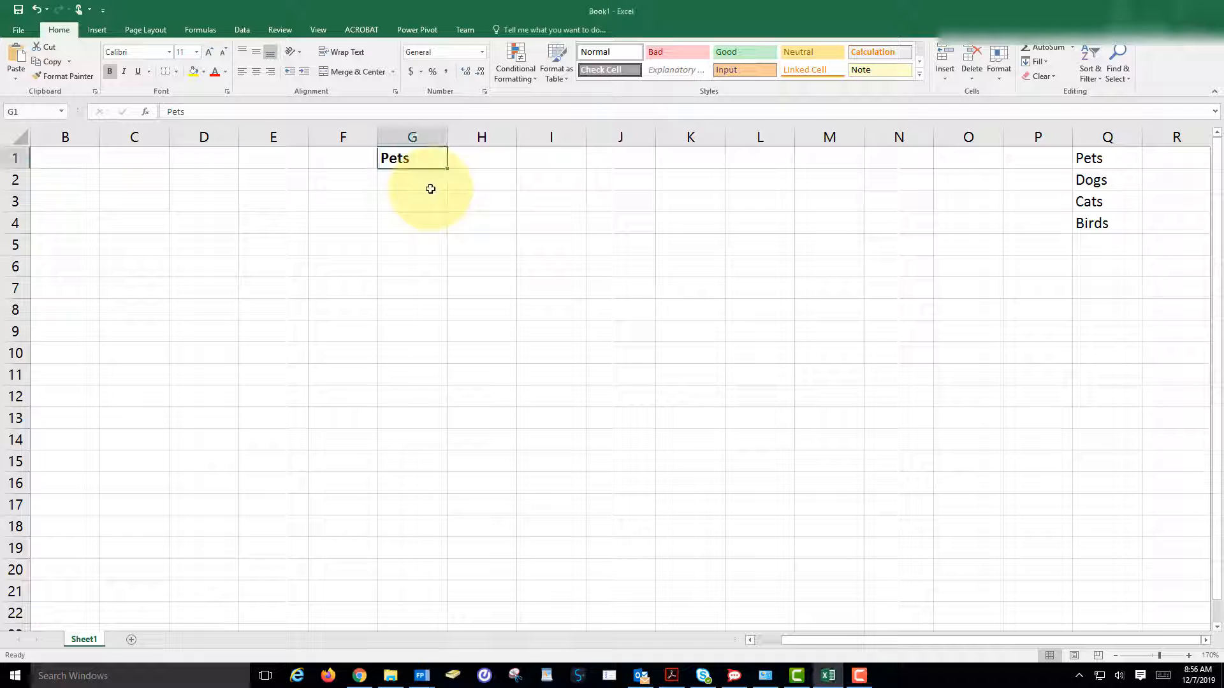
- Start a data validation rule for cells G2:G13 that allows entries from a List
click(430, 186)
key(shift+Down)
key(shift+Down)
key(shift+Down)
key(shift+Down)
key(shift+Down)
key(shift+Down)
key(shift+Down)
key(shift+Down)
key(shift+Down)
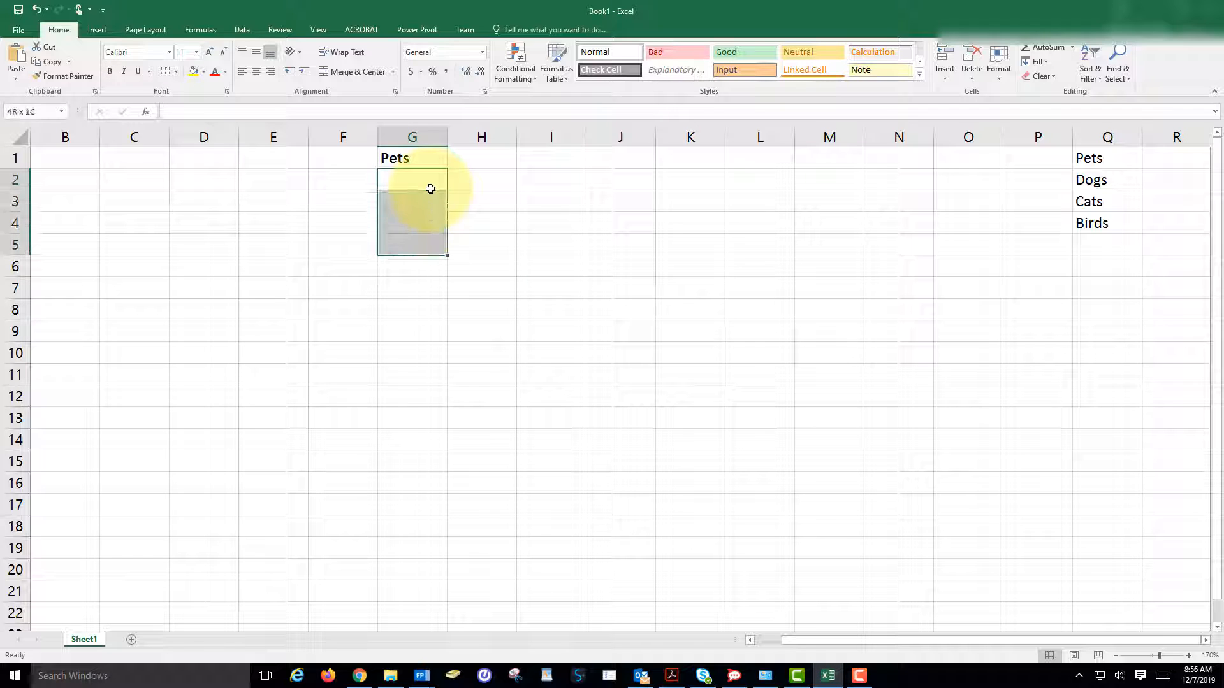
key(shift+Down)
key(shift+Down)
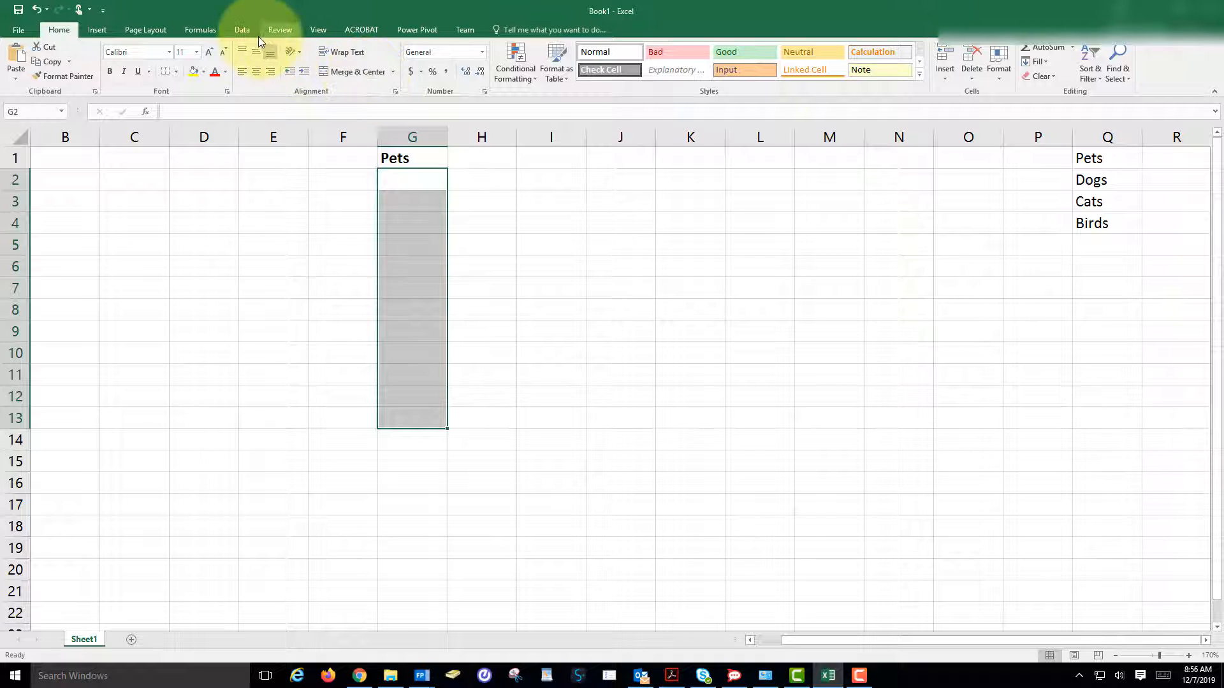
click(242, 29)
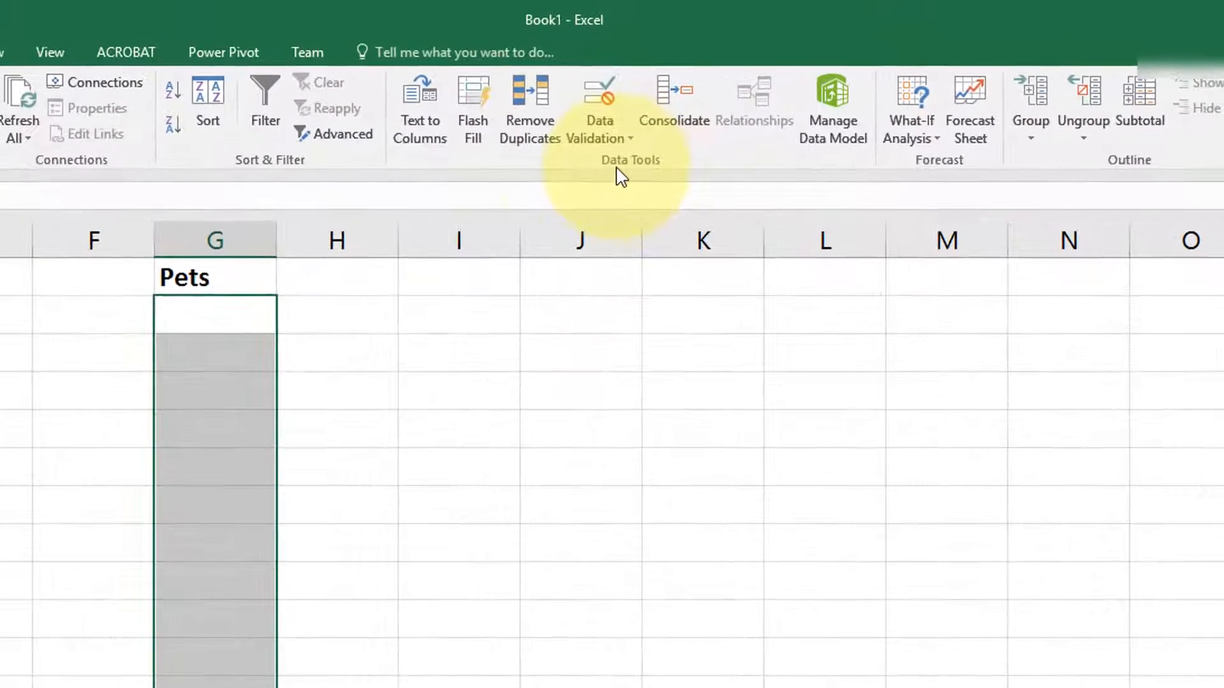
click(596, 115)
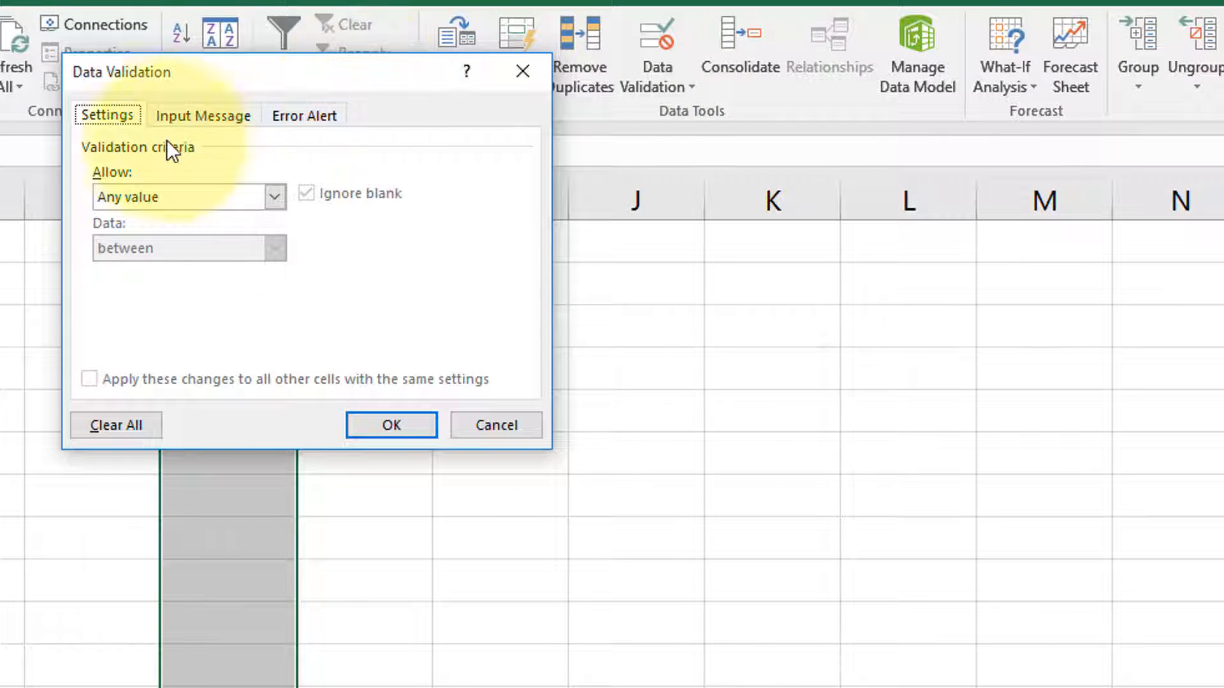
click(272, 192)
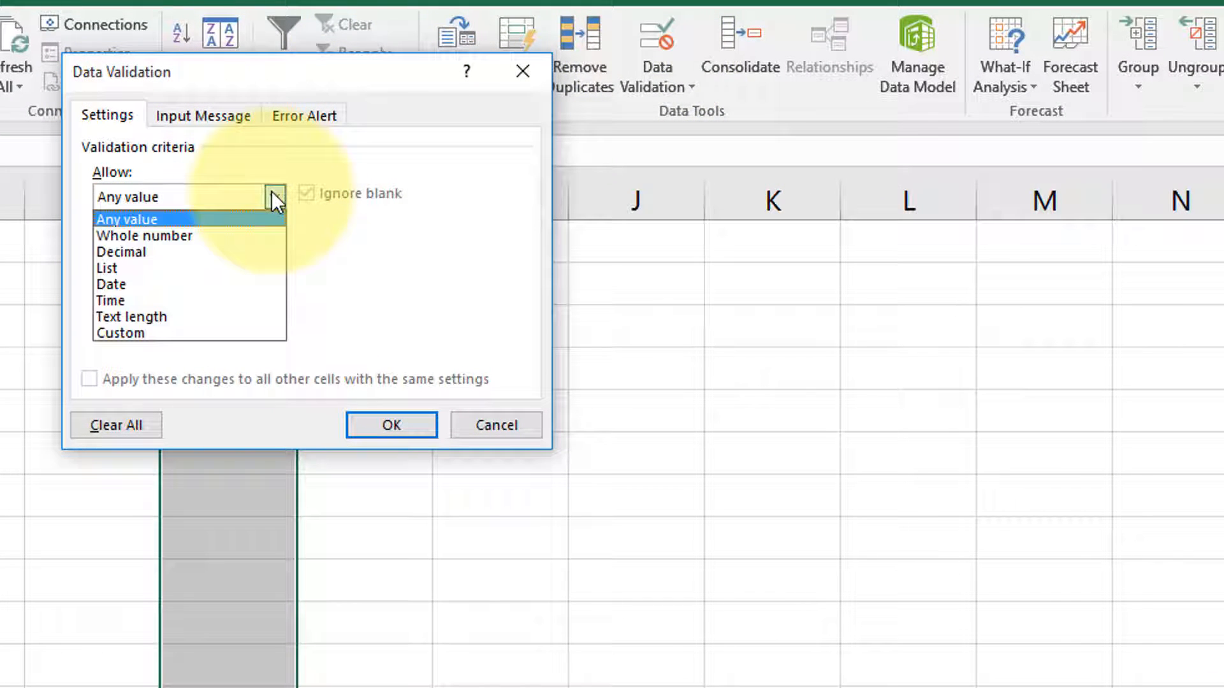
click(205, 262)
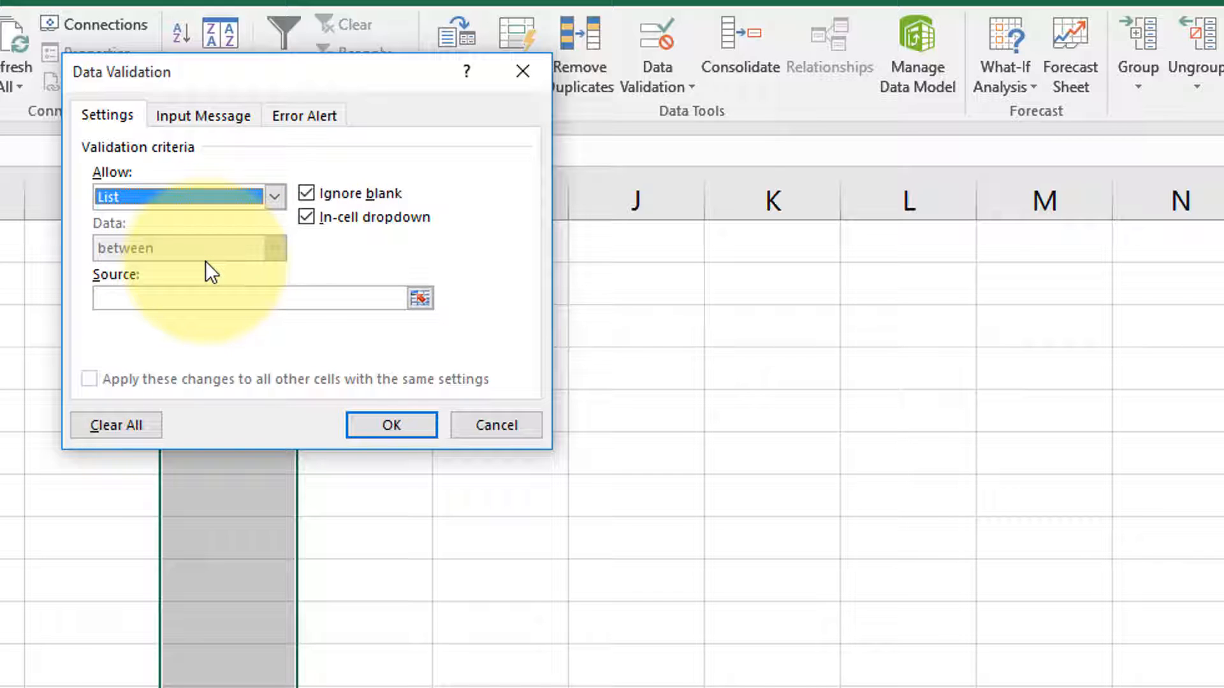
- Use the pet names in cells Q2:Q4 as the list source and apply the validation rule
click(195, 300)
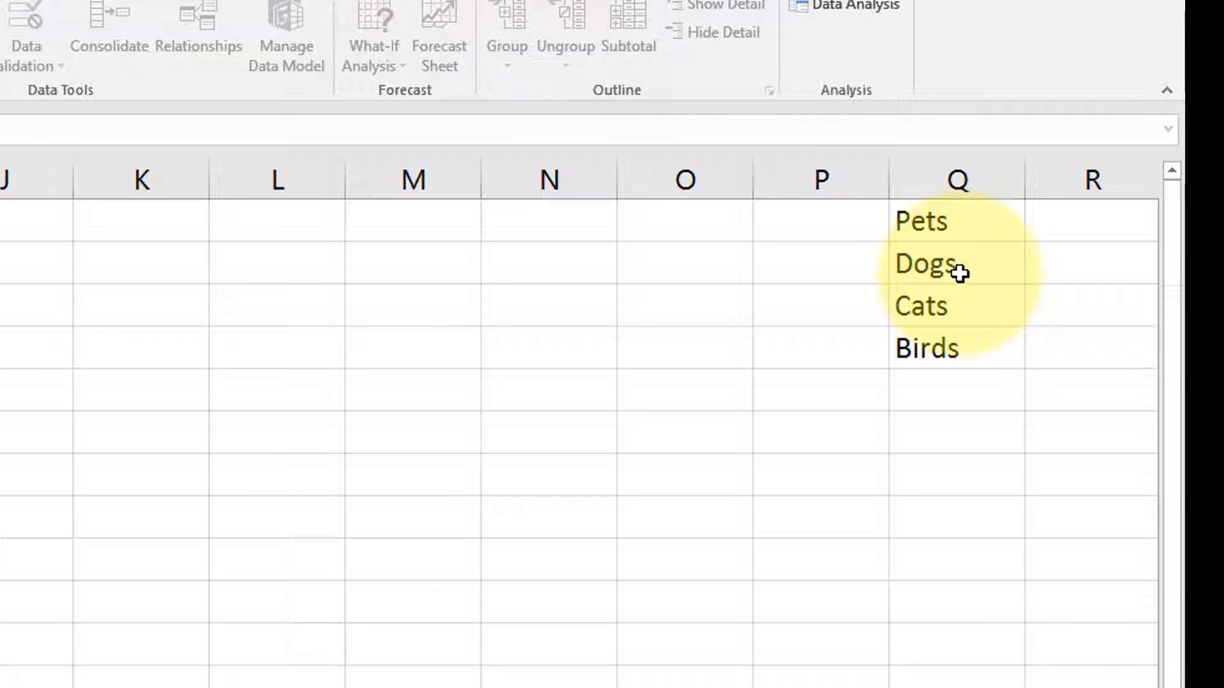
click(959, 272)
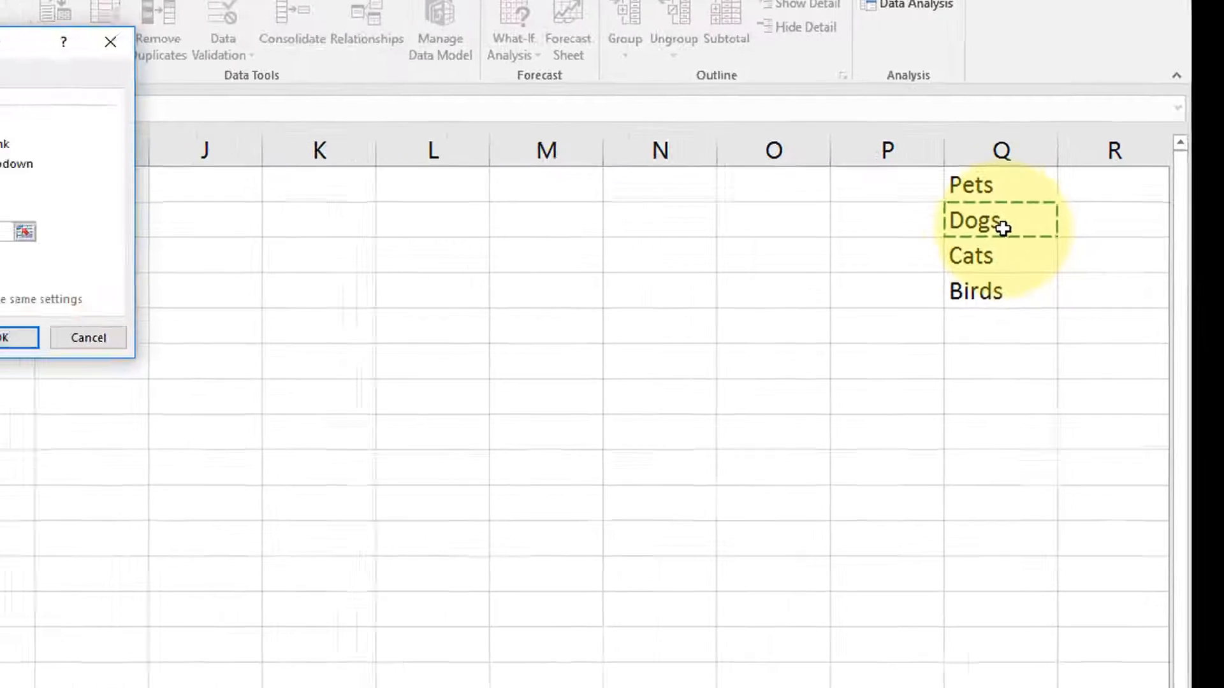
key(shift+Down)
key(shift+Down)
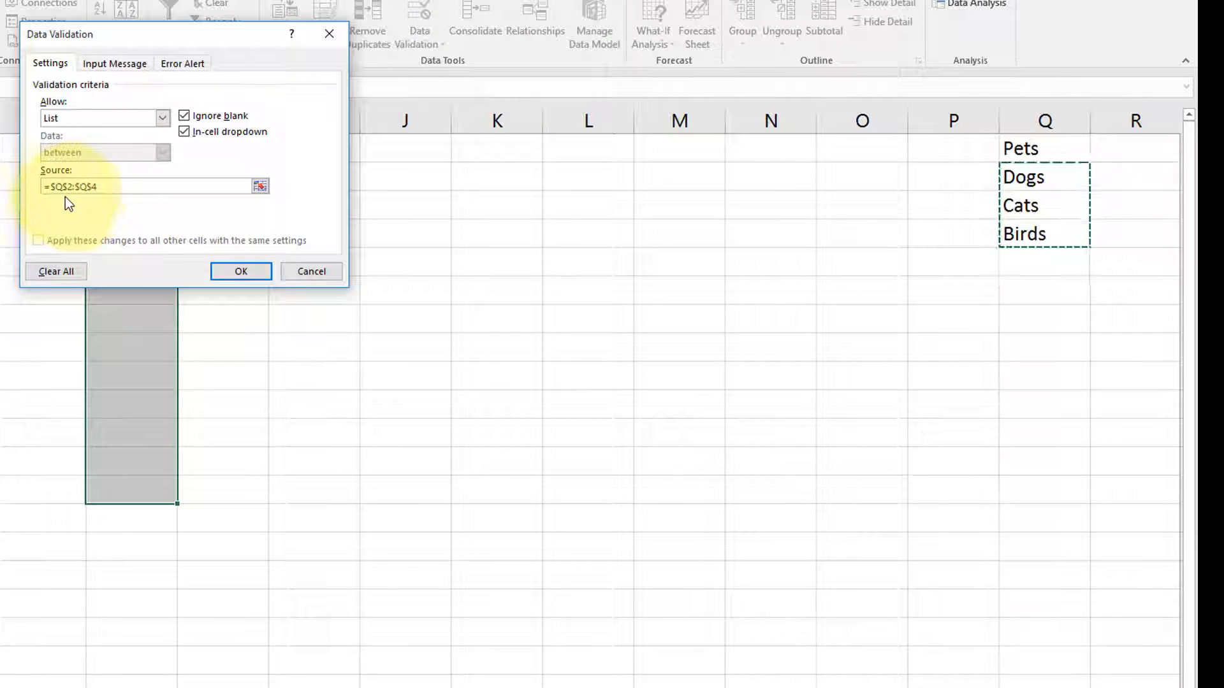
click(246, 276)
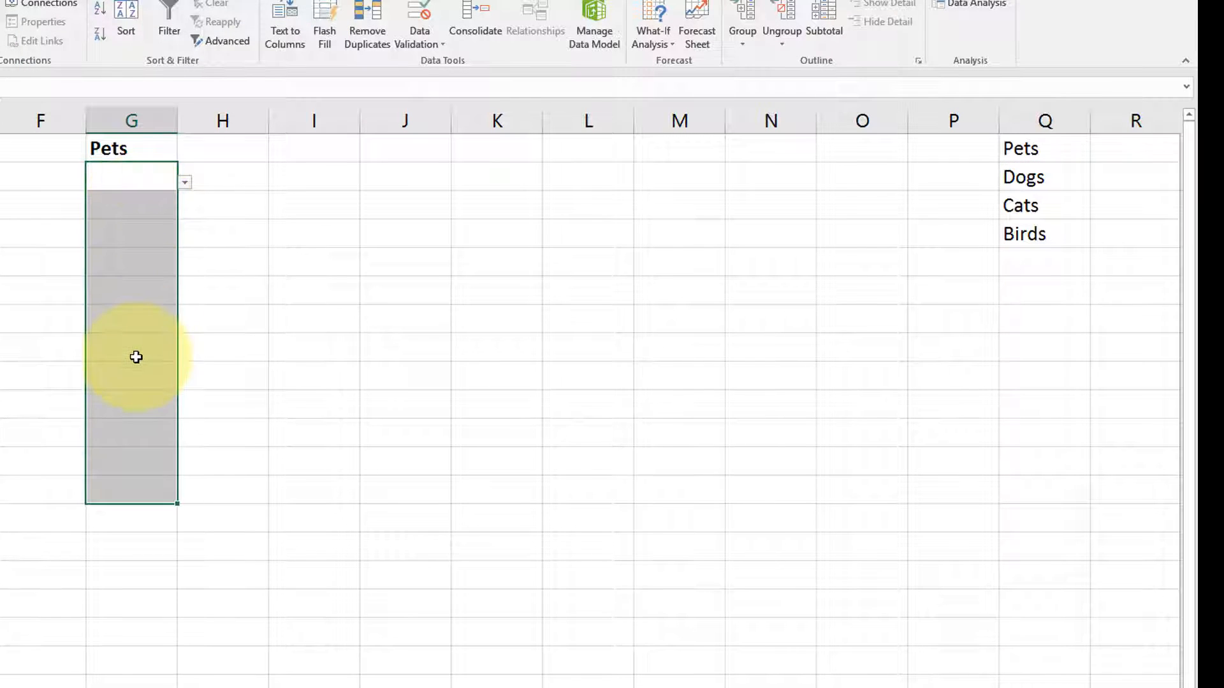
- Choose Cats in cell G2 and Birds in cell G3 from their drop-down lists
click(153, 183)
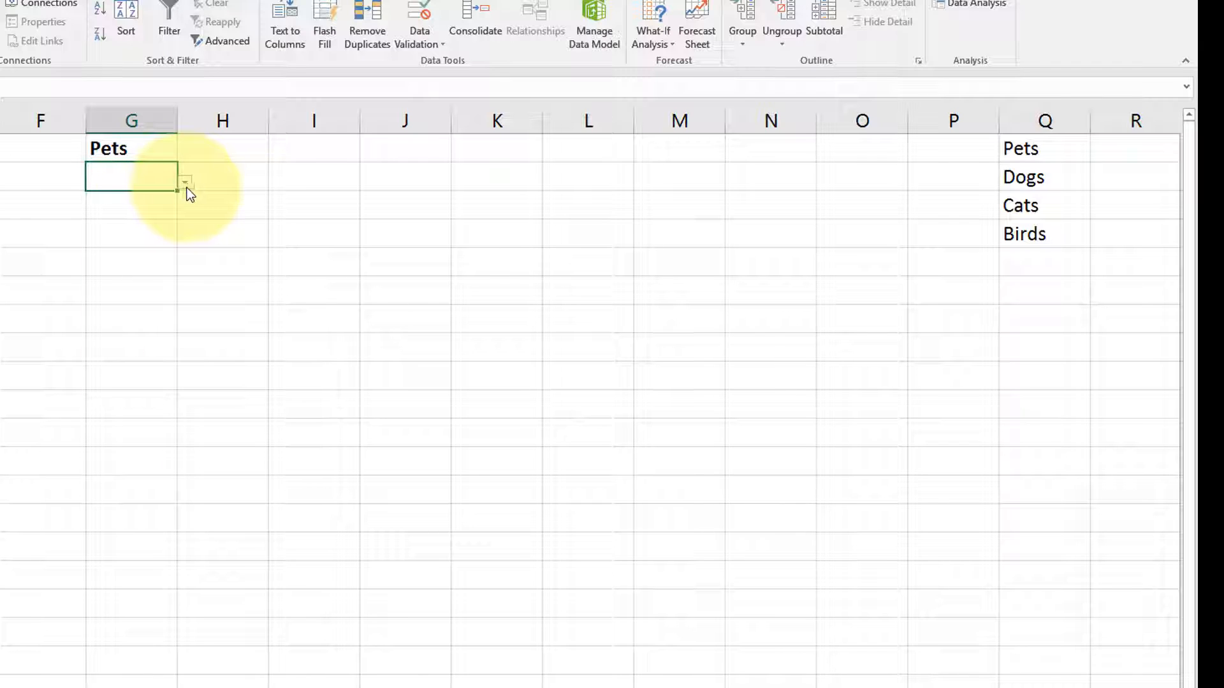
click(185, 186)
click(154, 215)
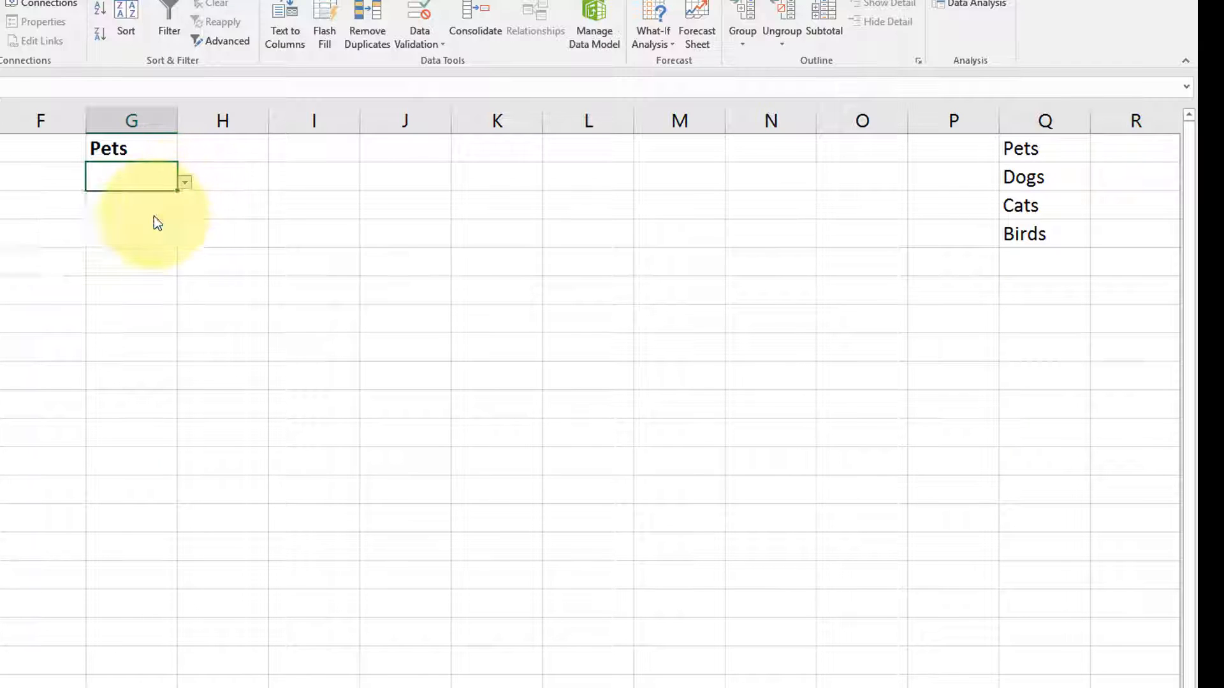
key(Return)
click(184, 214)
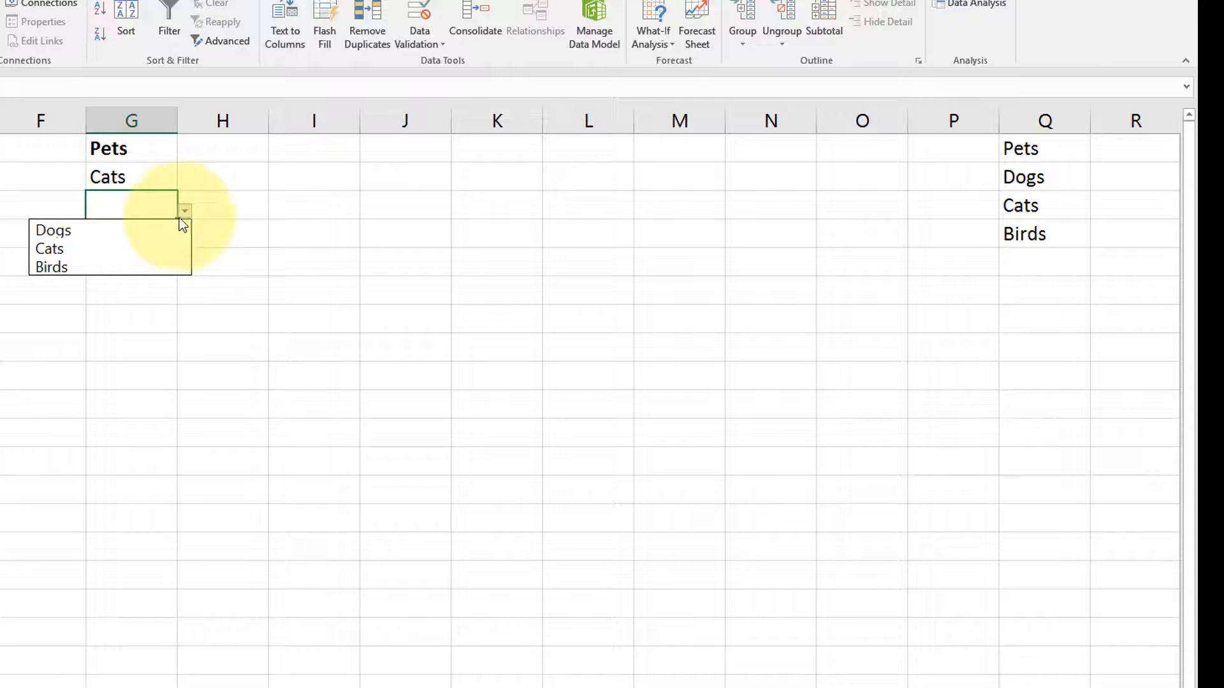
click(127, 262)
key(Return)
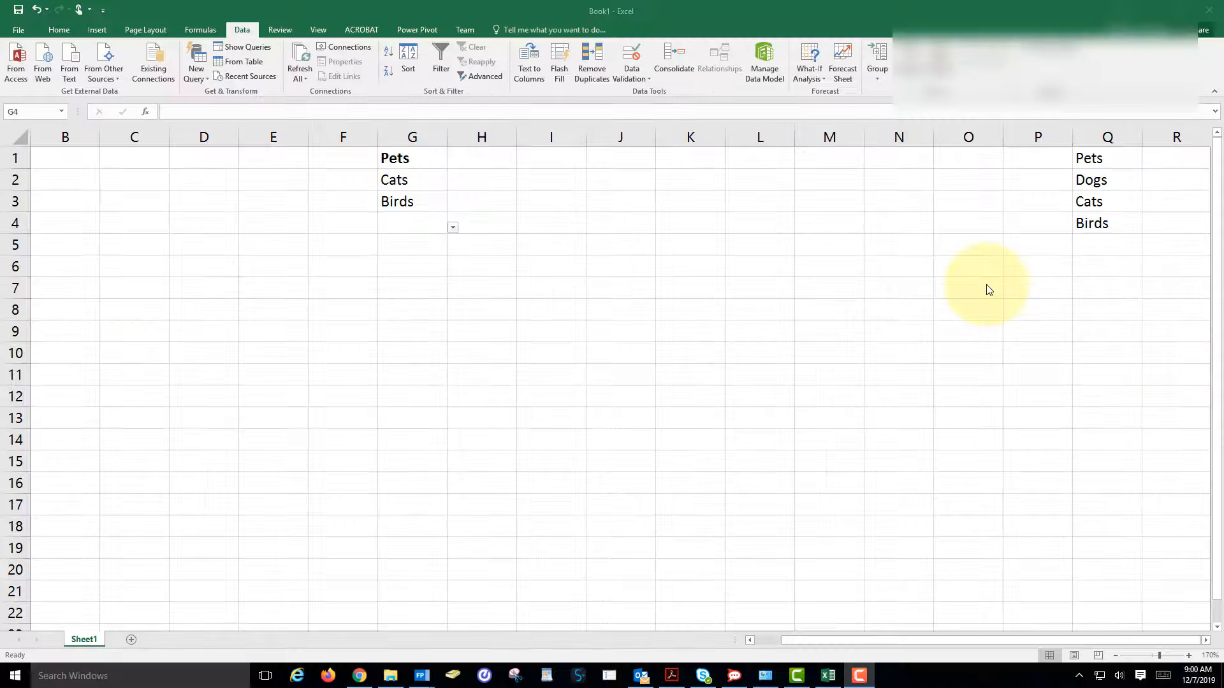
- Try to enter Insects in cell G4 and dismiss the resulting alert
click(411, 227)
text(Insects)
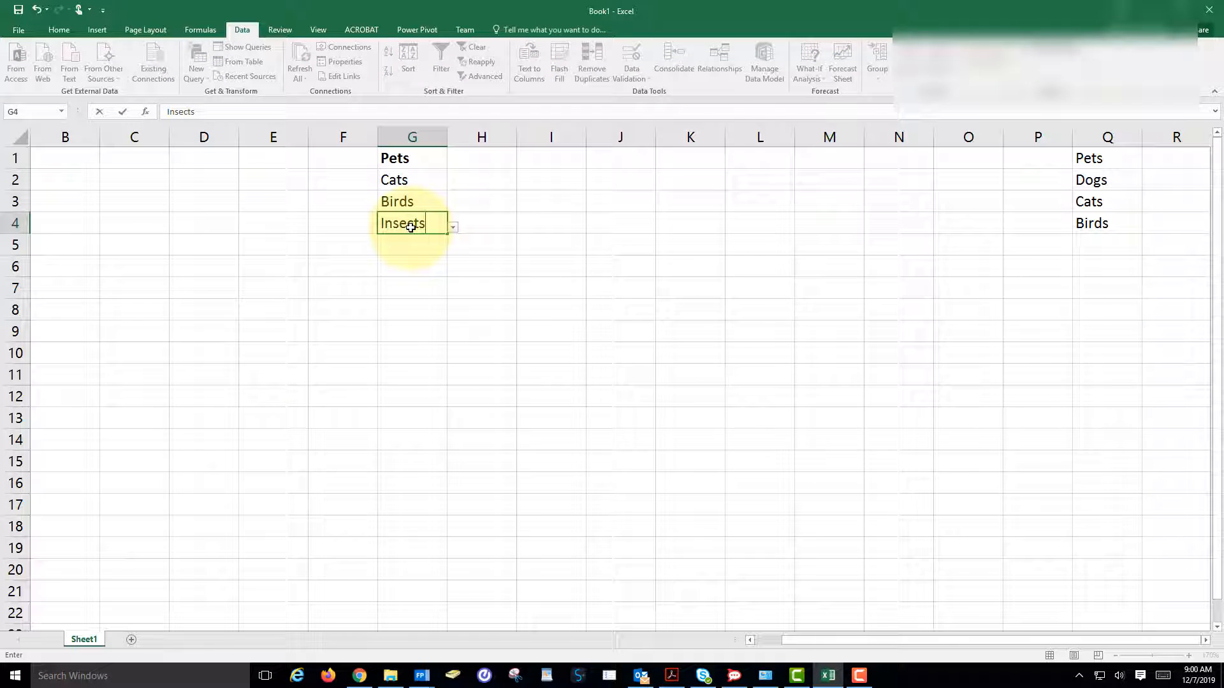
key(Return)
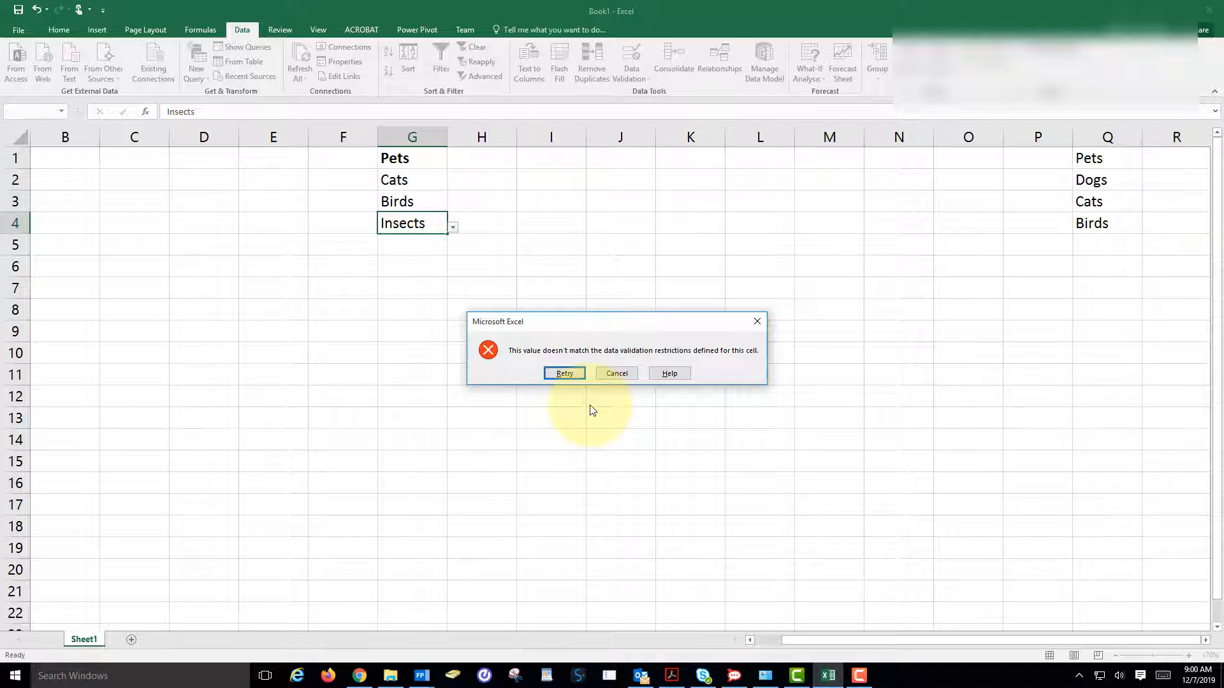
click(757, 322)
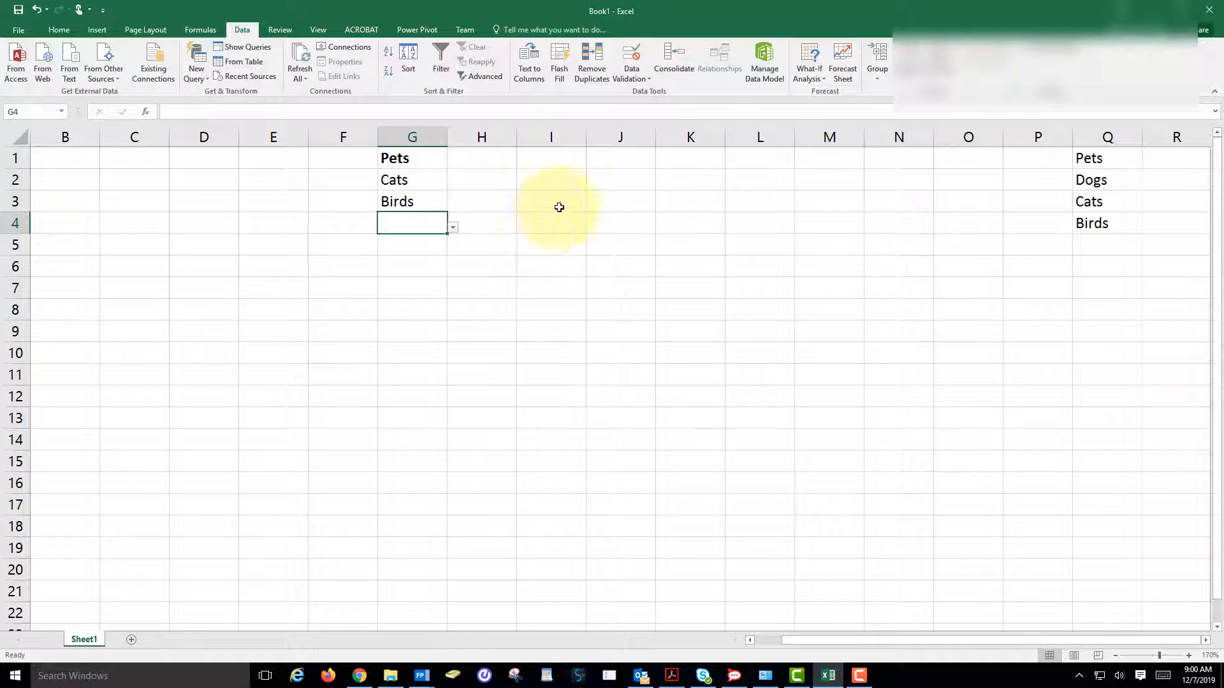
- Extend the Pets column's existing data validation to cells G2:G19 and open its settings
click(425, 185)
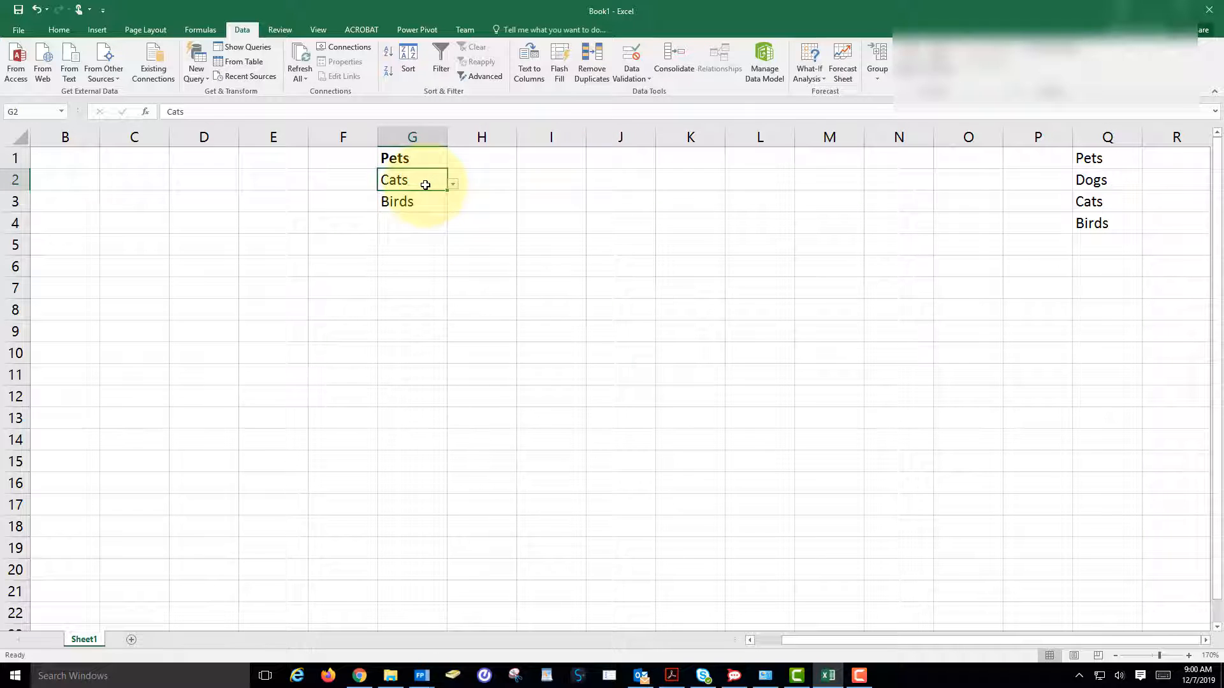
key(shift+Down)
key(shift+Down)
key(shift+Down)
key(shift+Down)
key(shift+Down)
key(shift+Down)
key(shift+Down)
key(shift+Down)
key(shift+Down)
key(shift+Down)
key(shift+Down)
key(shift+Down)
key(shift+Down)
key(shift+Down)
key(shift+Down)
key(shift+Down)
key(shift+Down)
click(633, 63)
click(659, 92)
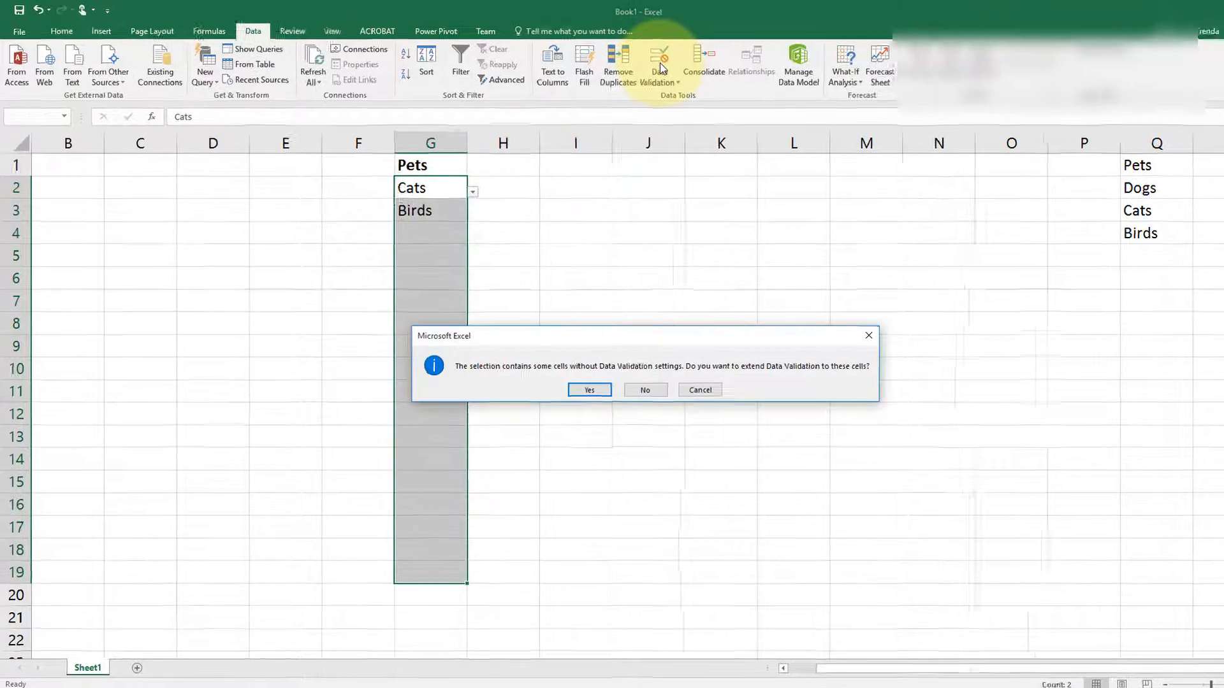
key(Return)
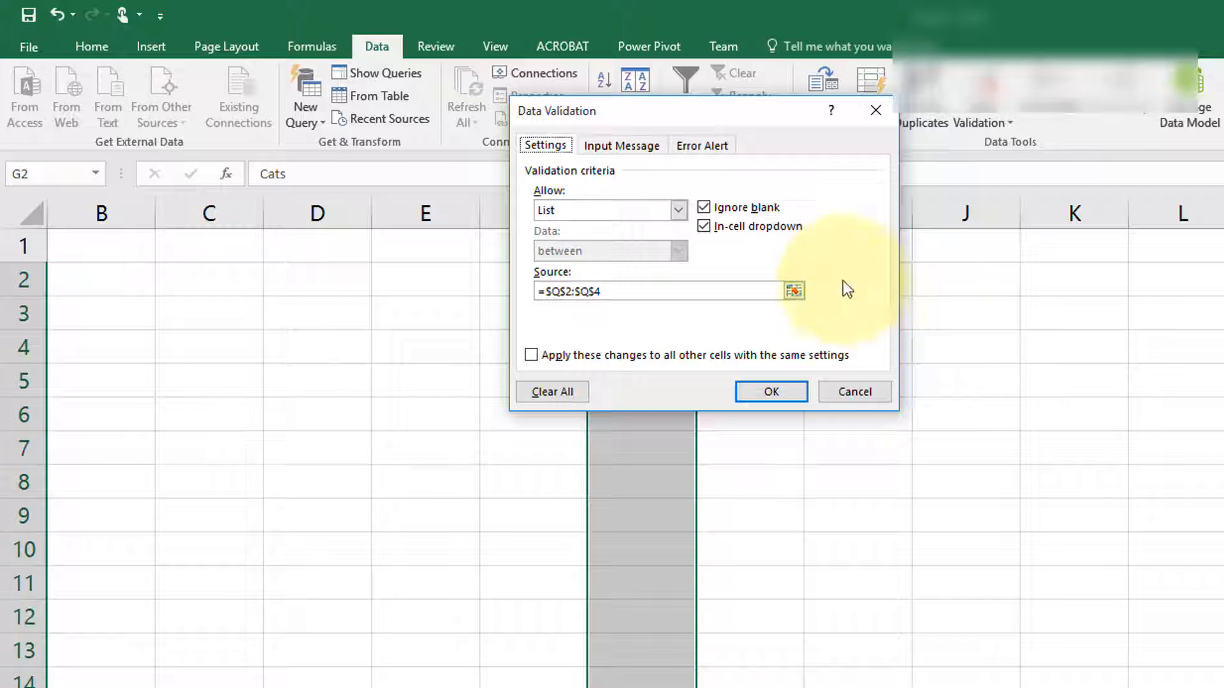
- Set an Information alert titled "Please choose from list." with message "If your entry is not on the list, enter your information and inform the sheets administrator"
click(712, 147)
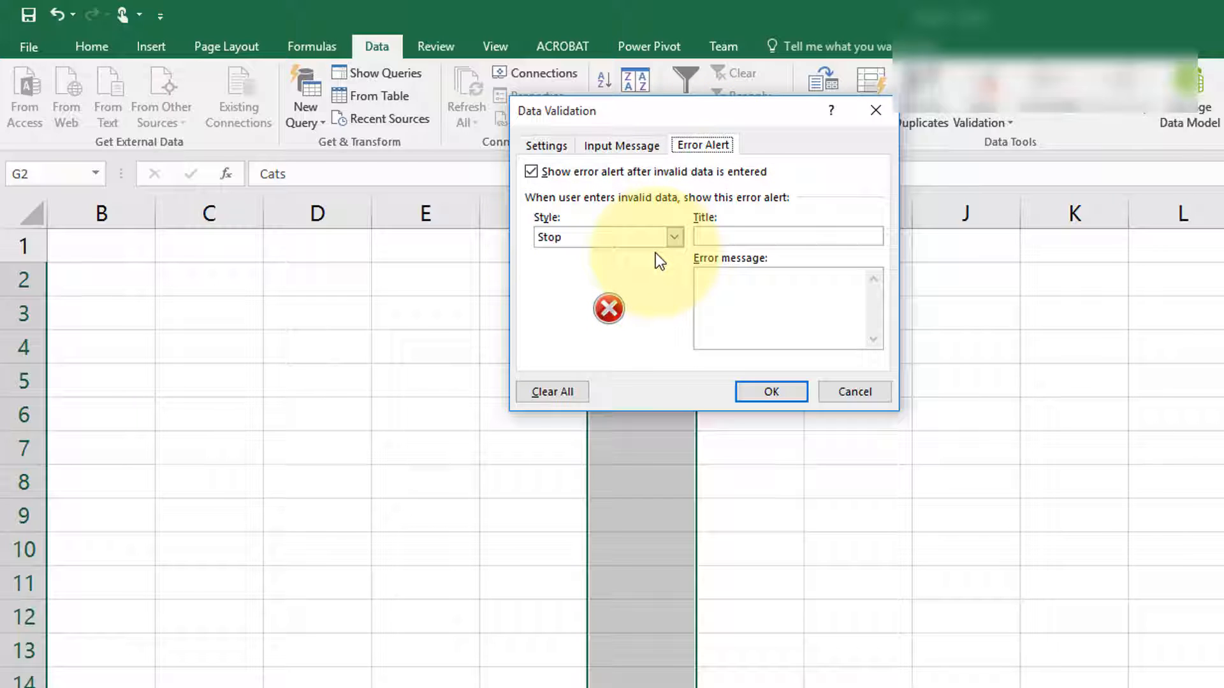
click(674, 239)
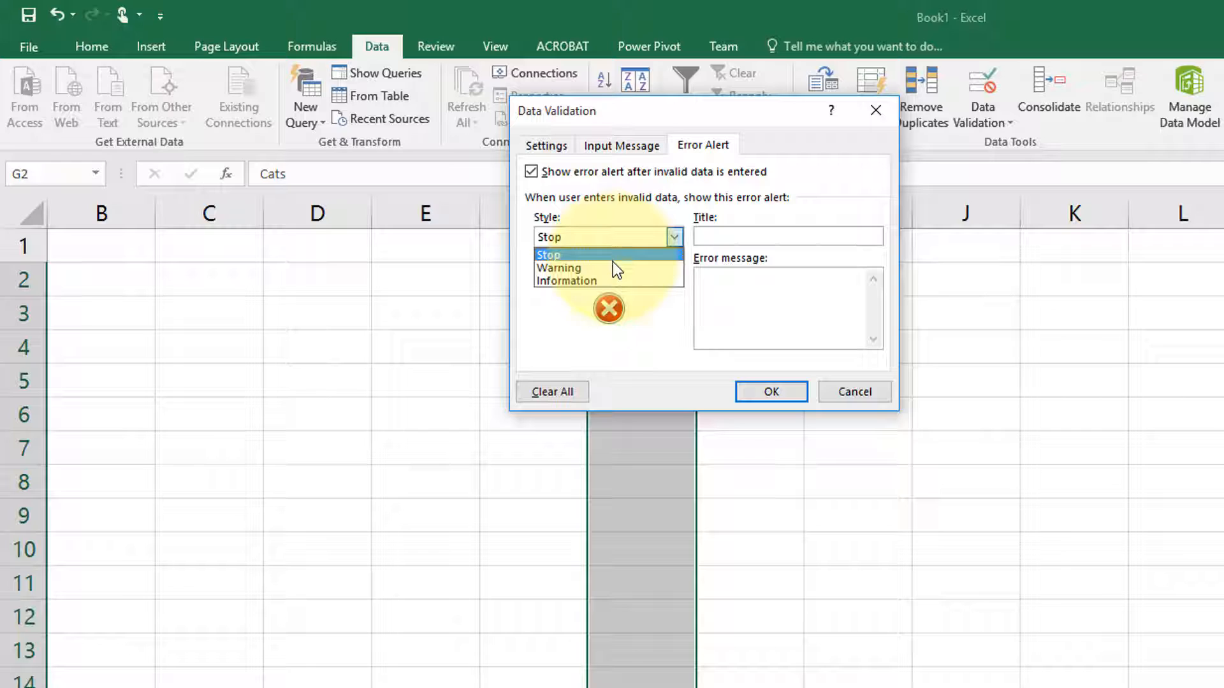
click(613, 278)
click(718, 241)
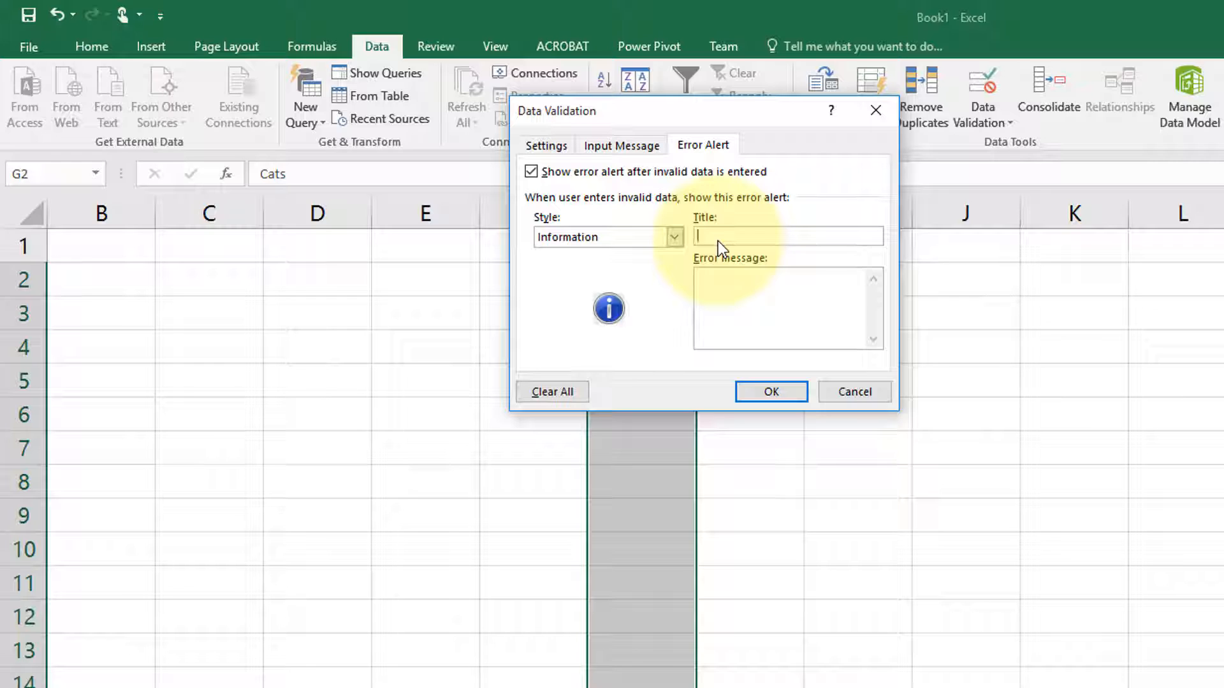
key(ctrl+v)
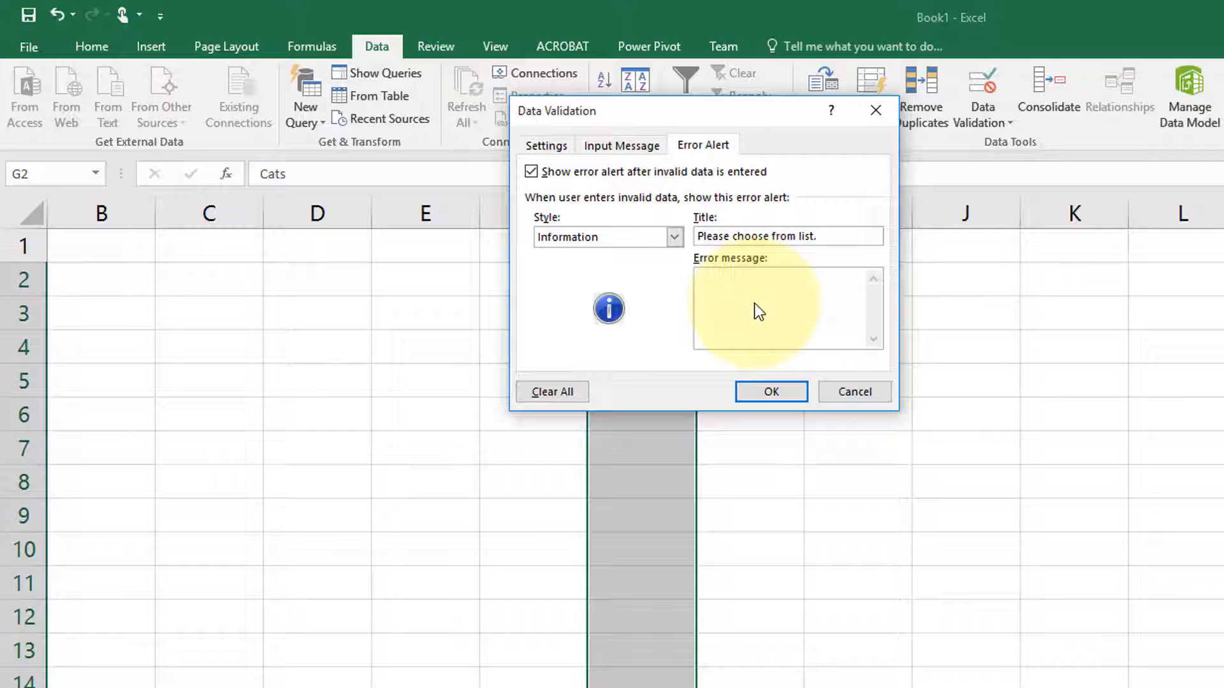
text(If your entry is not on the list, enter your information and inform the sheets administrator)
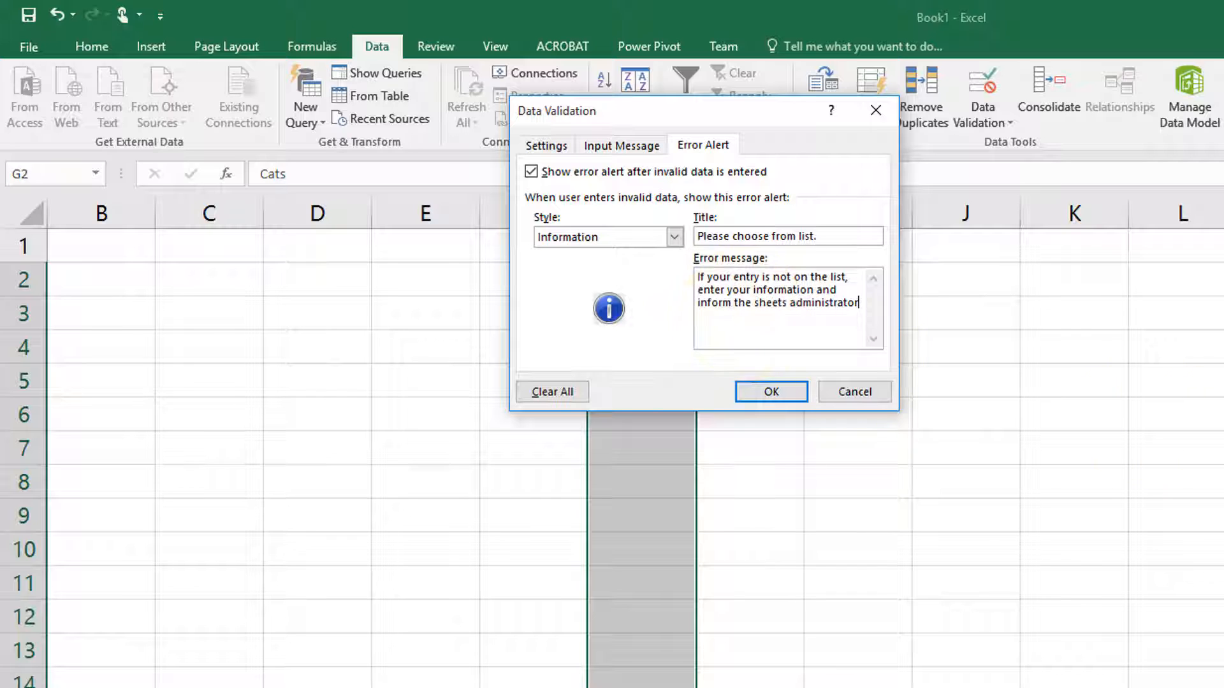
click(786, 393)
- Enter Insects in cell G4 to test the Information alert on an unlisted value
click(657, 355)
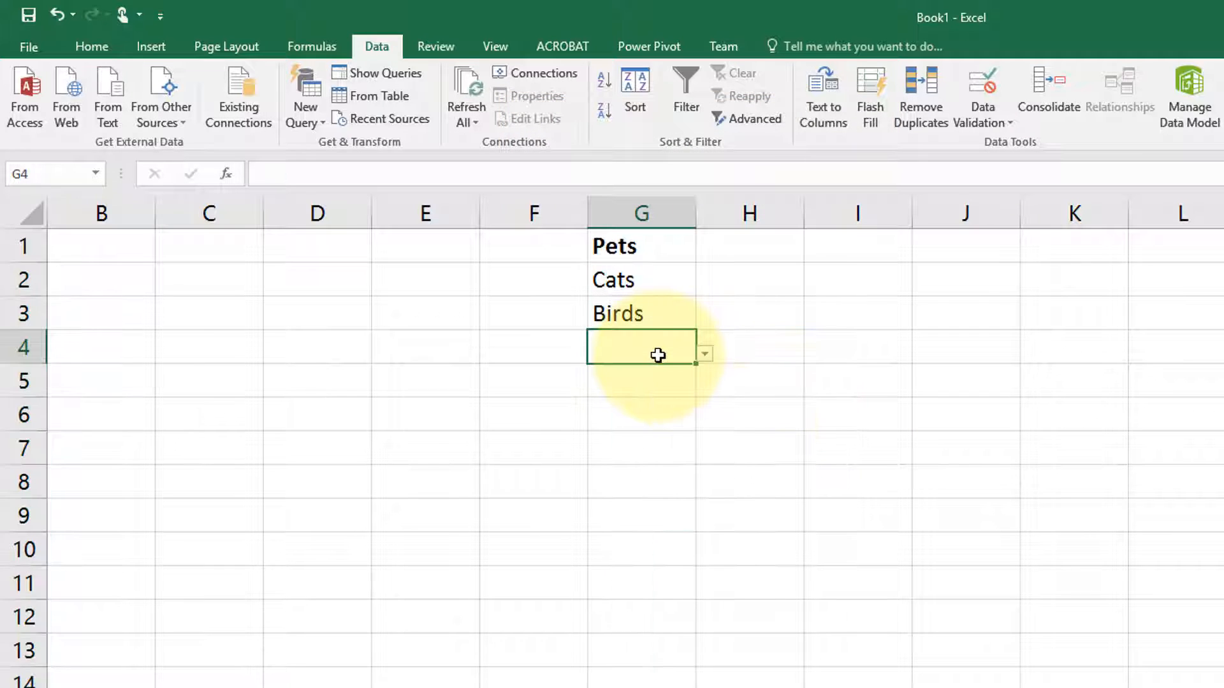
text(Insect)
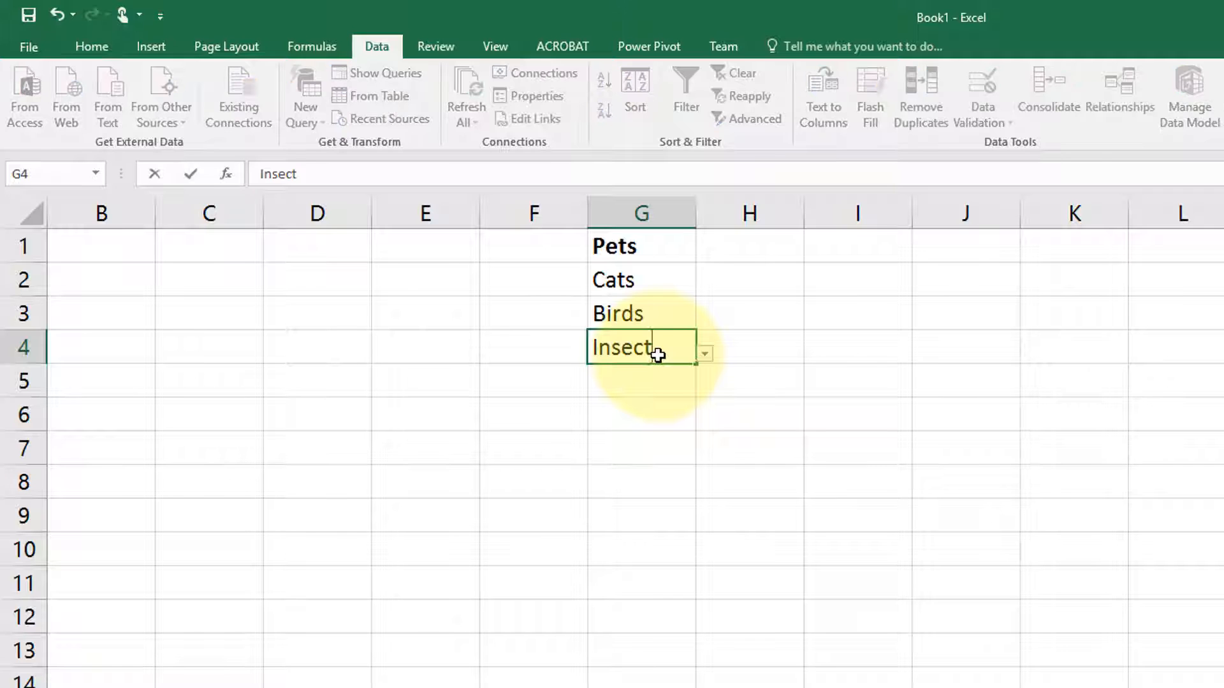
text(s)
key(Return)
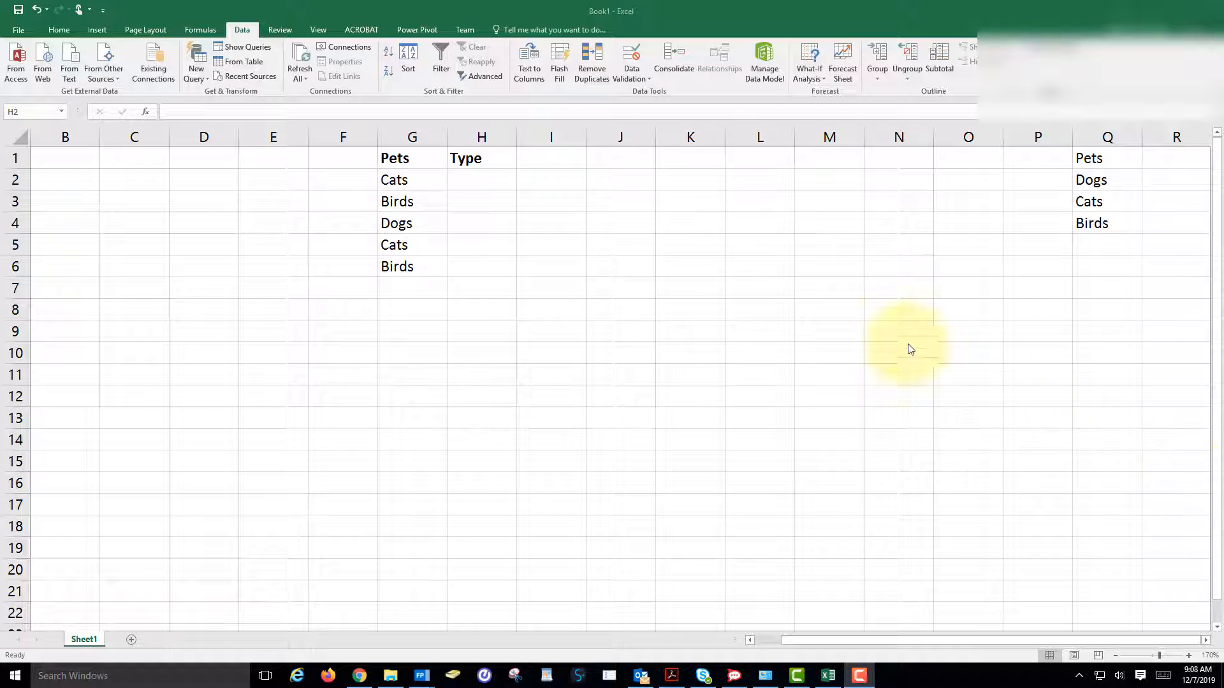
click(413, 180)
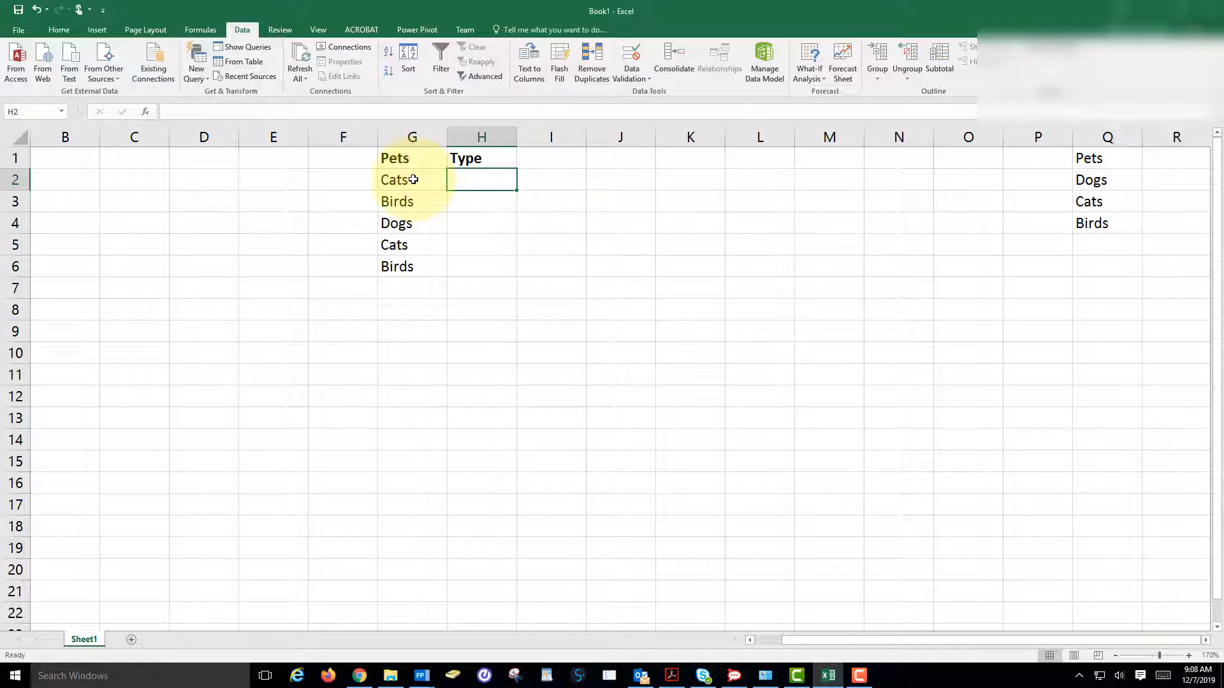
click(413, 180)
click(470, 188)
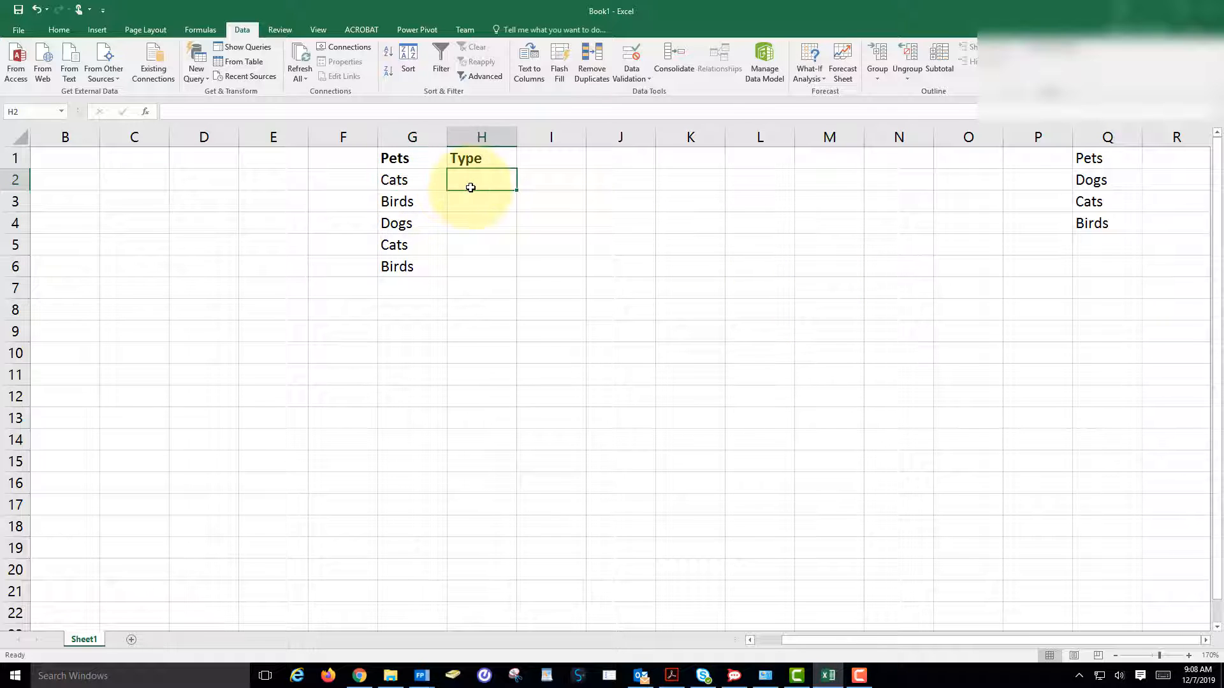
click(413, 200)
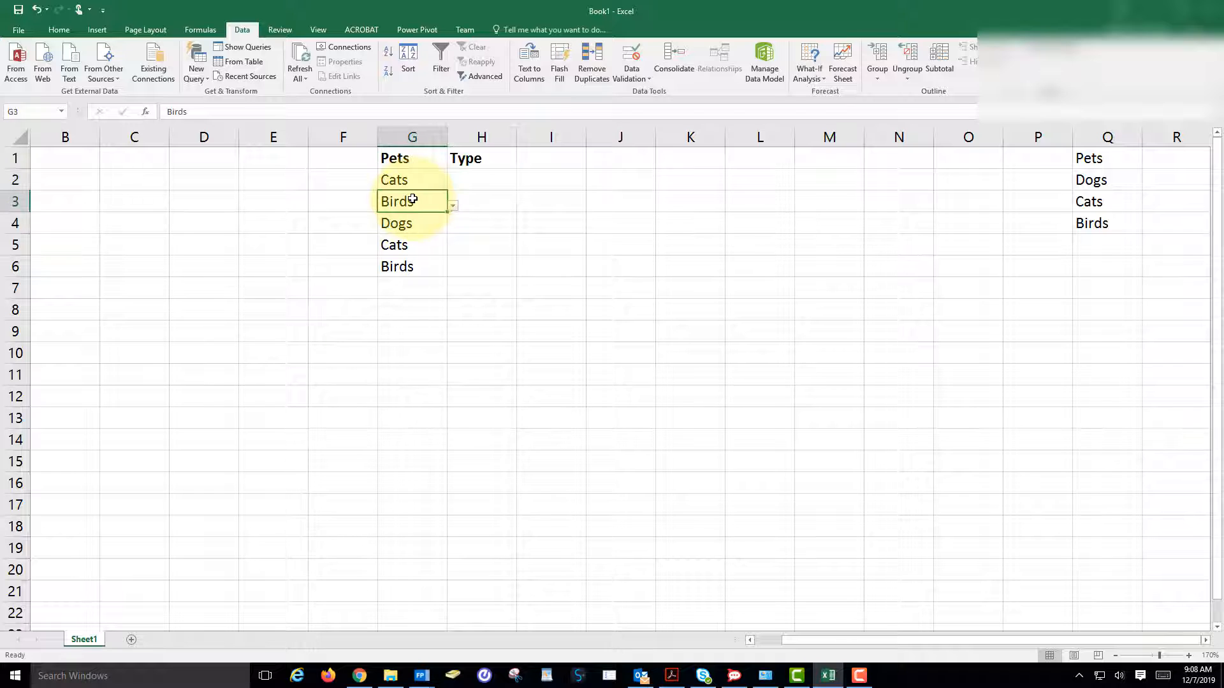
click(488, 214)
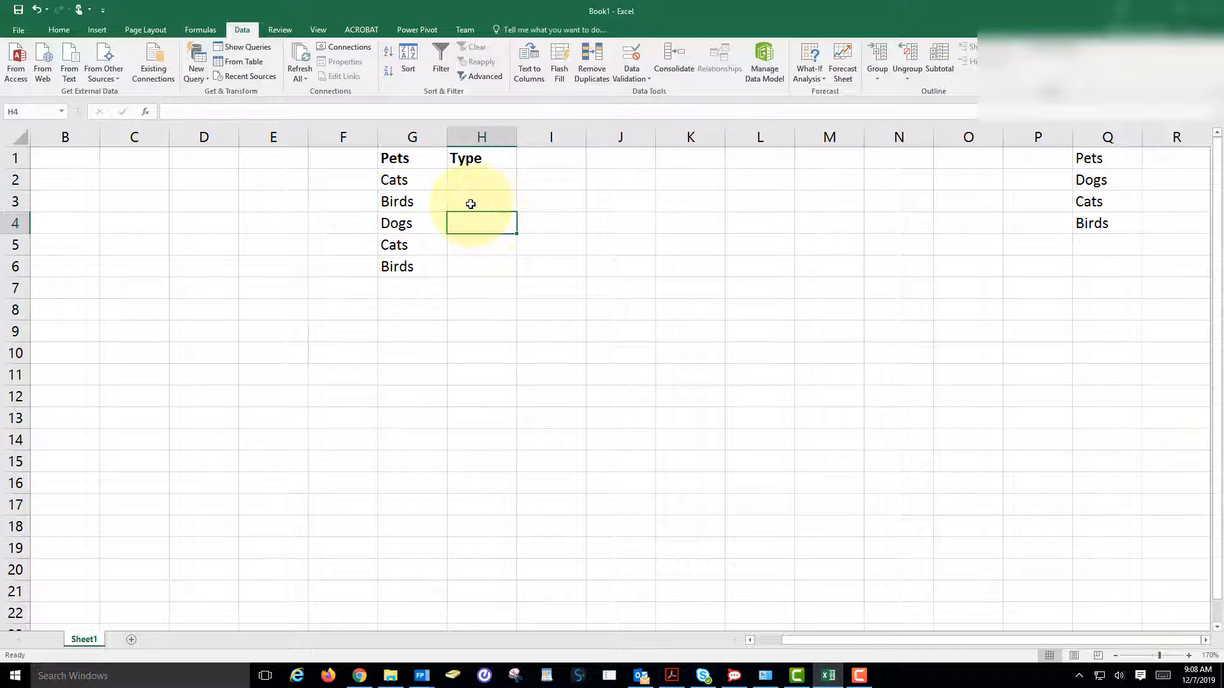
click(470, 203)
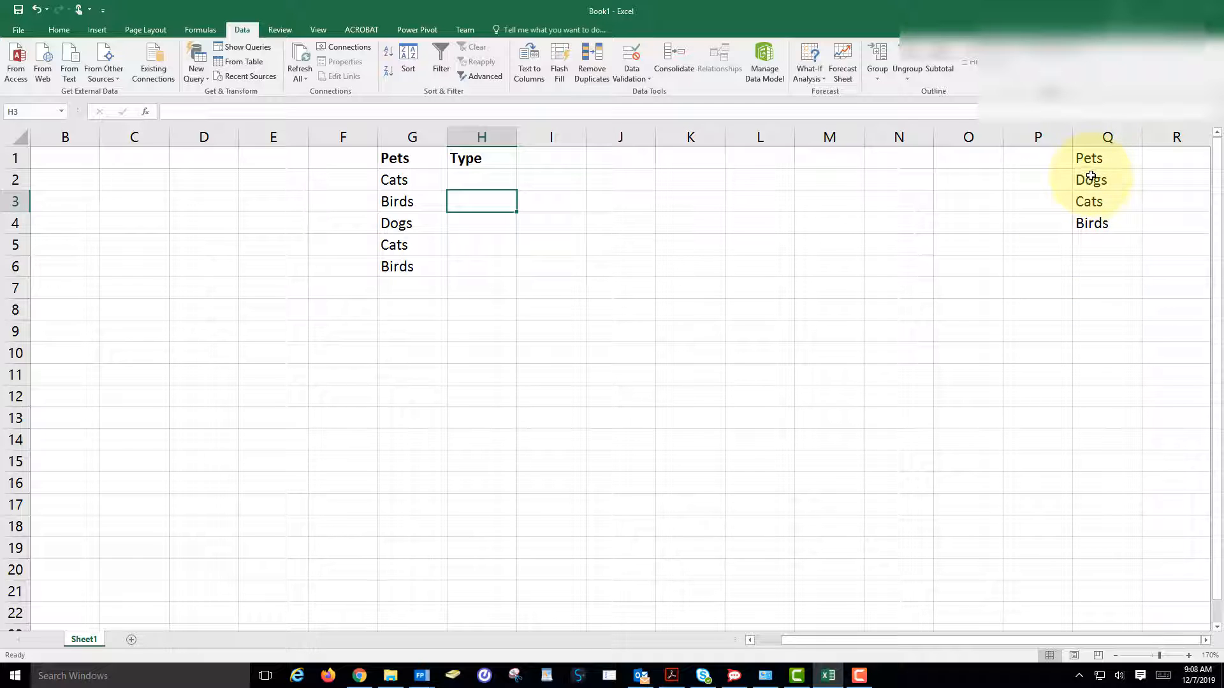
- Enter Dogs in cell R1 as the heading beside the Pets source list
click(1152, 163)
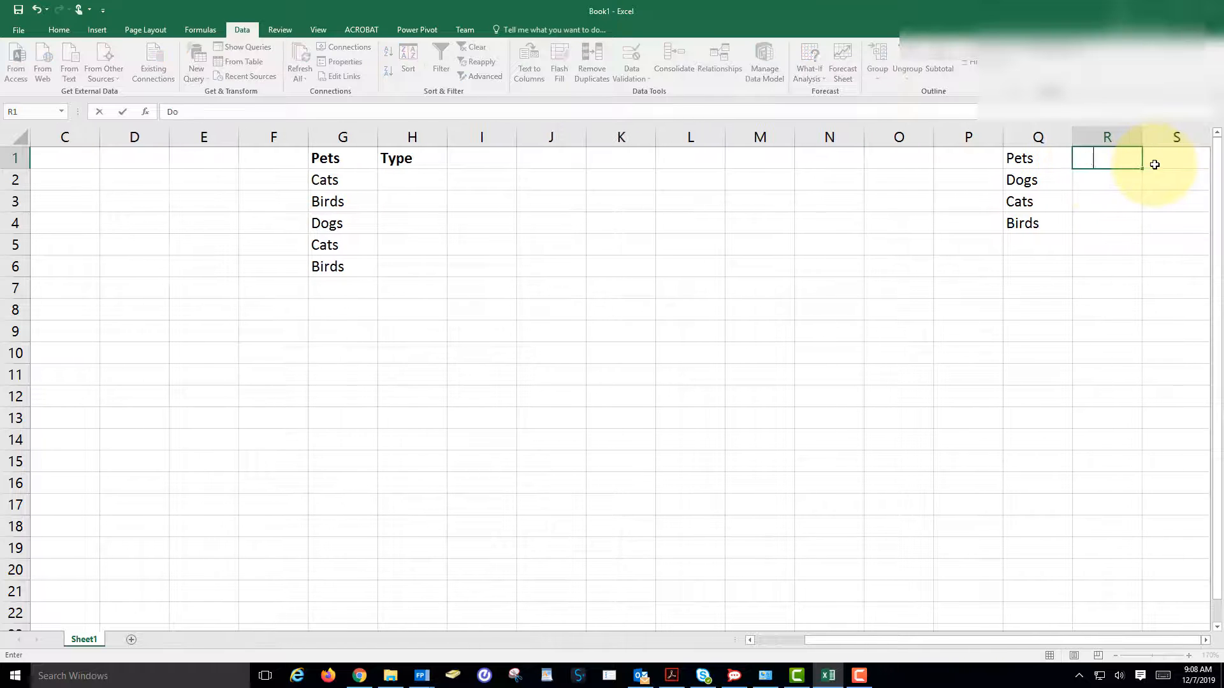
text(Dogs)
key(Return)
key(Up)
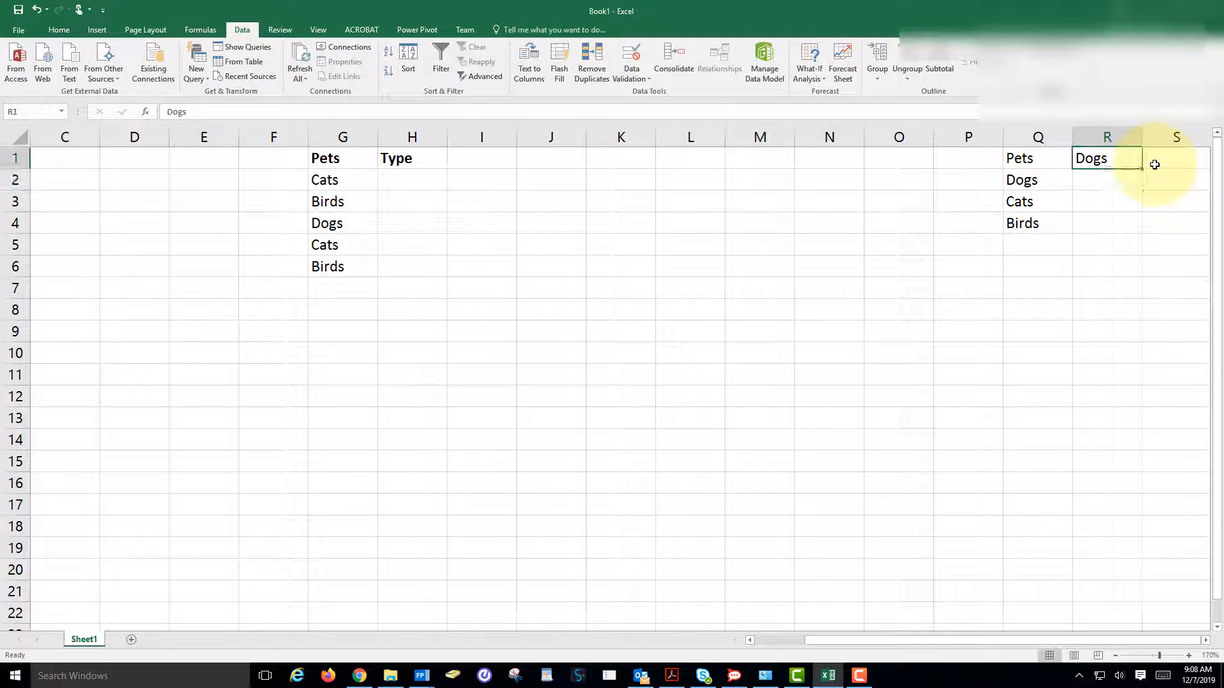
- Enter Golden, Weenie and Heeler in cells R2:R4 under the Dogs heading
key(Down)
key(Left)
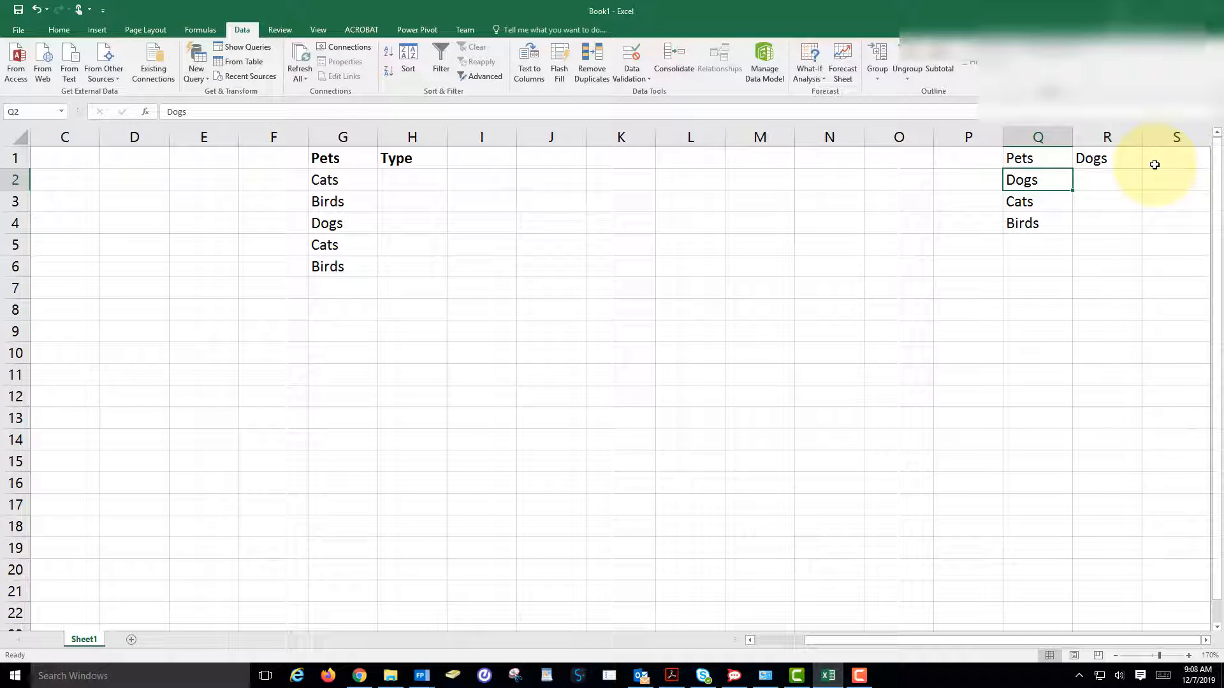
key(Right)
text(Golden)
key(Return)
text(Weenie)
key(Return)
text(He)
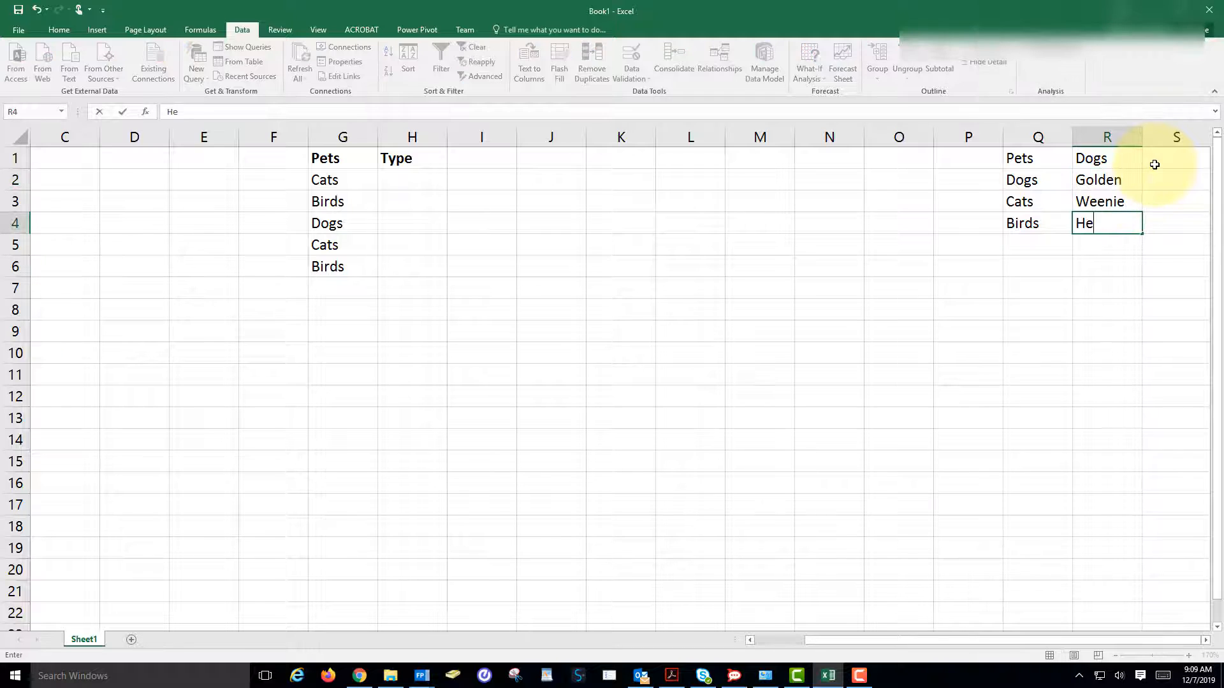
text(eler)
key(Tab)
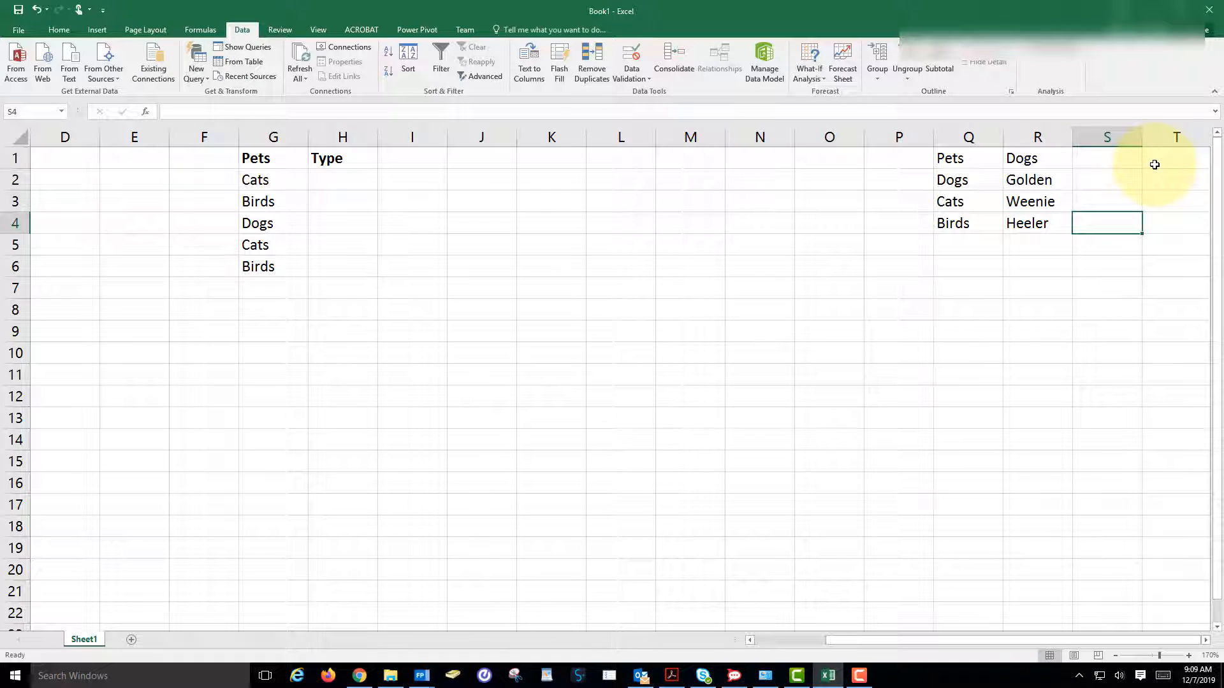
- Enter the heading Cats in cell S1 with Persian and Calico in S2:S3 below it
key(Left)
key(Left)
key(Up)
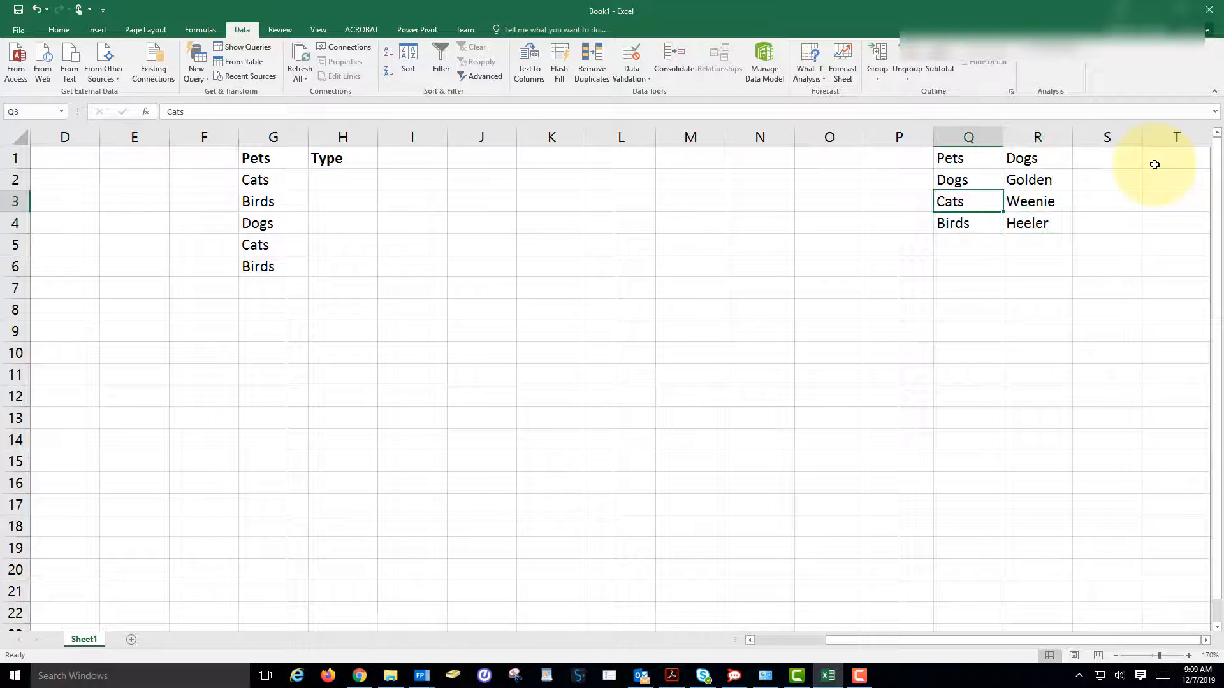
key(Right)
key(Right)
key(Up)
key(Up)
text(C)
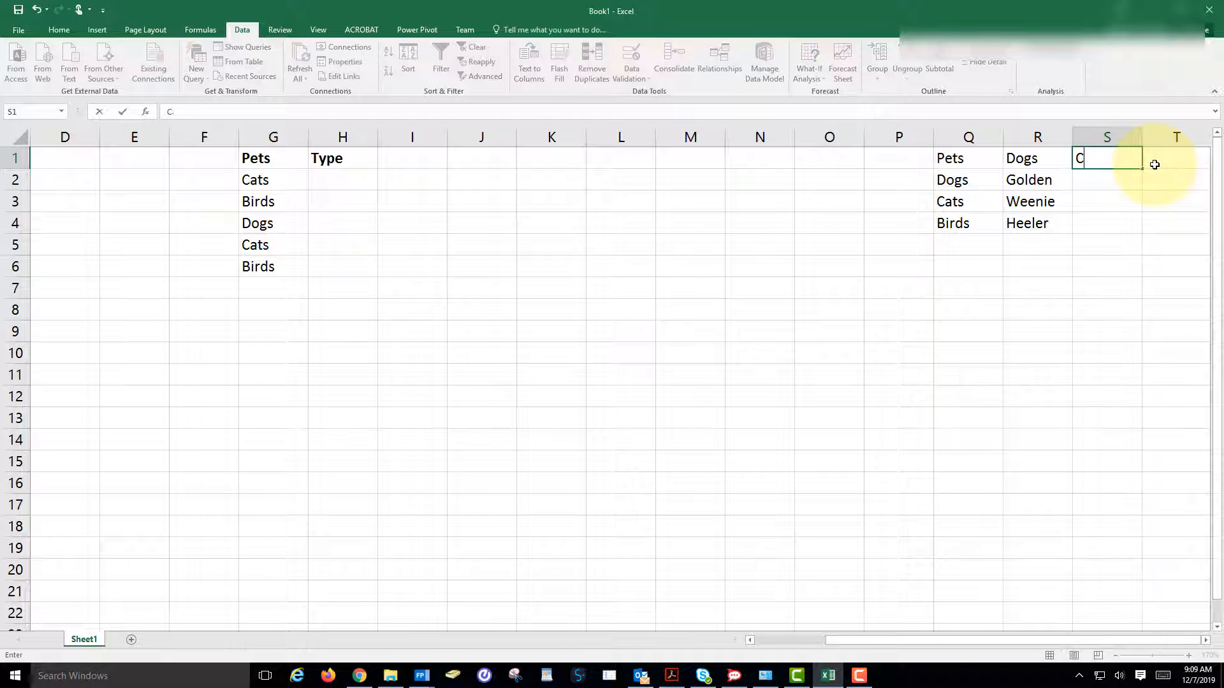
text(ats)
key(Return)
text(Persian)
key(Return)
text(Calico)
key(Return)
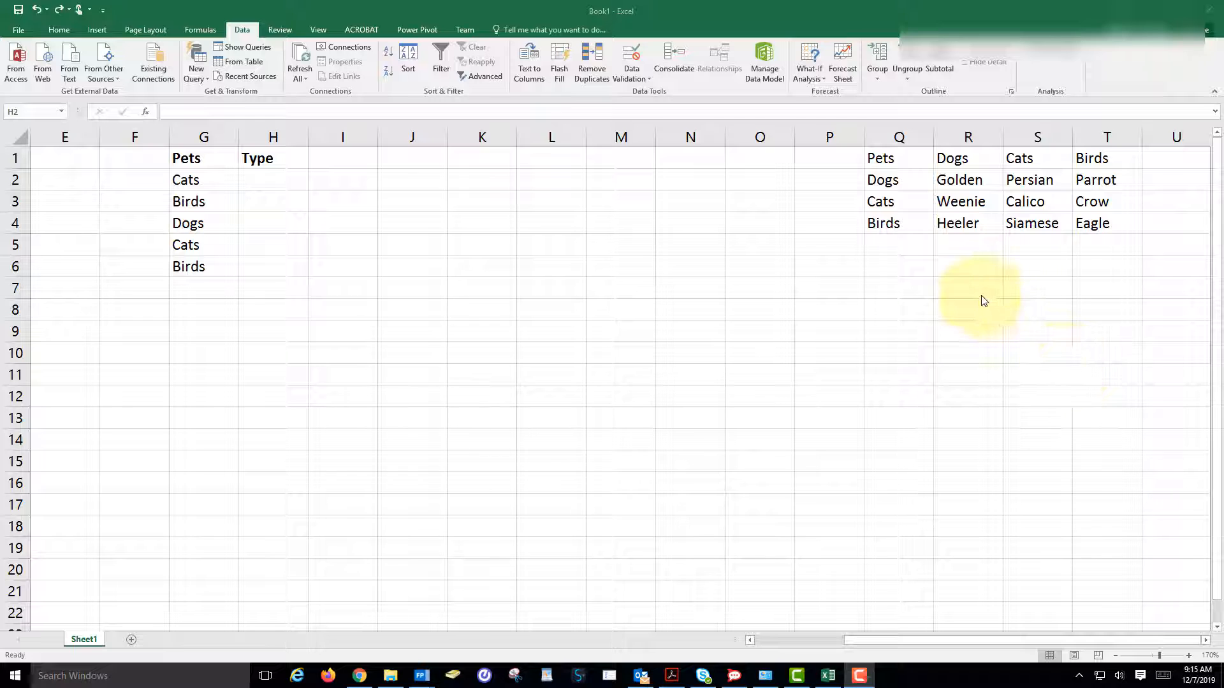
- Create named ranges from the source lists in Q1:T4, using only the top row as names
click(908, 166)
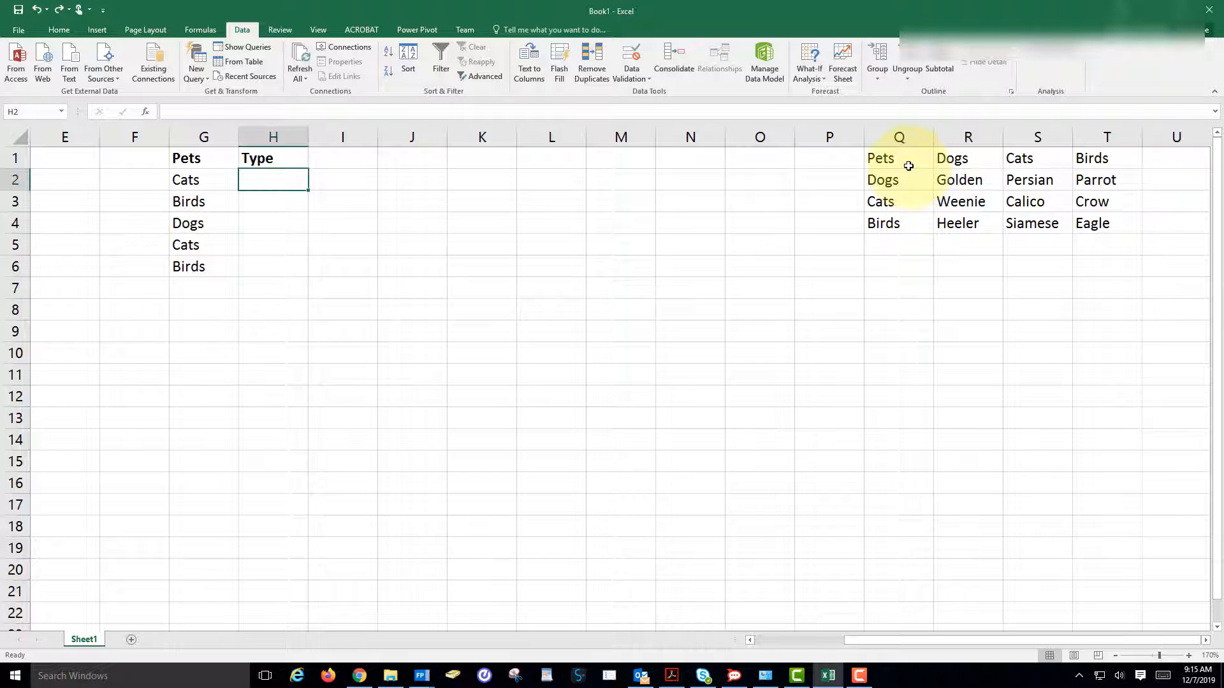
click(908, 165)
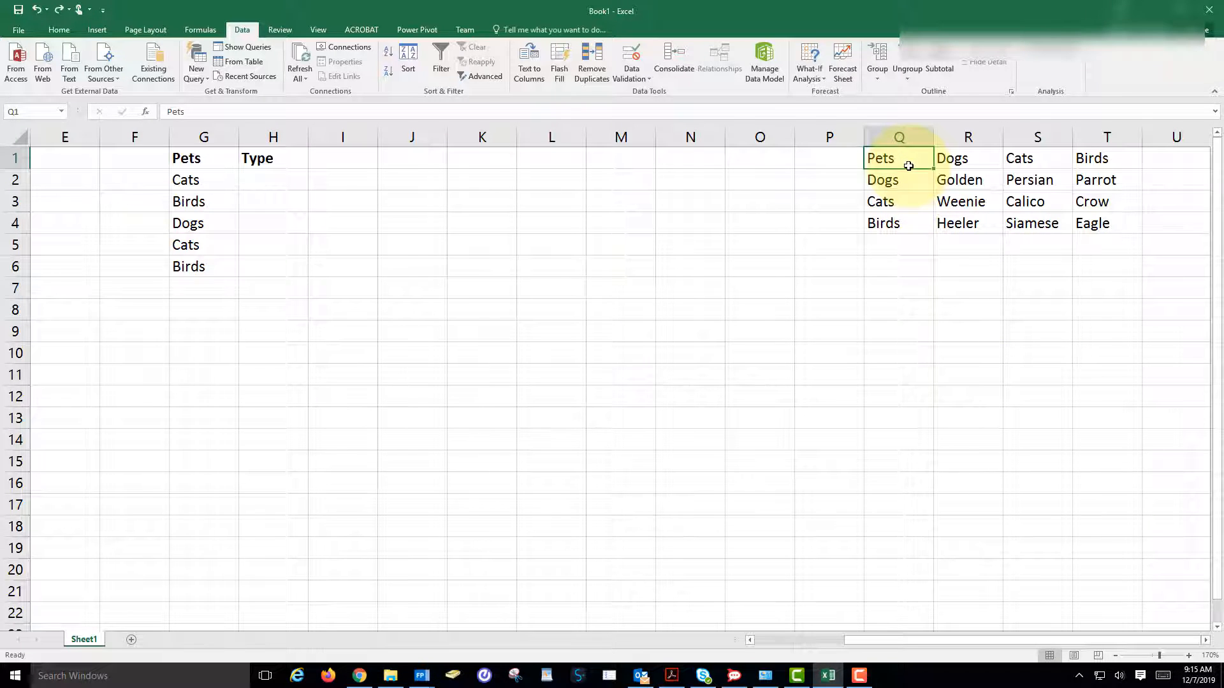
key(shift+Down)
key(shift+Down)
key(shift+Down)
key(shift+Right)
key(shift+Right)
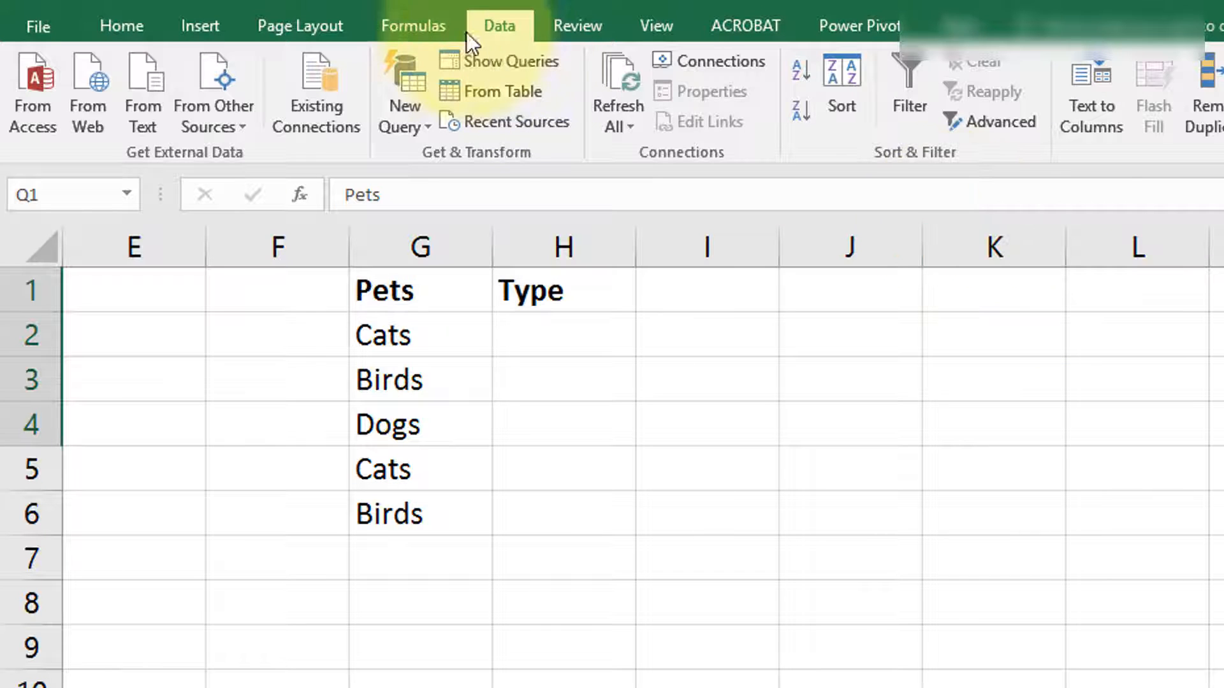
click(423, 25)
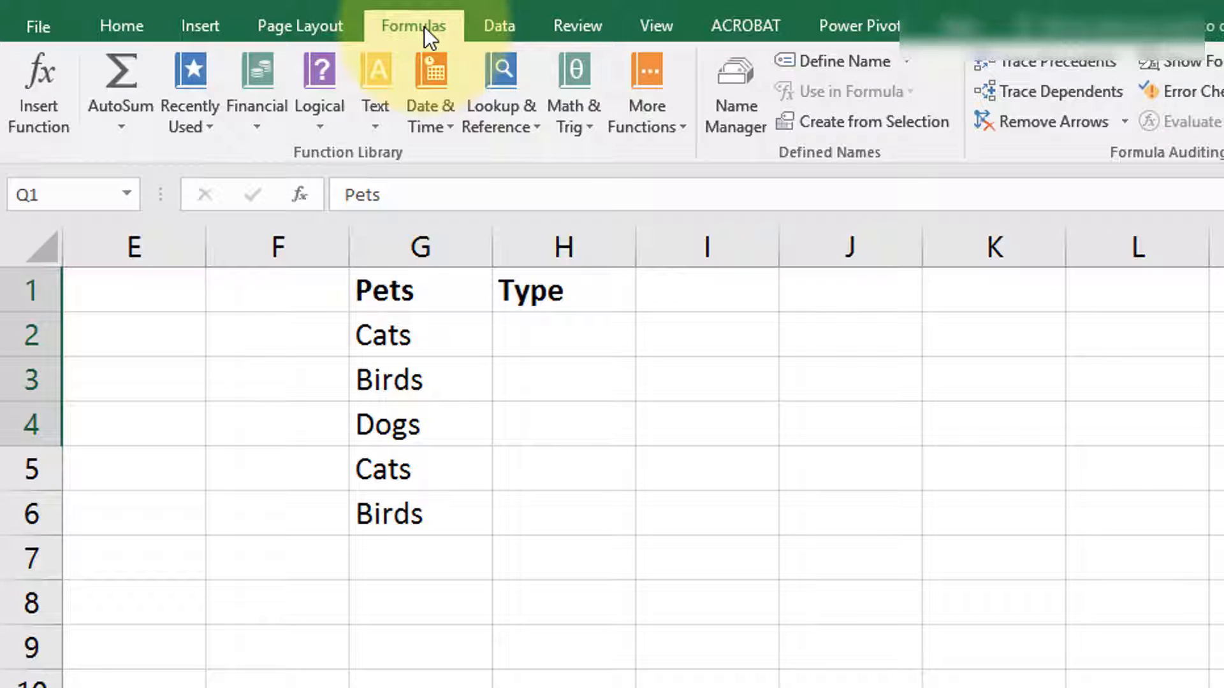
click(855, 123)
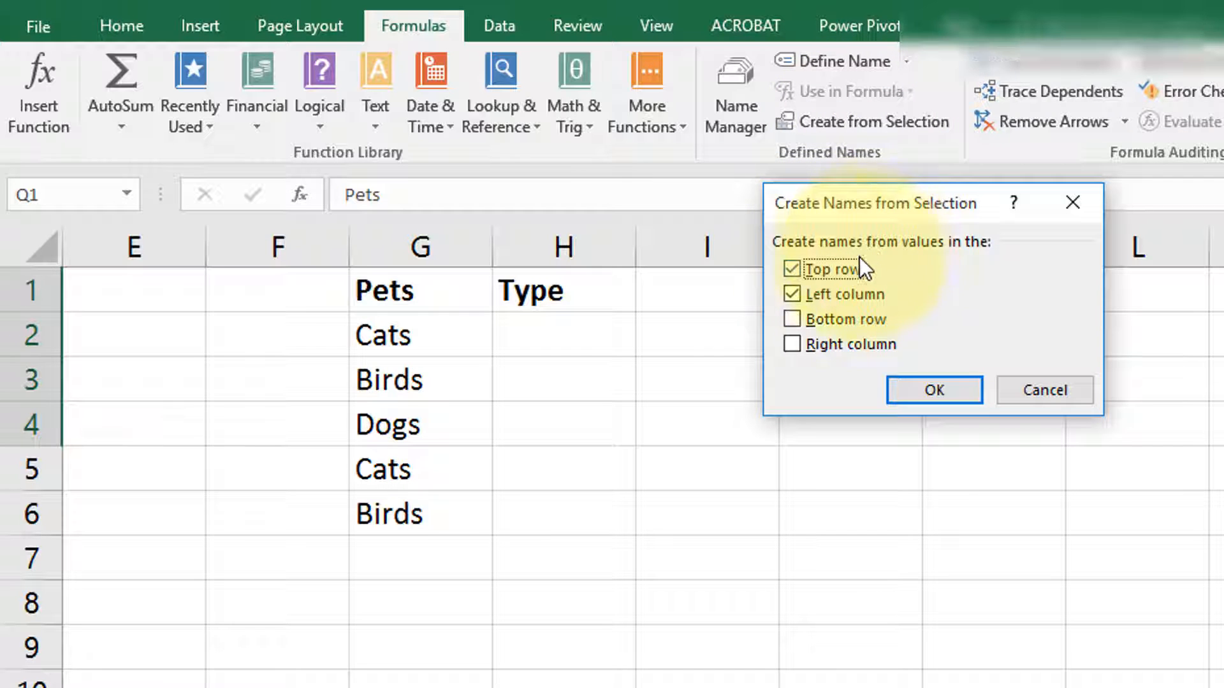
click(793, 293)
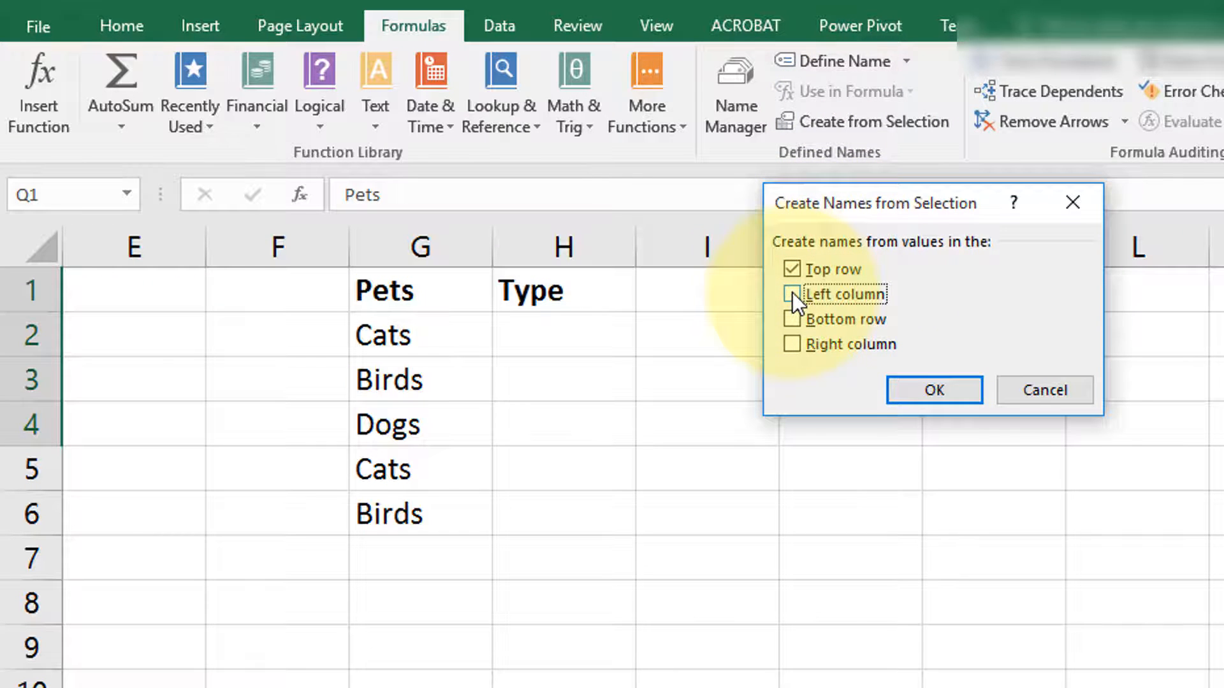
click(902, 391)
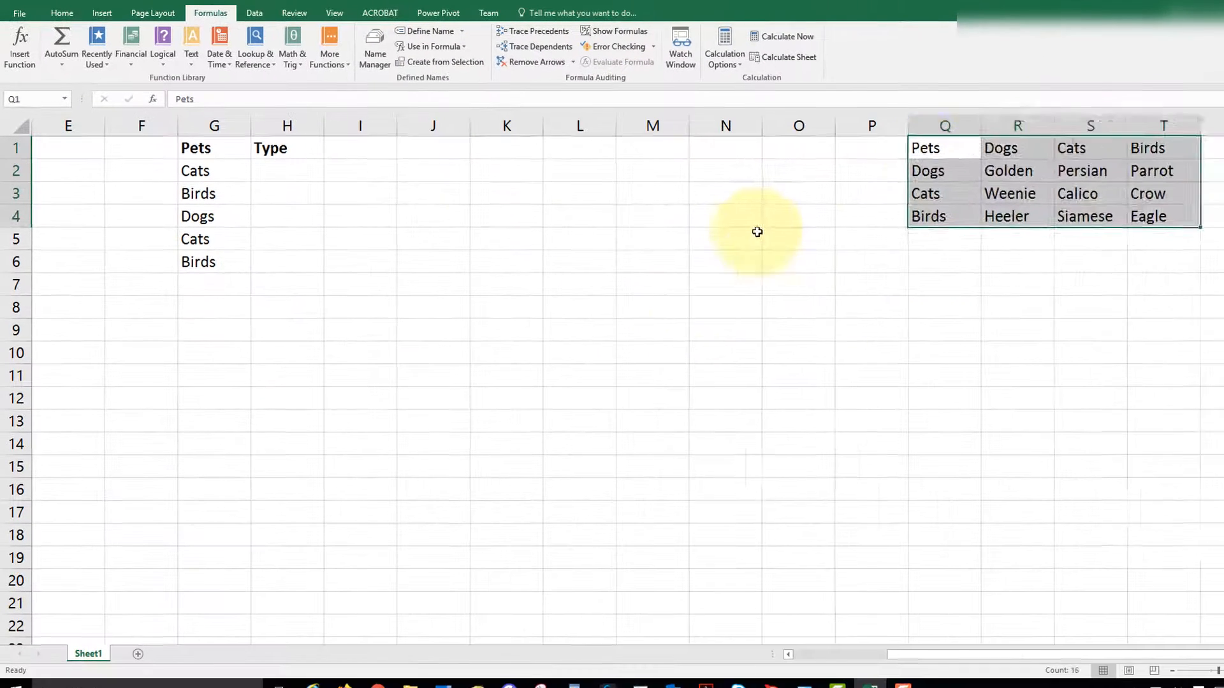
- Check the range names assigned to the entries under the Dogs and Cats headings
drag(927, 148, 930, 192)
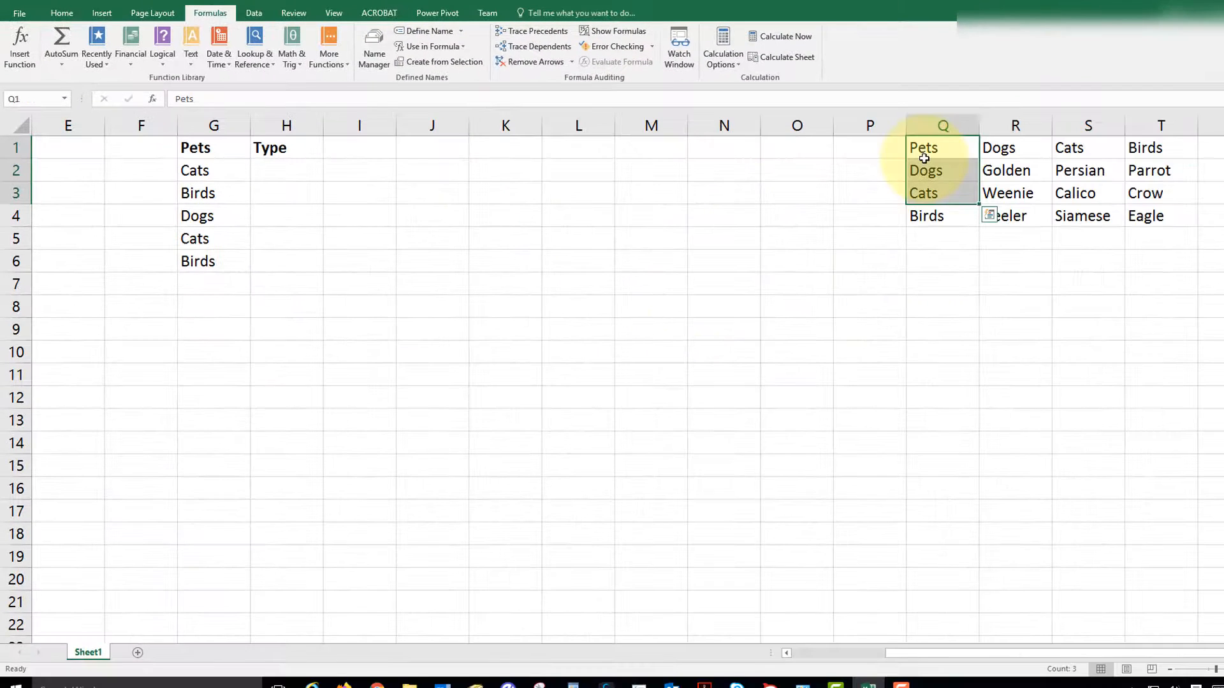
drag(930, 160, 923, 193)
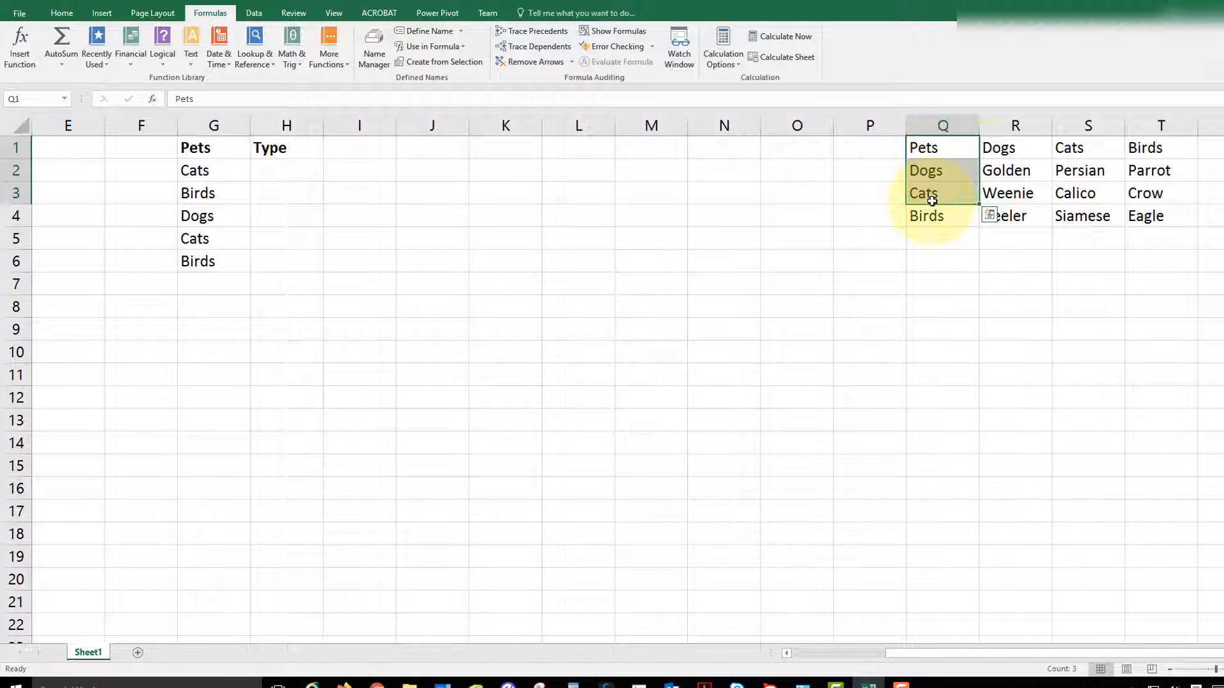
click(1003, 146)
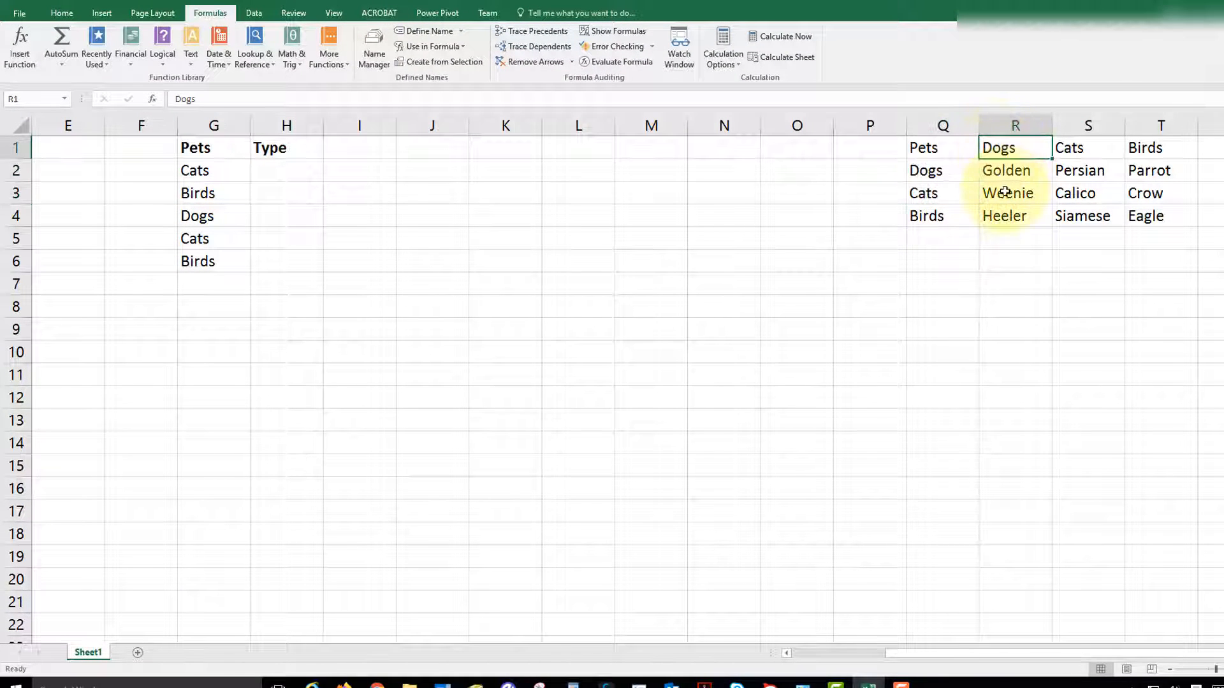
click(1009, 172)
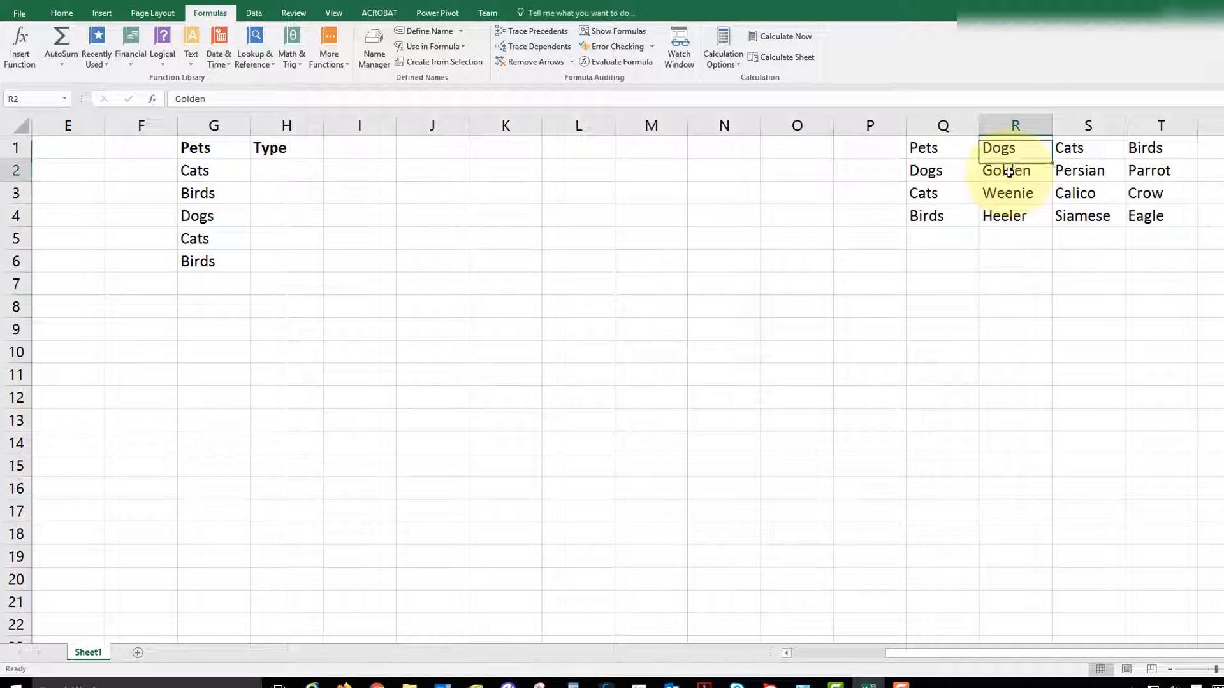
key(shift+Down)
key(shift+Down)
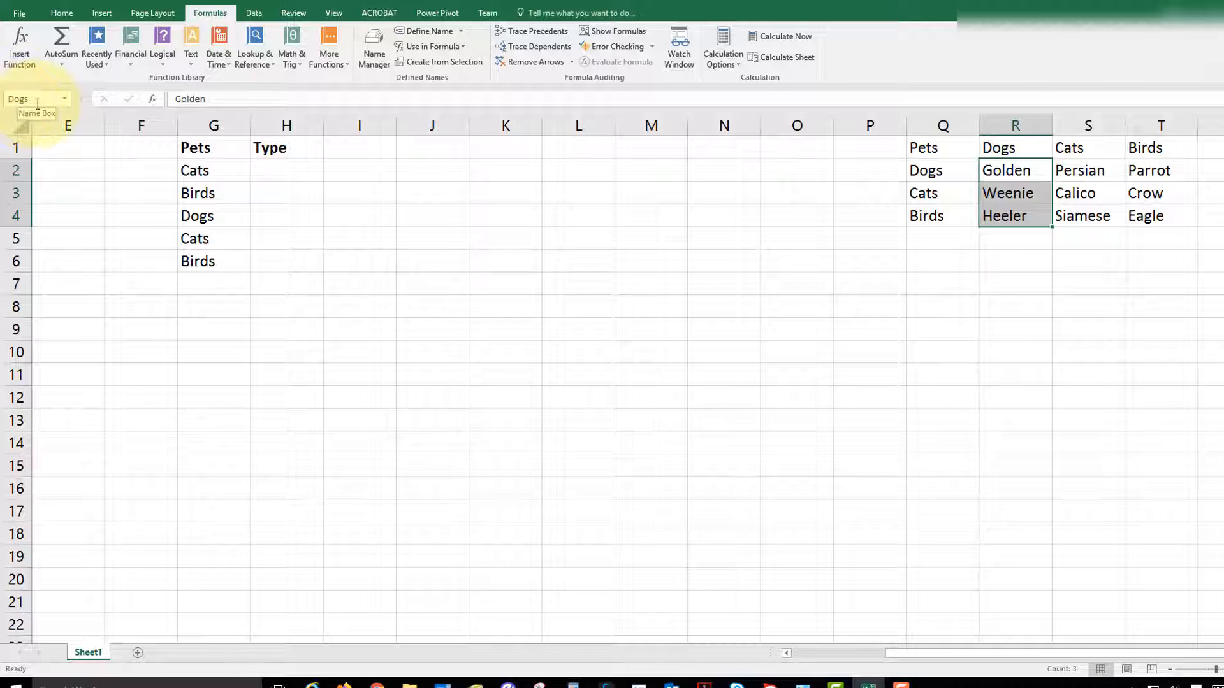
click(1075, 171)
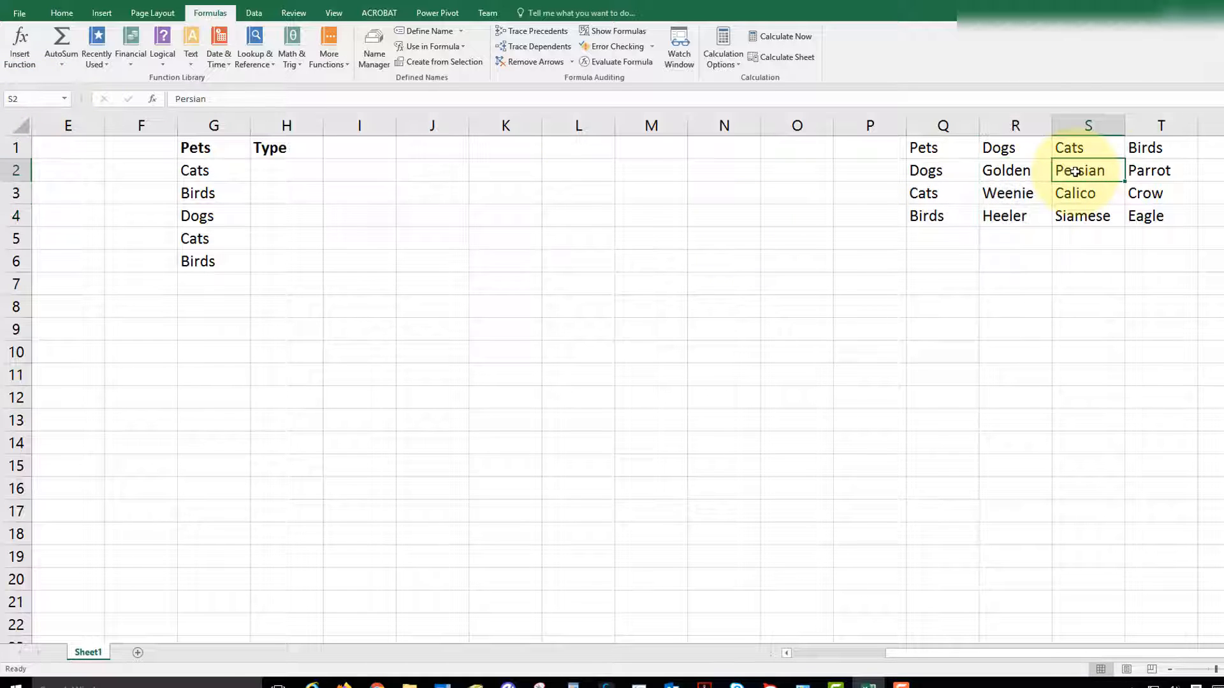
drag(1075, 171, 1078, 216)
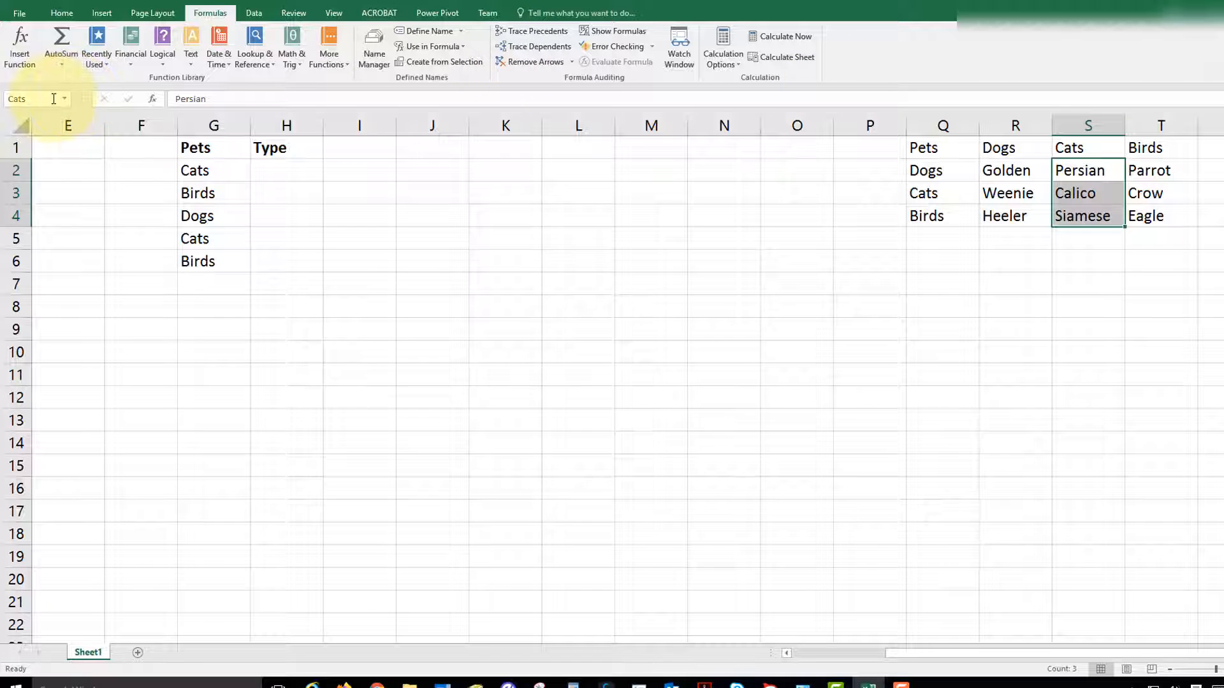
click(1134, 168)
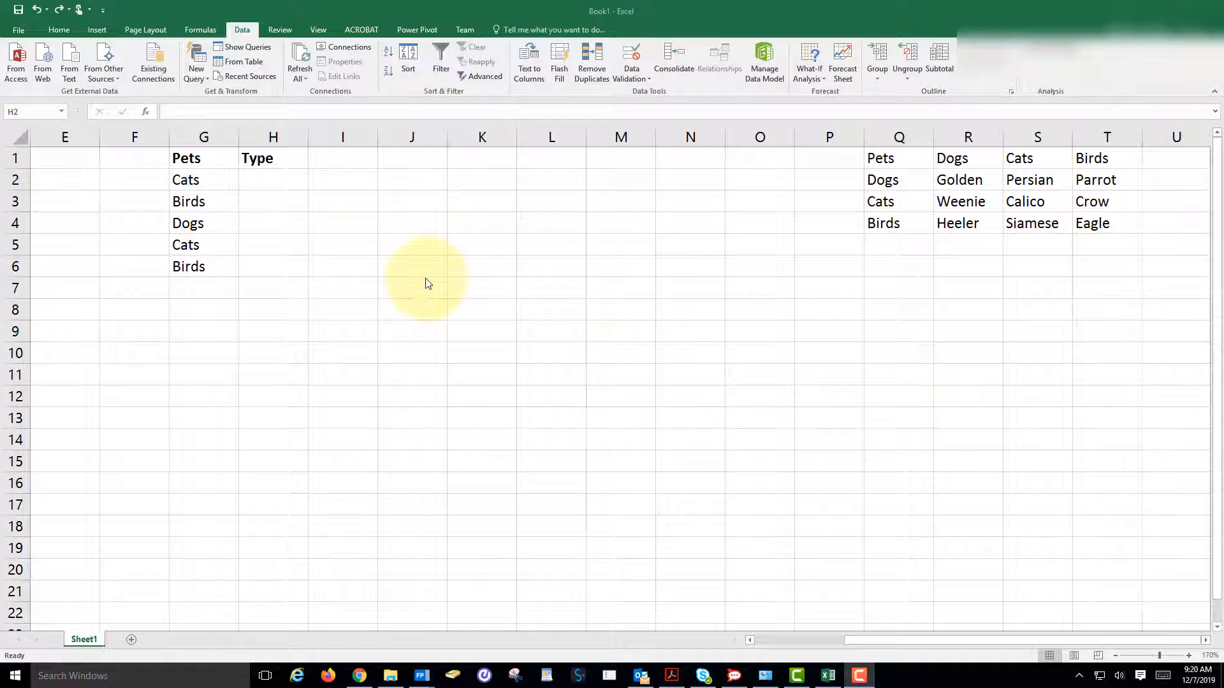
- Add list data validation to cell H2 with the source =INDIRECT(G2)
click(271, 183)
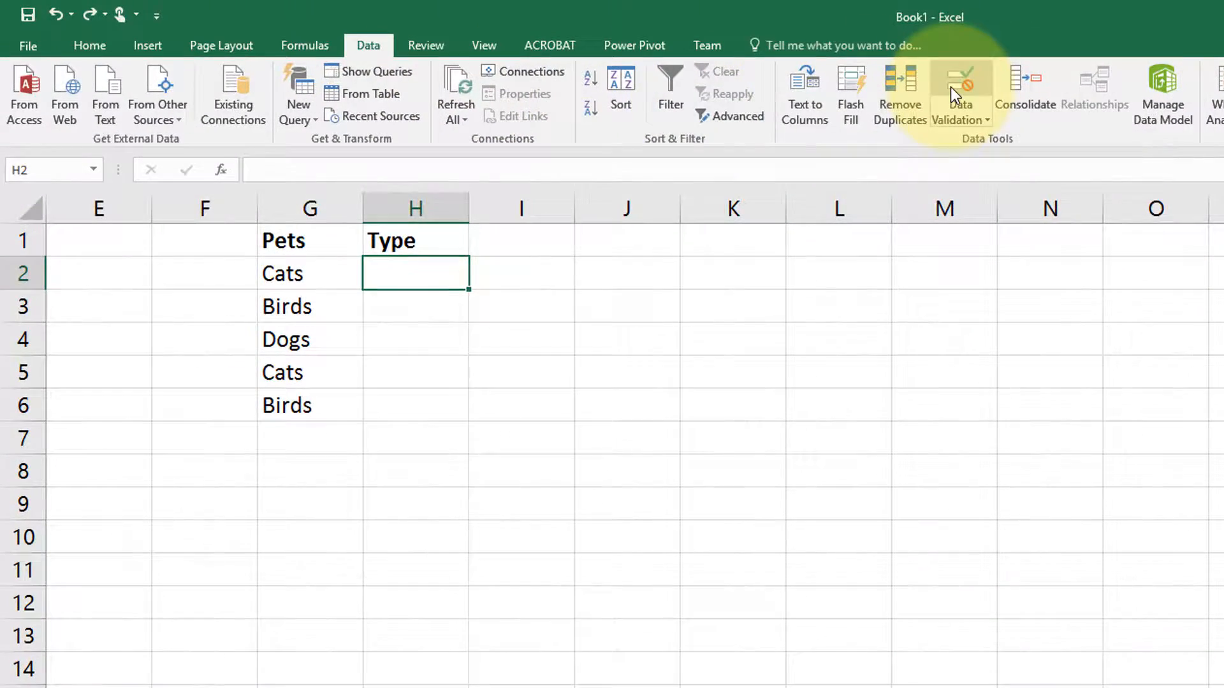
click(951, 87)
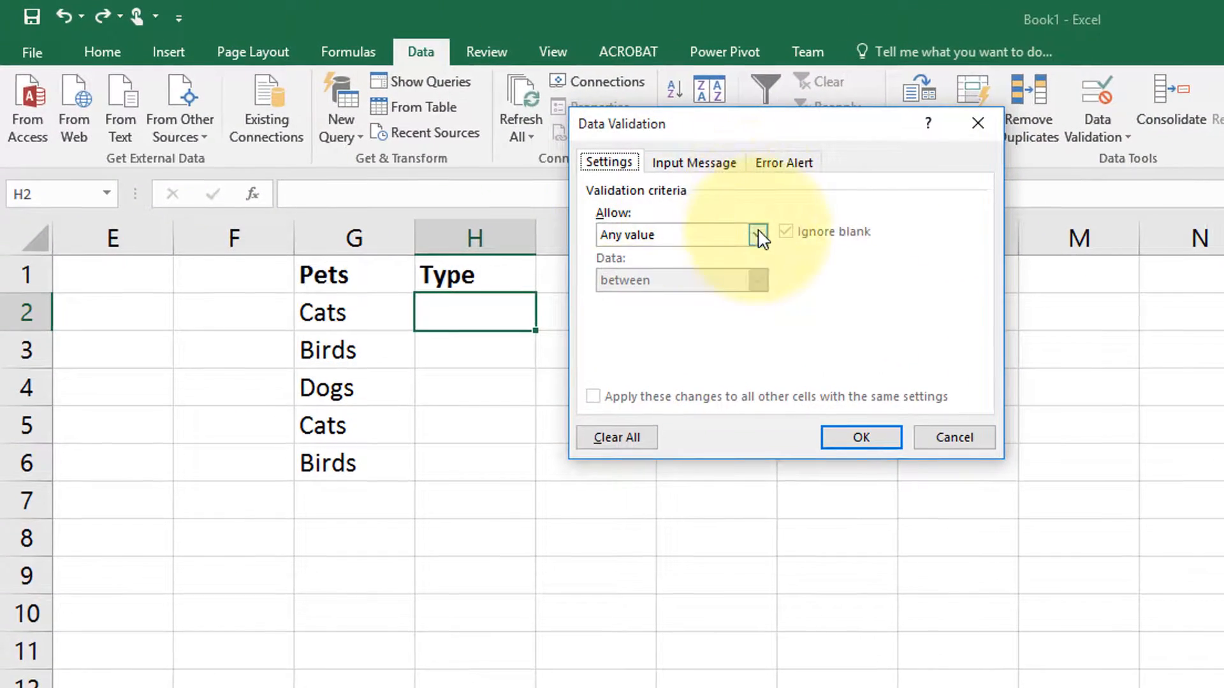
click(758, 237)
click(669, 303)
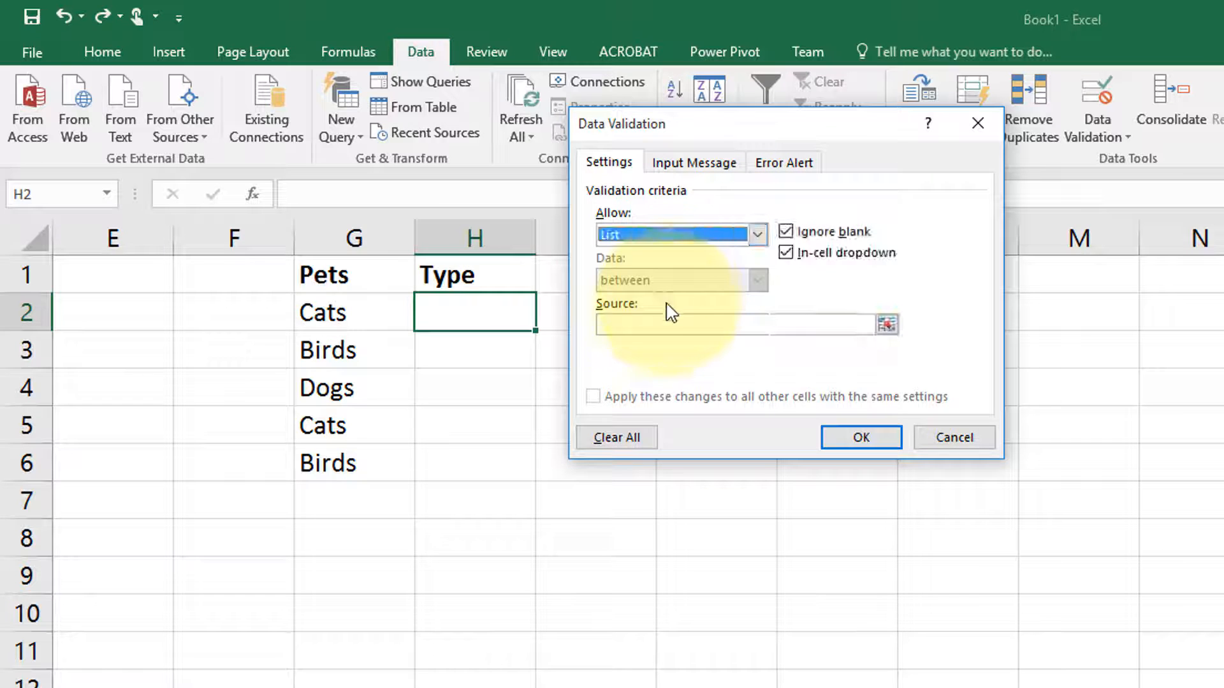
click(653, 327)
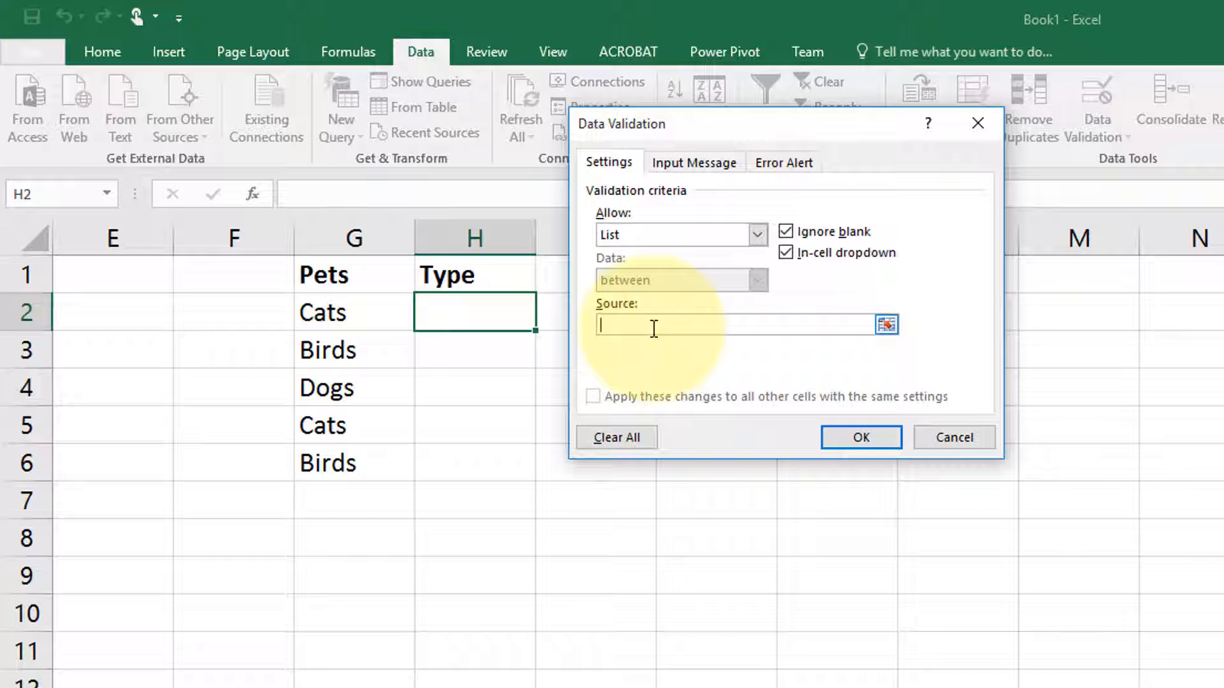
text(=indirect)
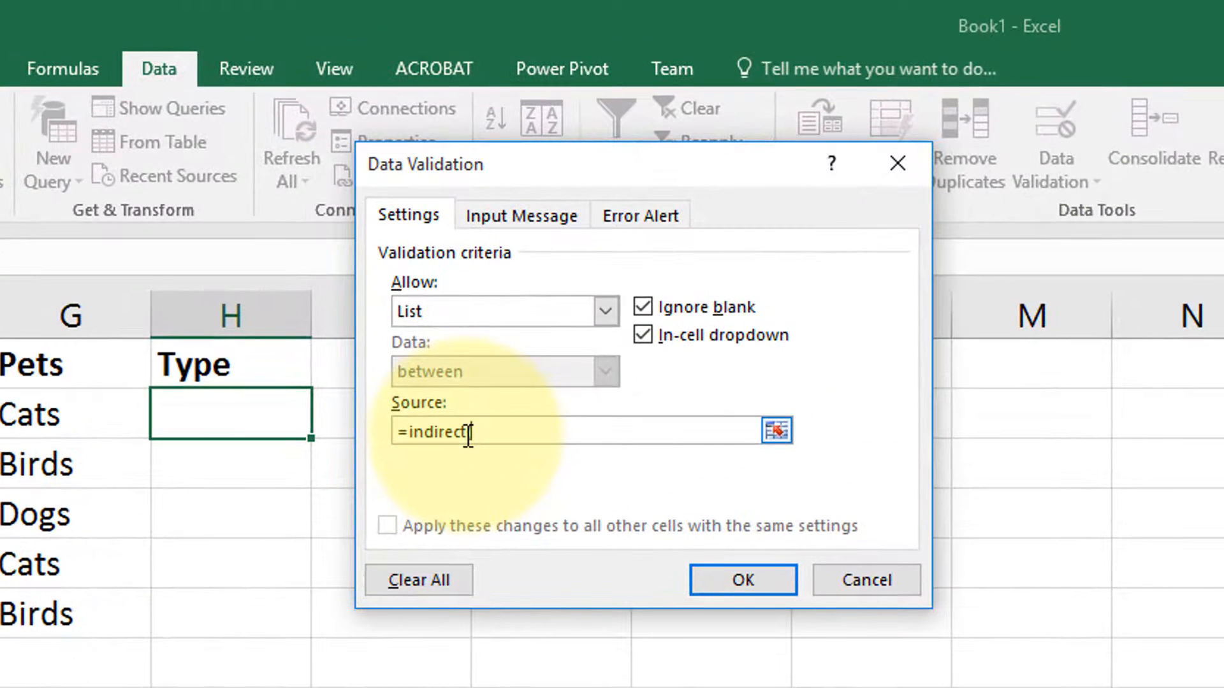
text(()
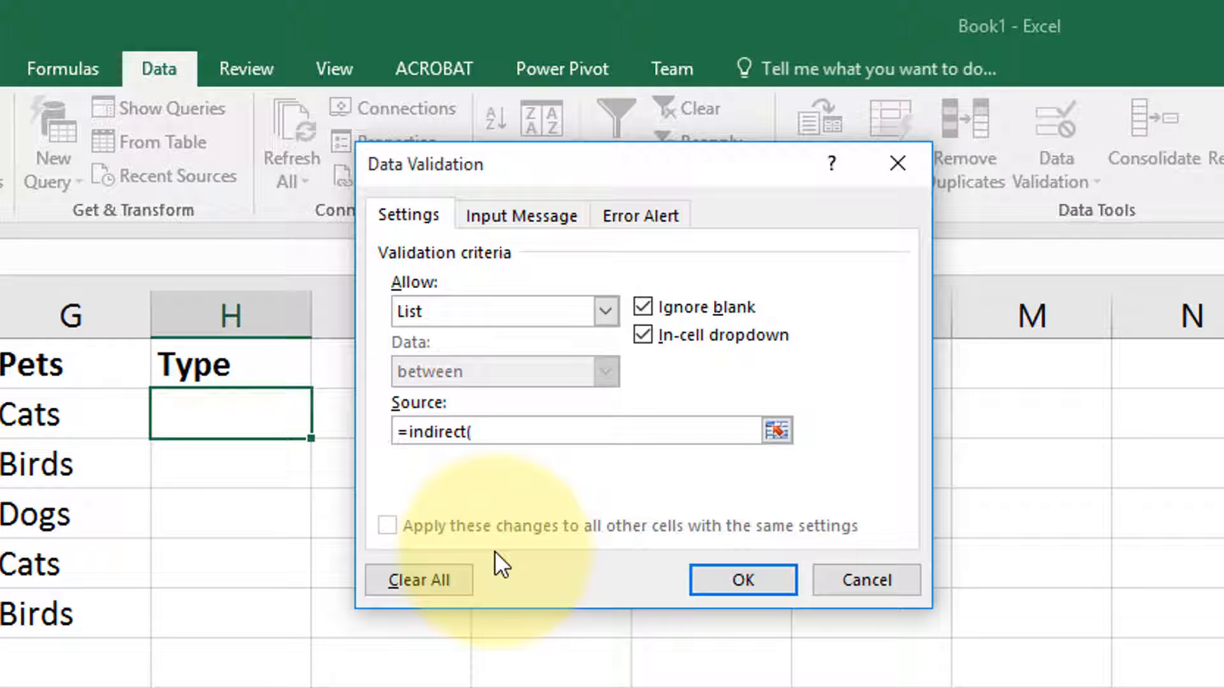
text(G@)
key(BackSpace)
text(2))
key(Return)
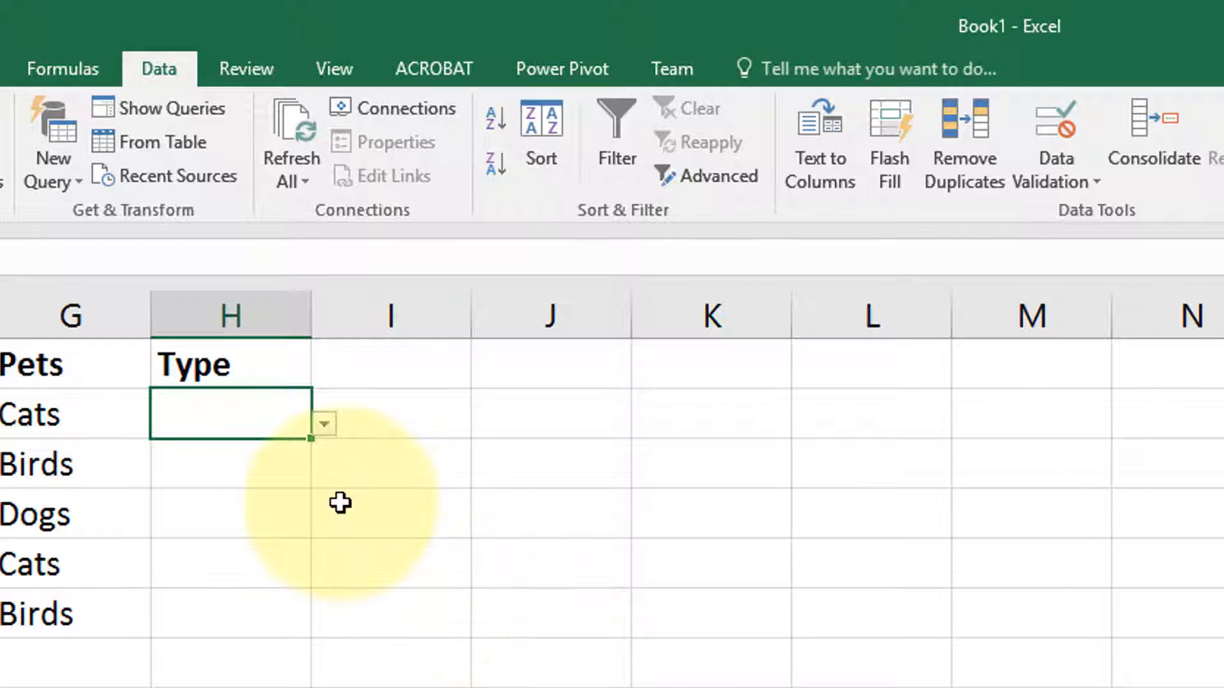
- Examine the Type drop-down choices in H2 against the pet in G2
click(324, 424)
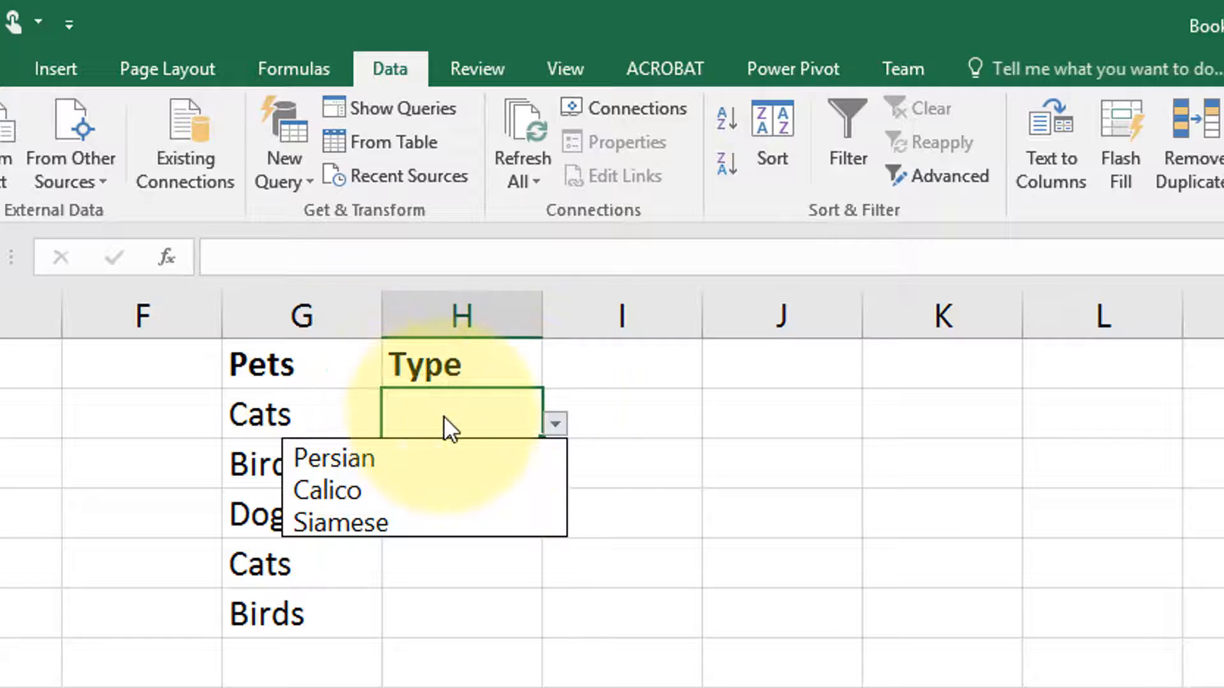
click(293, 405)
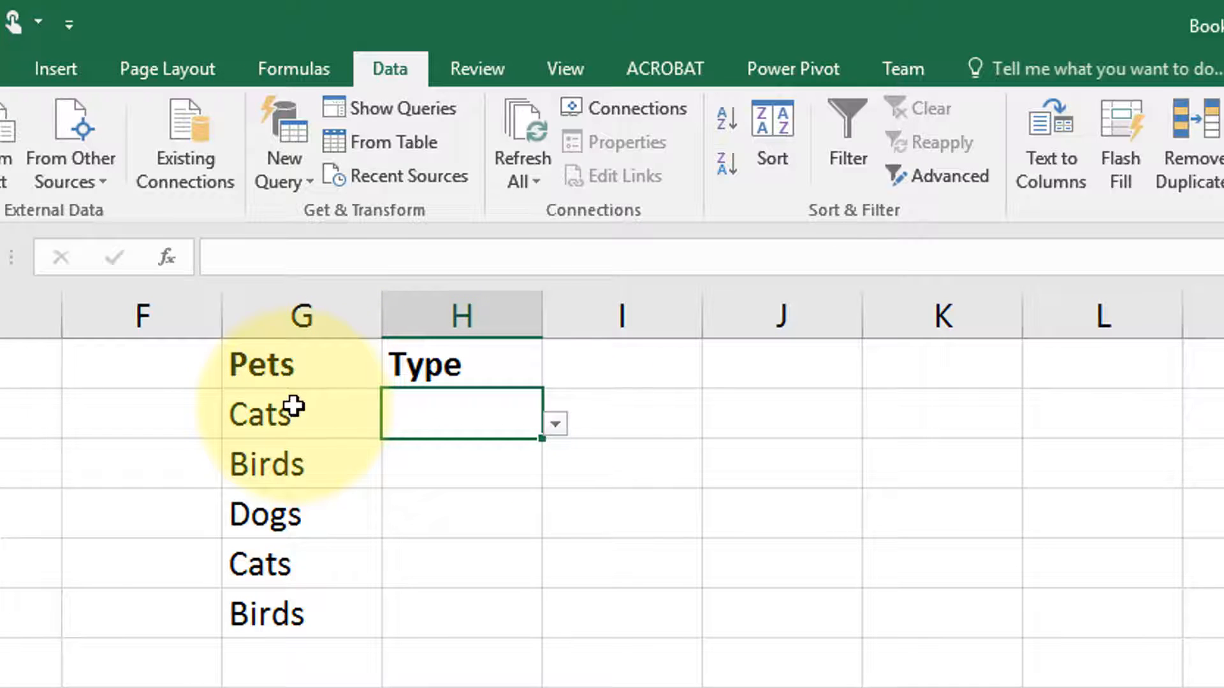
click(293, 406)
- Fill the Type validation from H2 down to H6 and review the validation source in H3
click(451, 409)
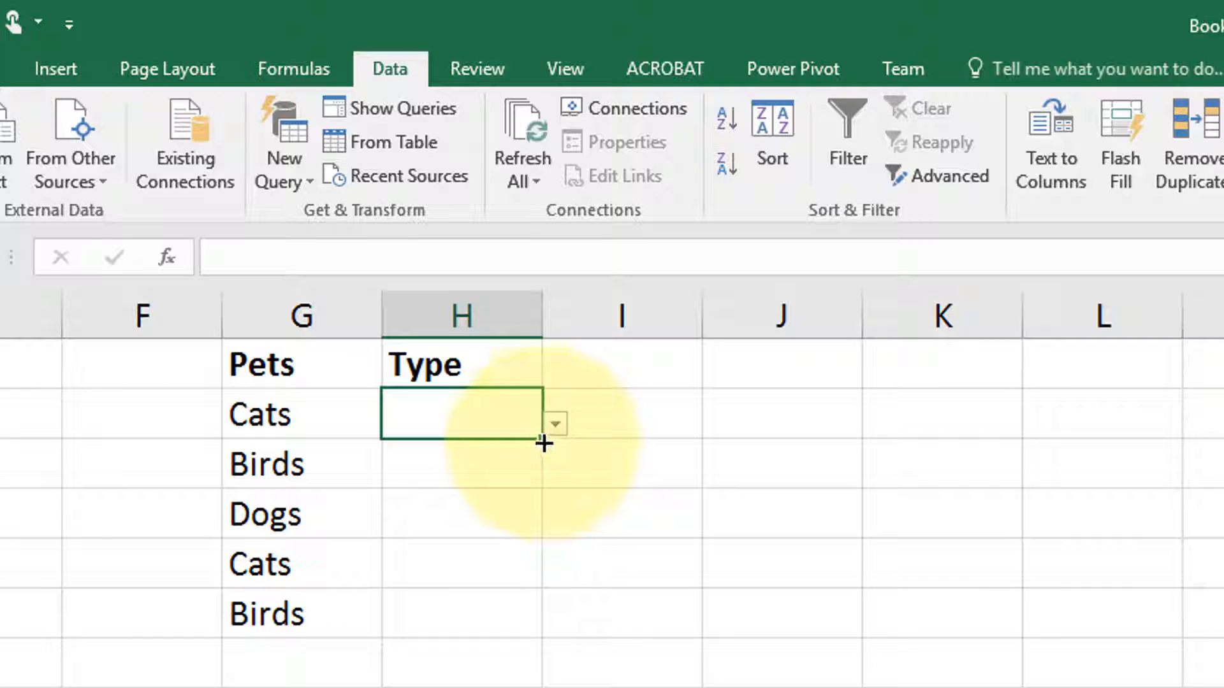
drag(542, 442, 534, 630)
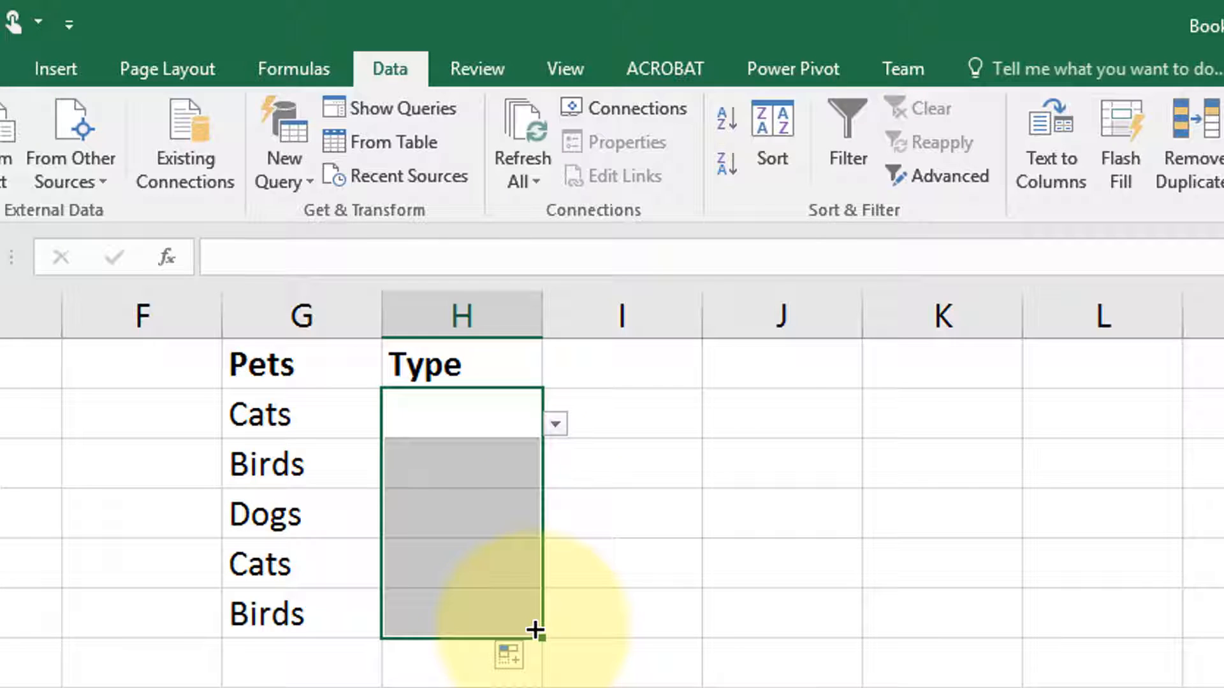
click(489, 464)
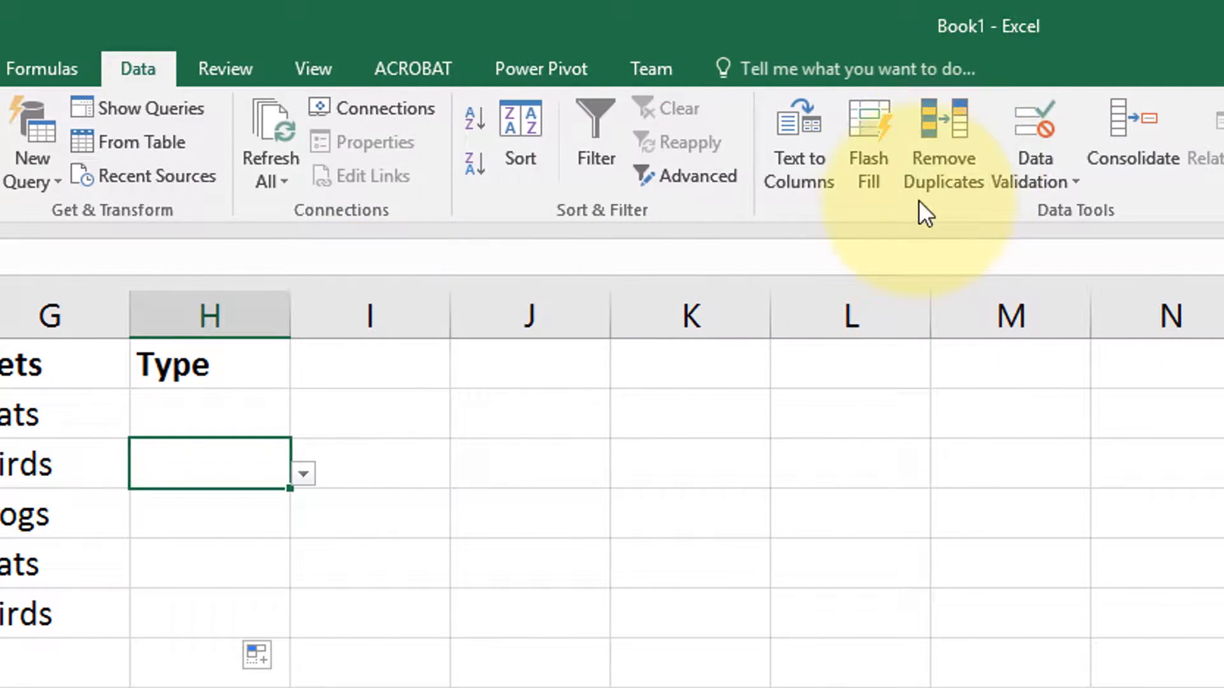
click(1033, 121)
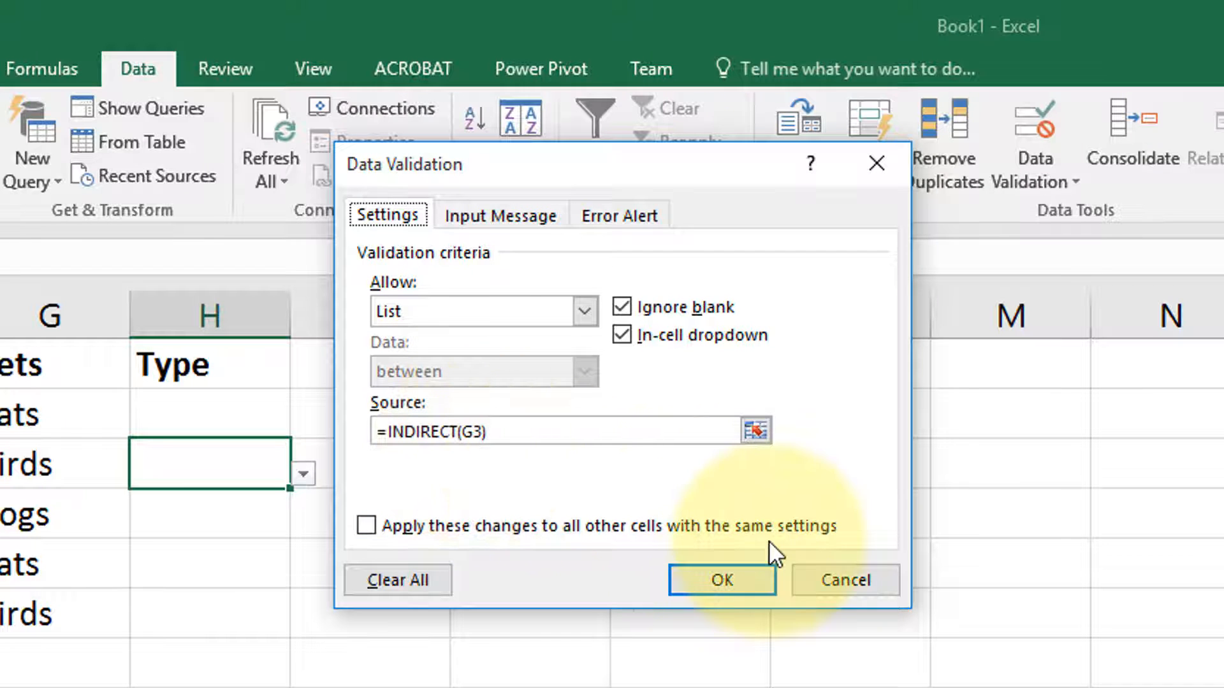
click(845, 580)
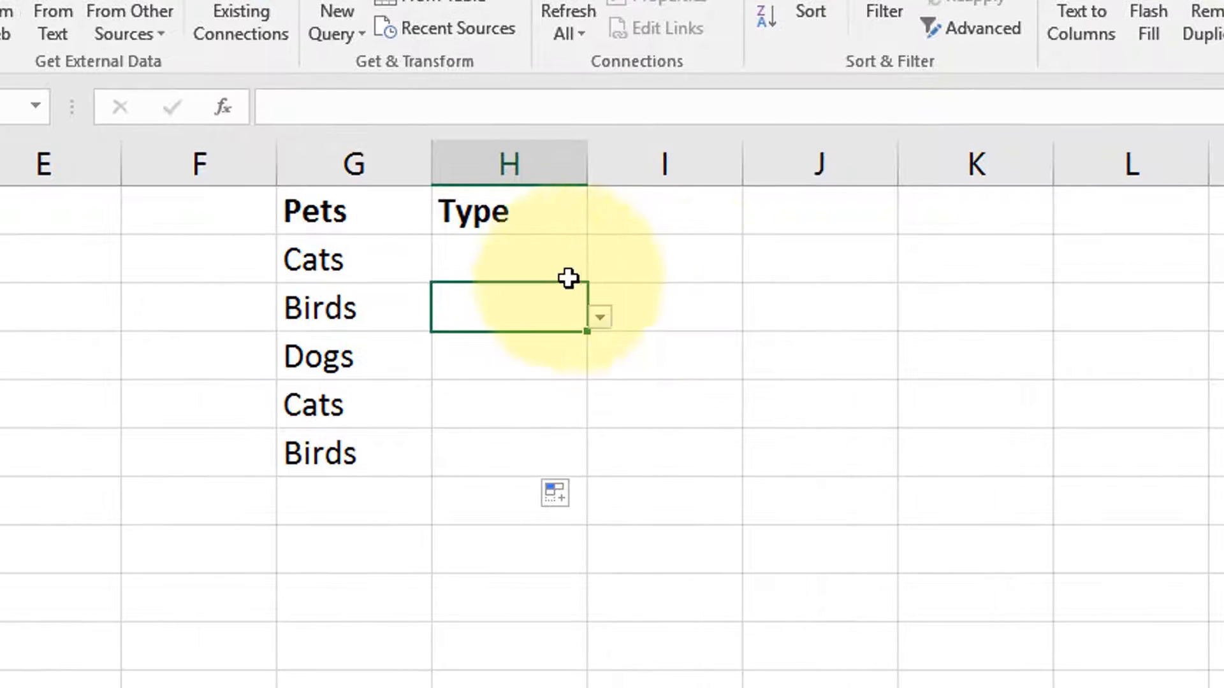
- Choose Calico in H2, Crow in H3, Weenie in H4, Calico in H5 and Eagle in H6 from the Type drop-downs
click(260, 404)
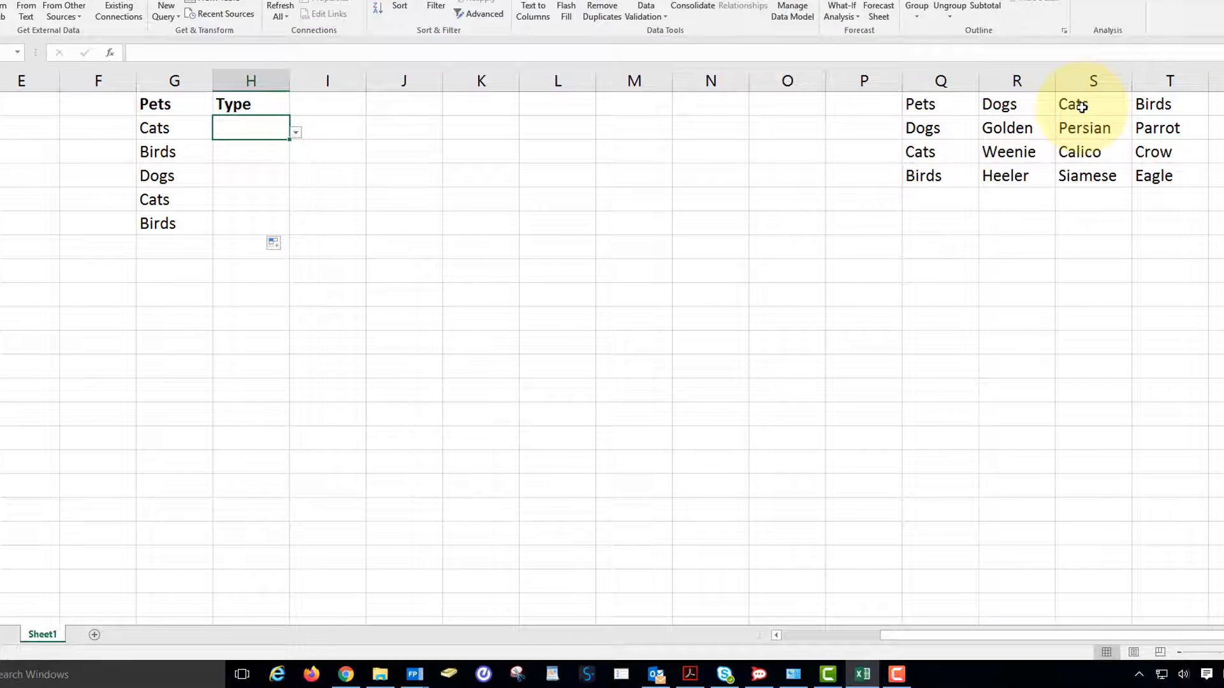
click(296, 134)
click(246, 164)
click(258, 159)
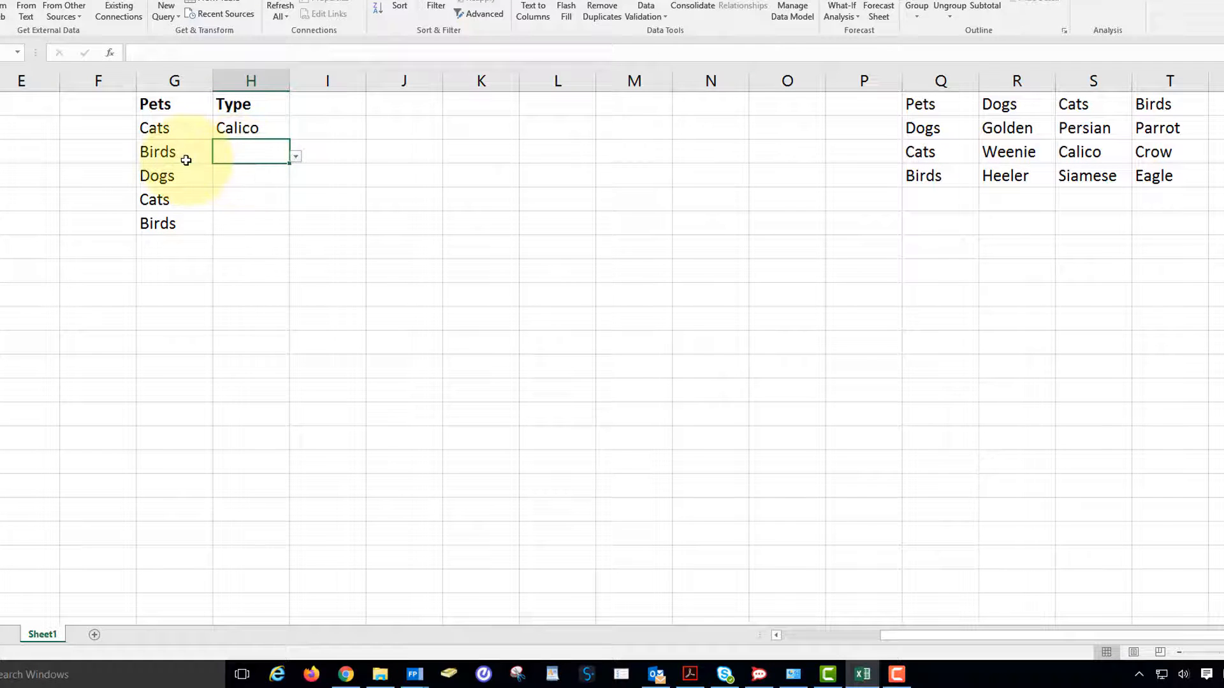
click(295, 156)
click(242, 189)
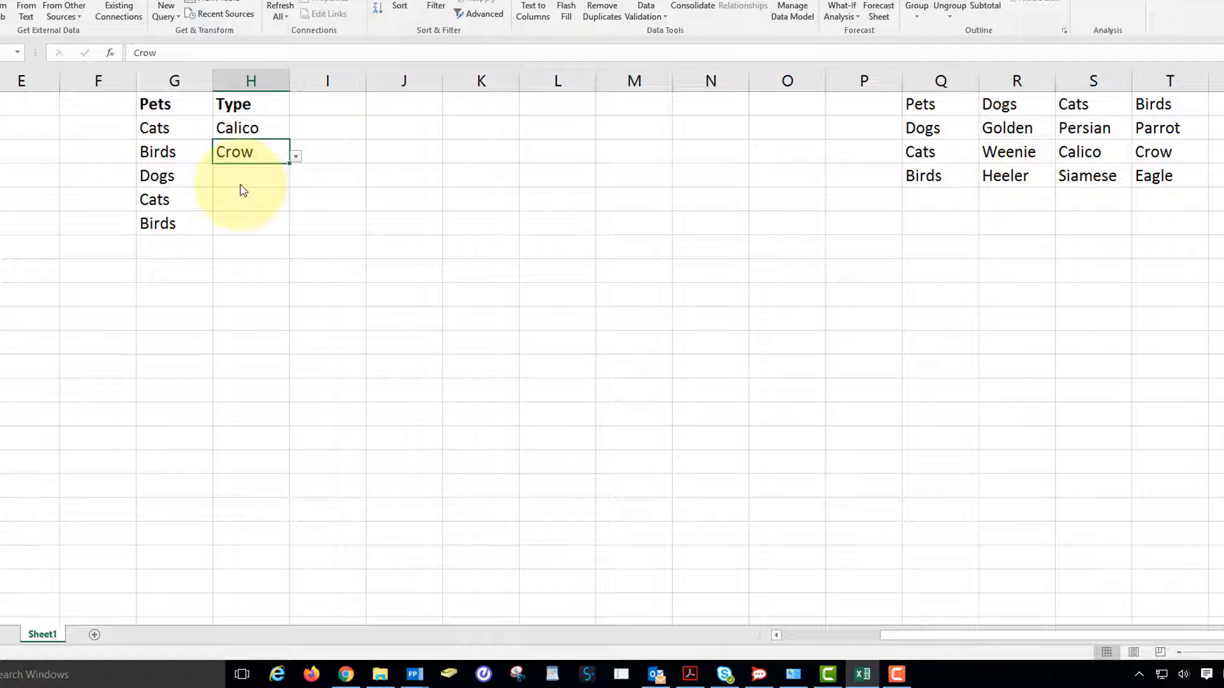
click(172, 178)
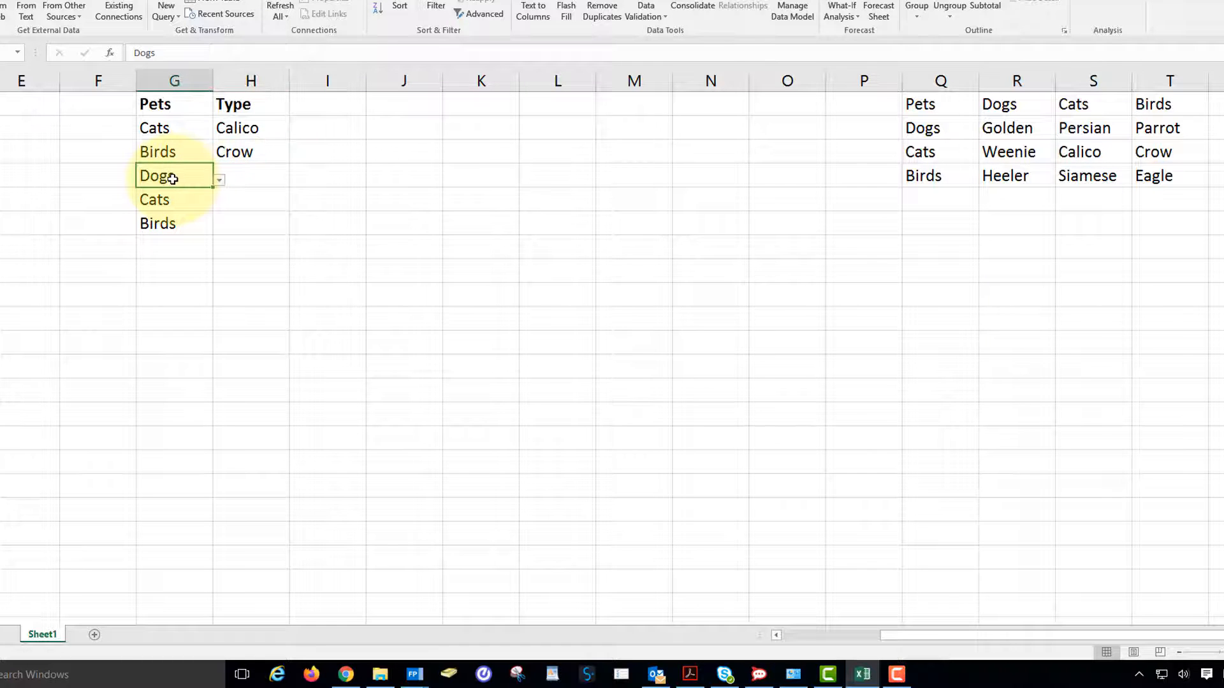
click(254, 181)
click(296, 181)
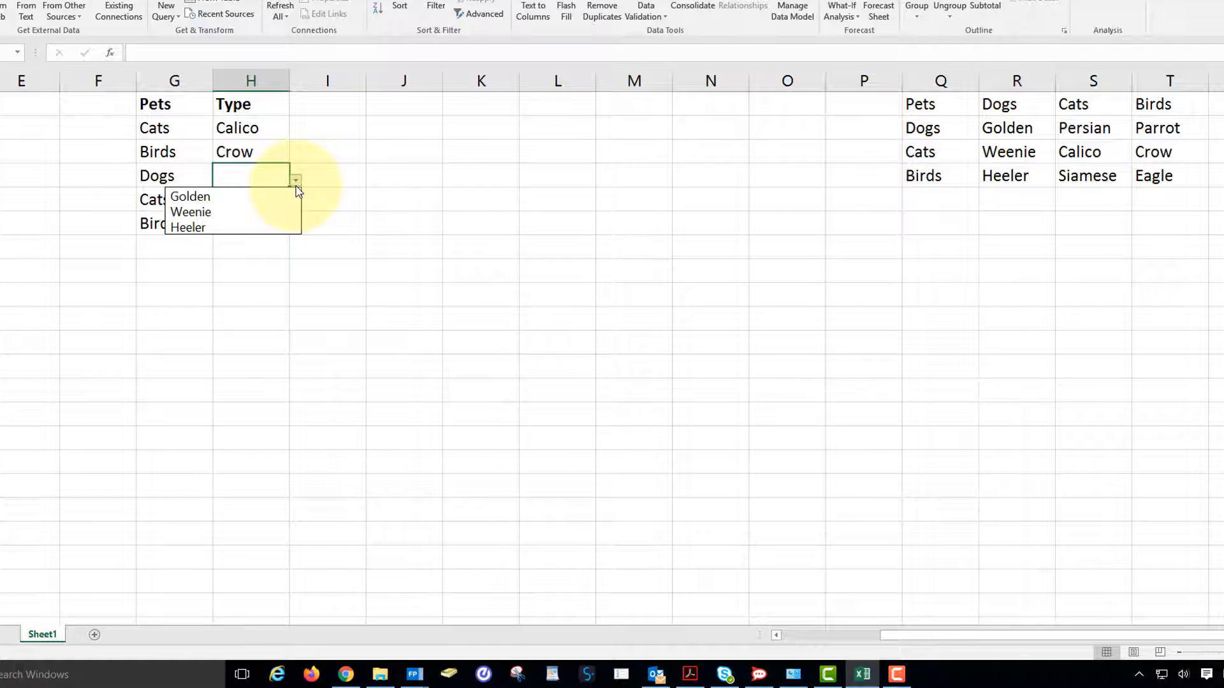
click(266, 212)
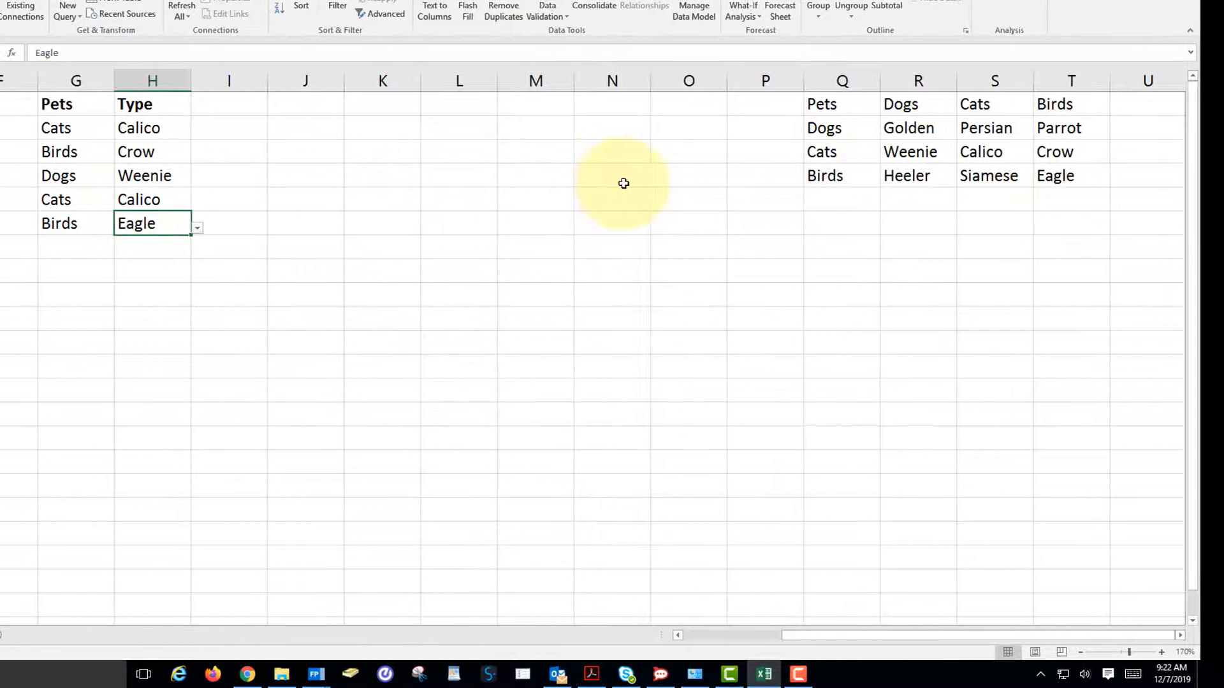
- Add a Persian heading in U1 with the entries White and Smokey beneath it
click(1223, 110)
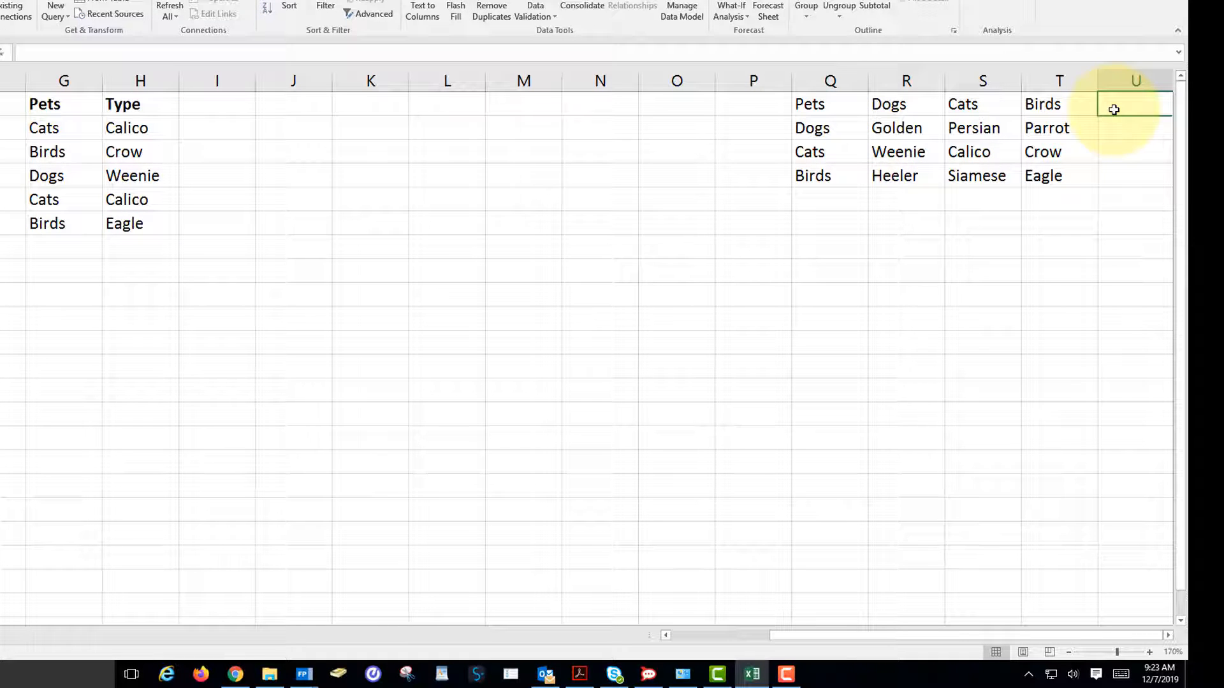
text(Per)
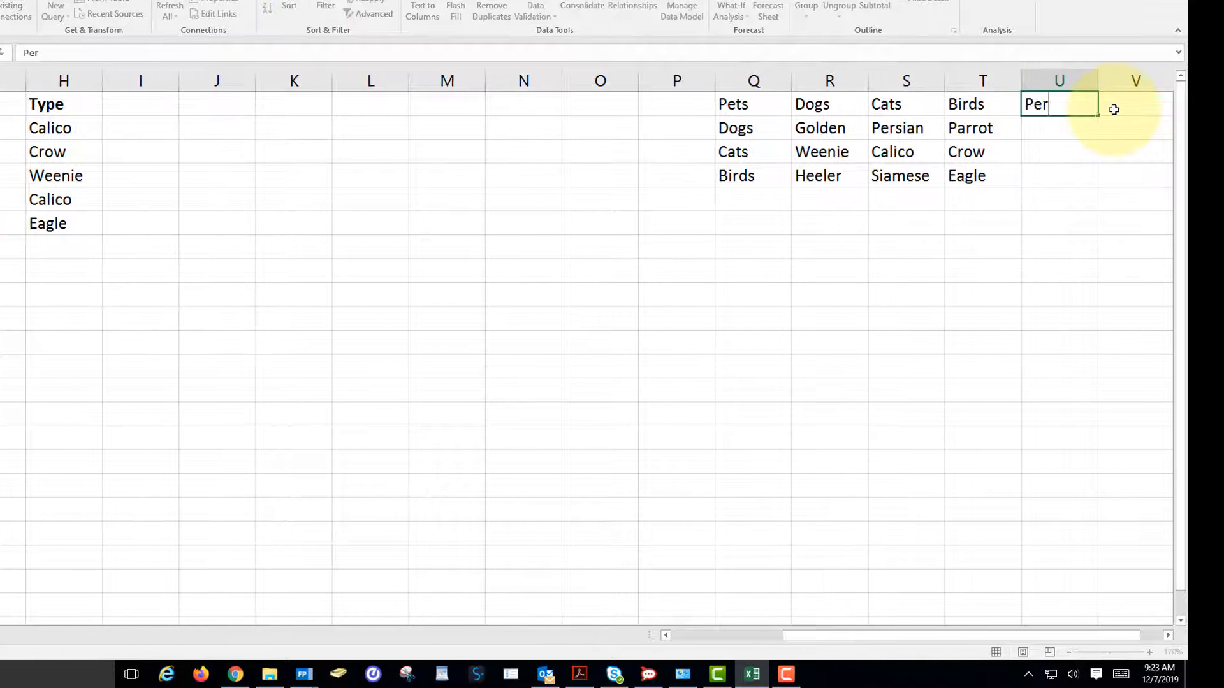
text(sian)
key(Return)
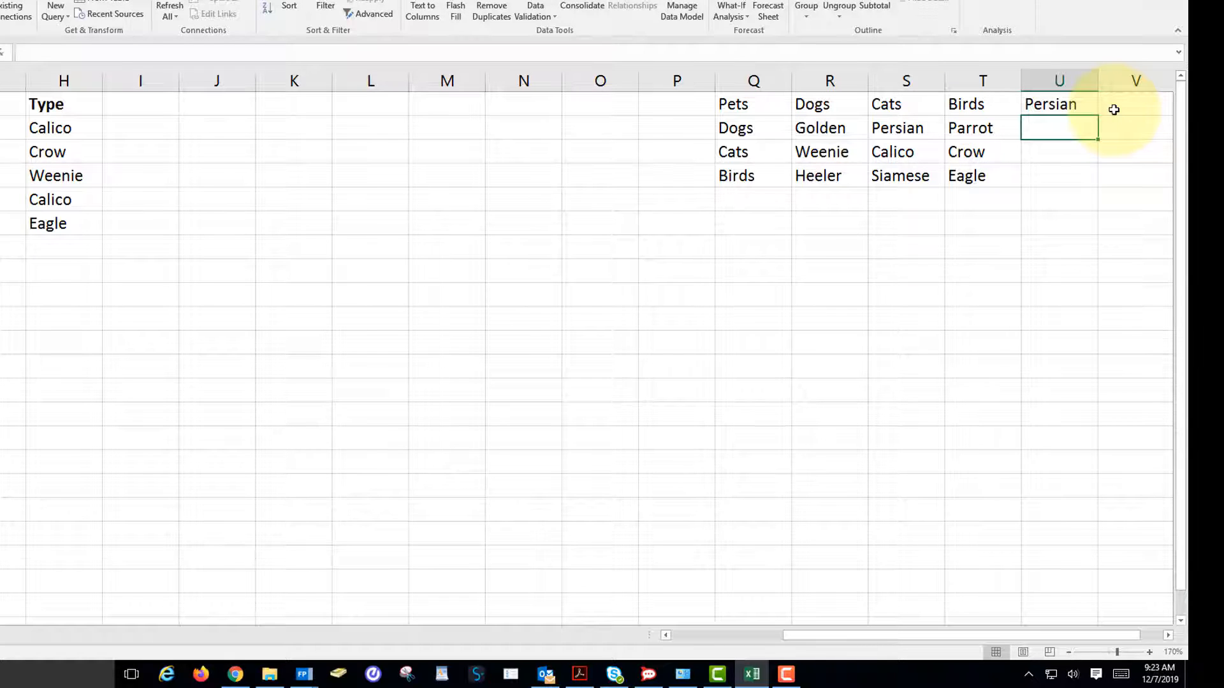
text(Or)
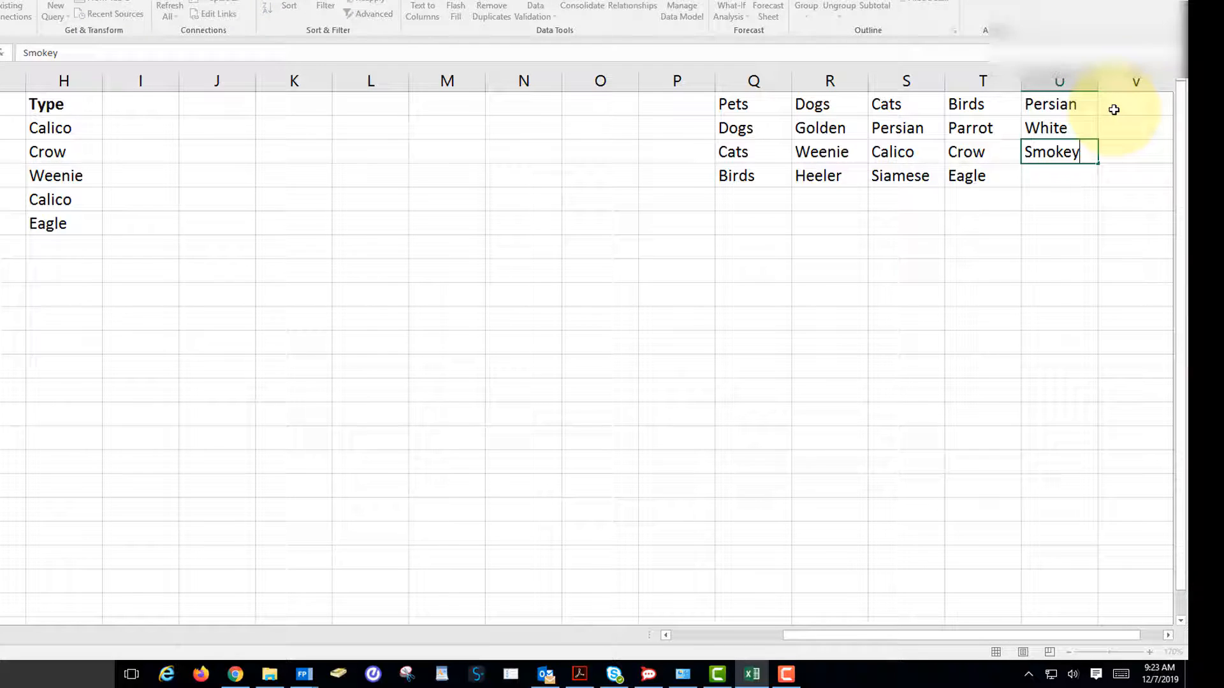
key(Return)
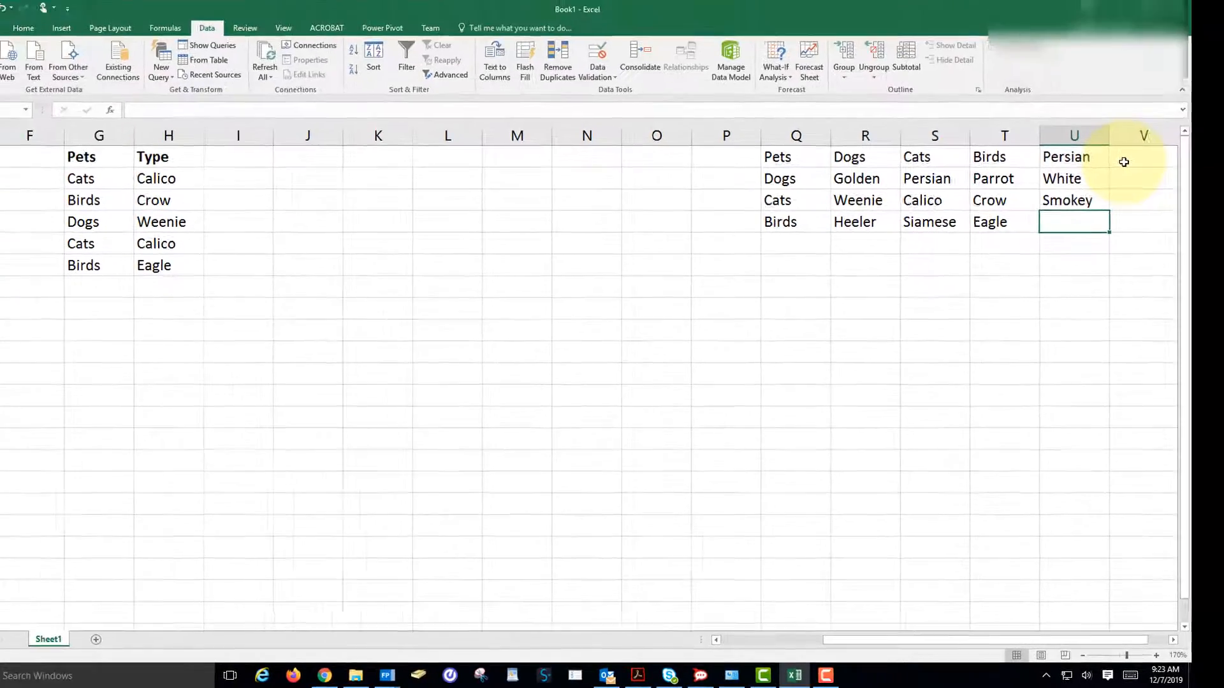
- Assign the range name Persian to the White and Smokey entries in U2:U3
drag(1051, 130, 1059, 144)
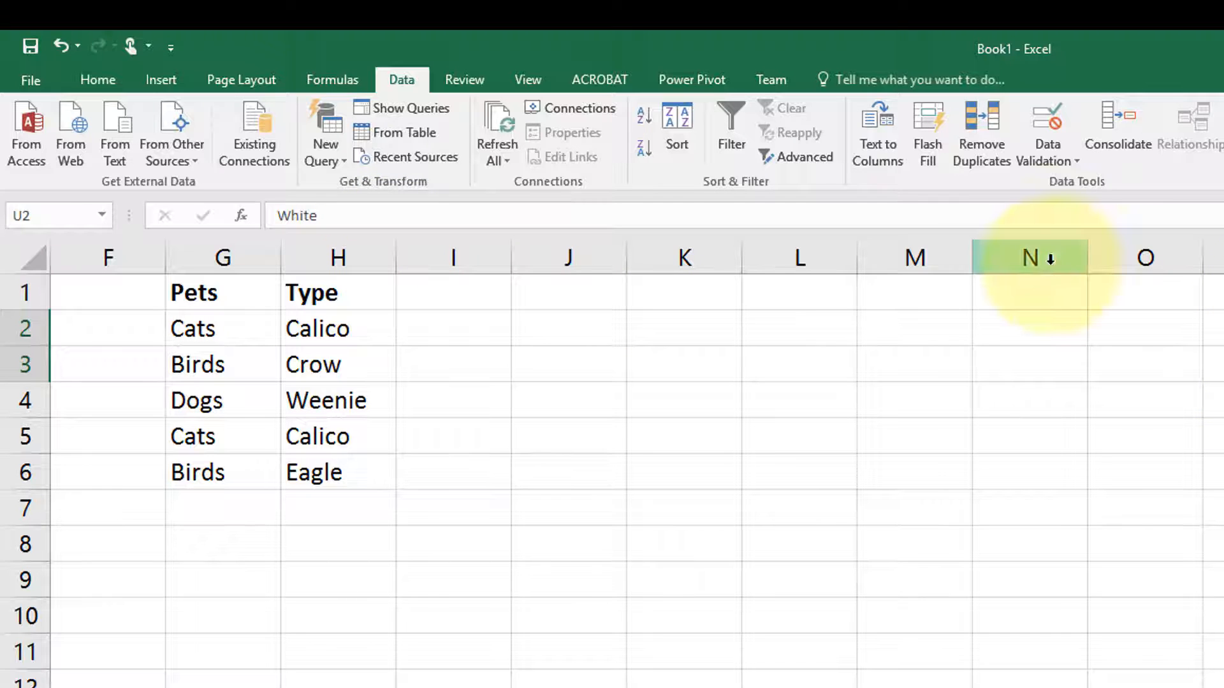
click(331, 78)
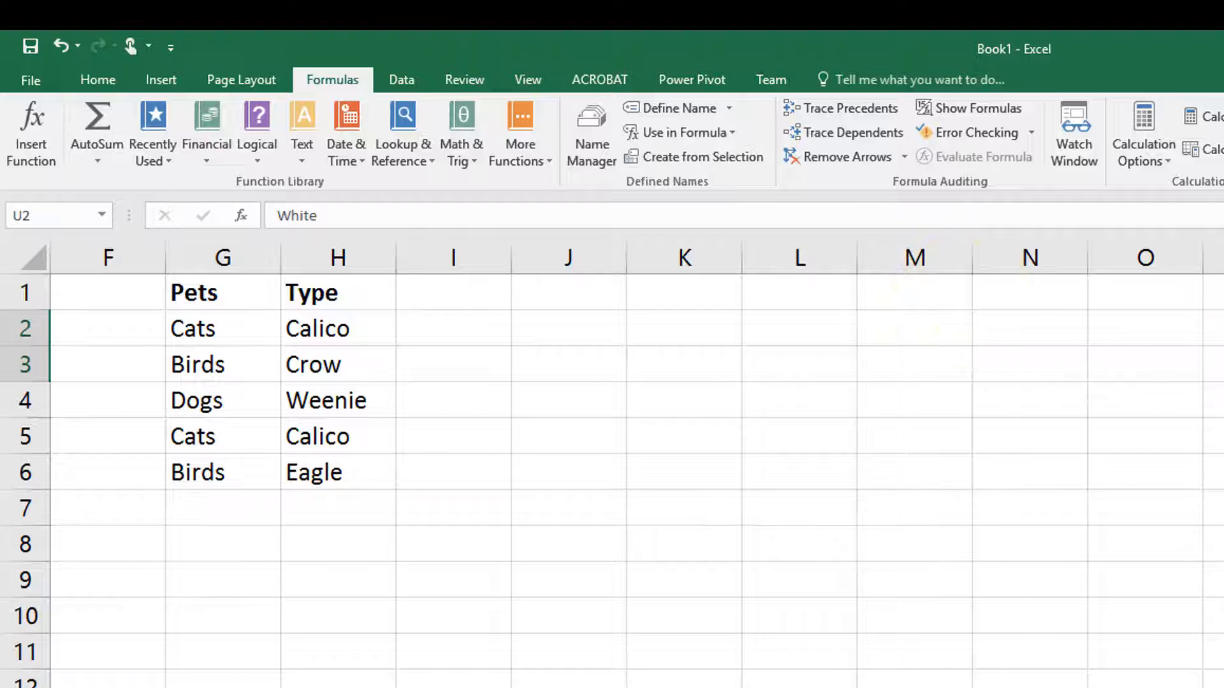
click(37, 214)
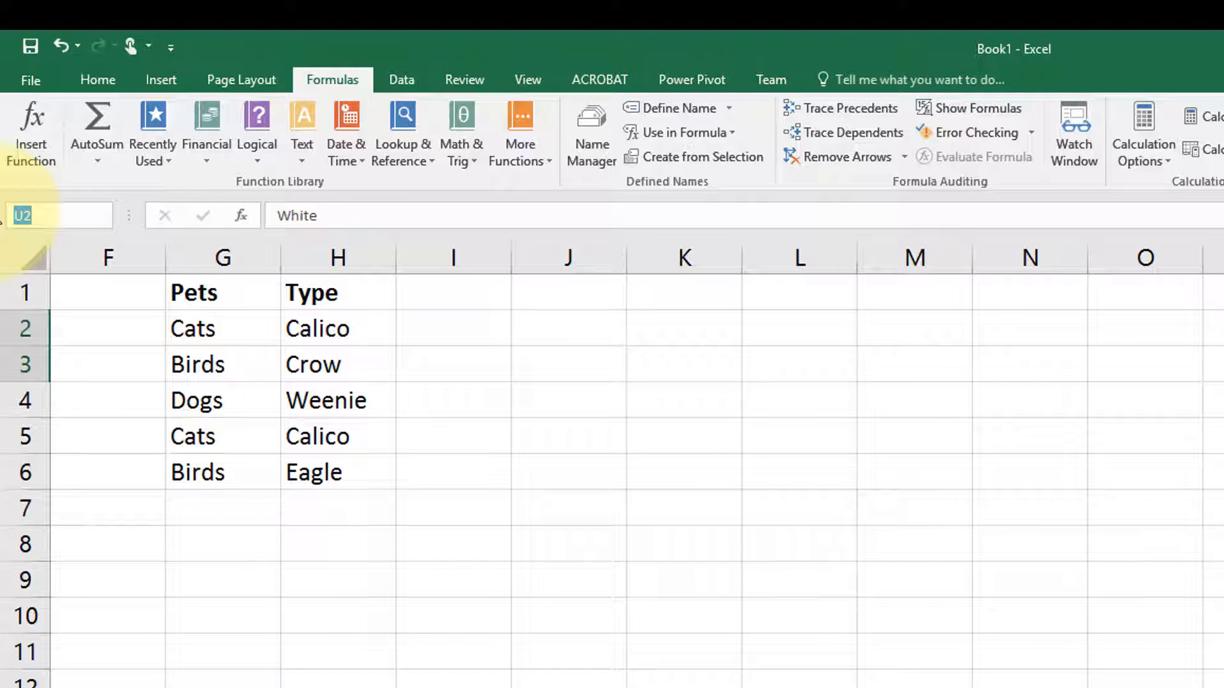
text(Persian)
key(Return)
- Enter the heading color in I1, beside the Type heading
click(434, 295)
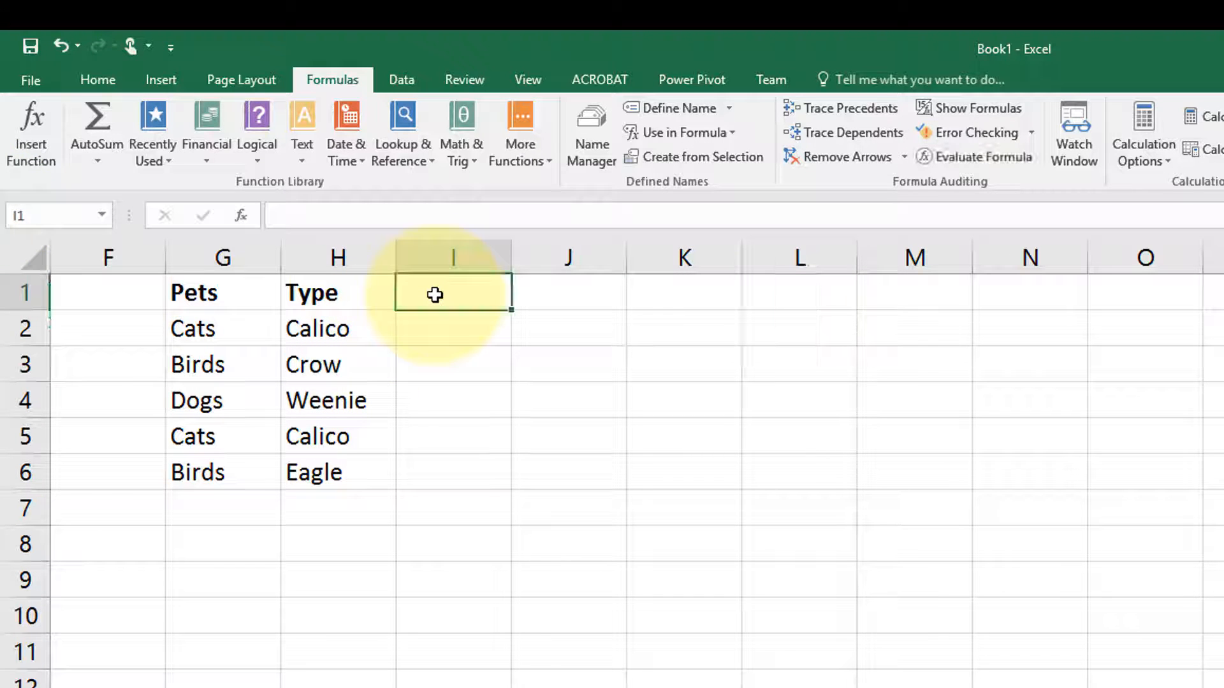
key(alt)
text(color)
key(Return)
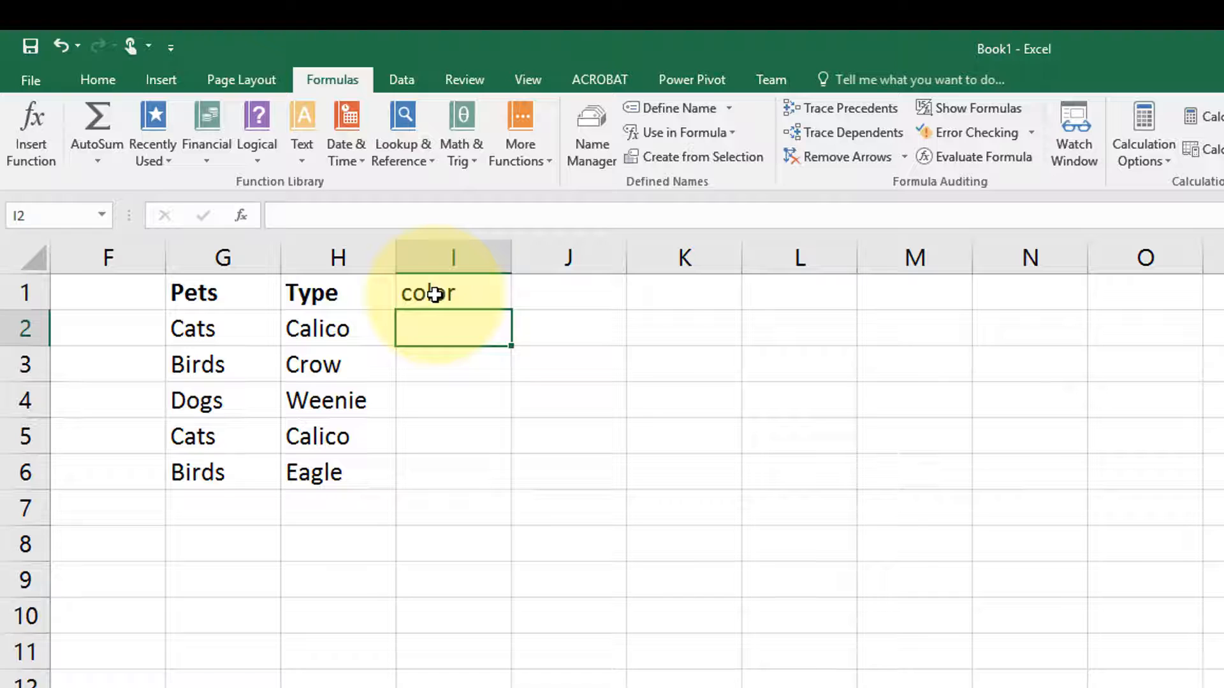
- Change the Type selection in H2 to Persian
click(366, 338)
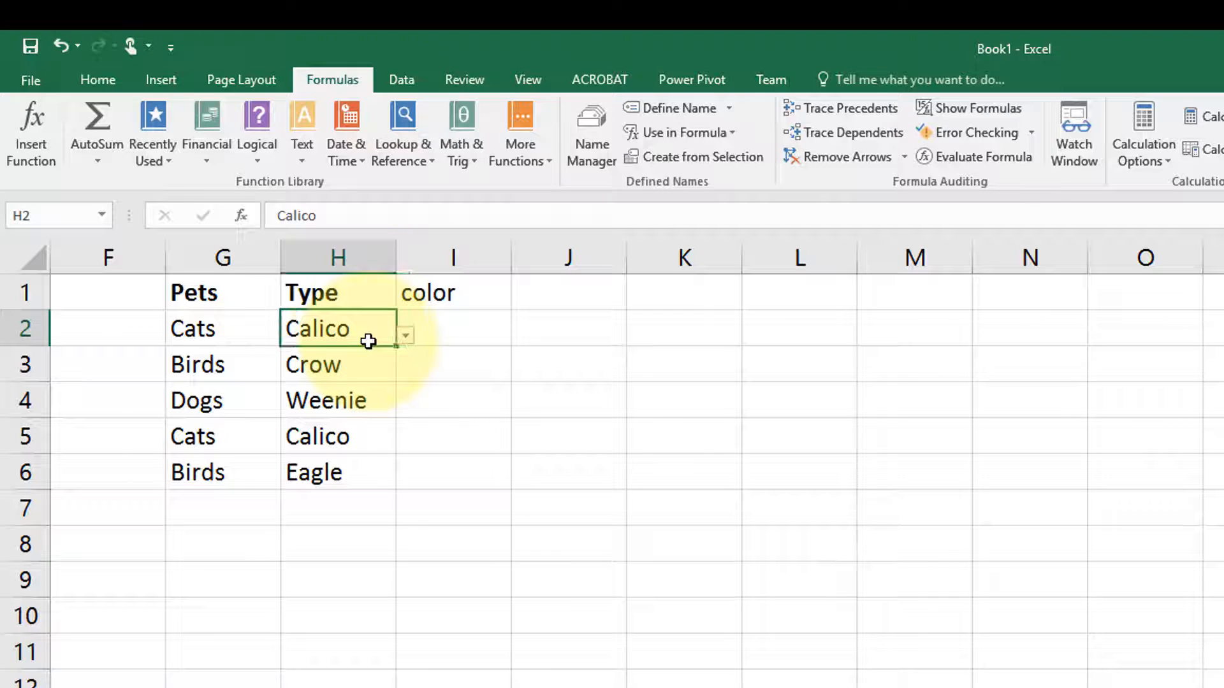
click(405, 336)
click(332, 361)
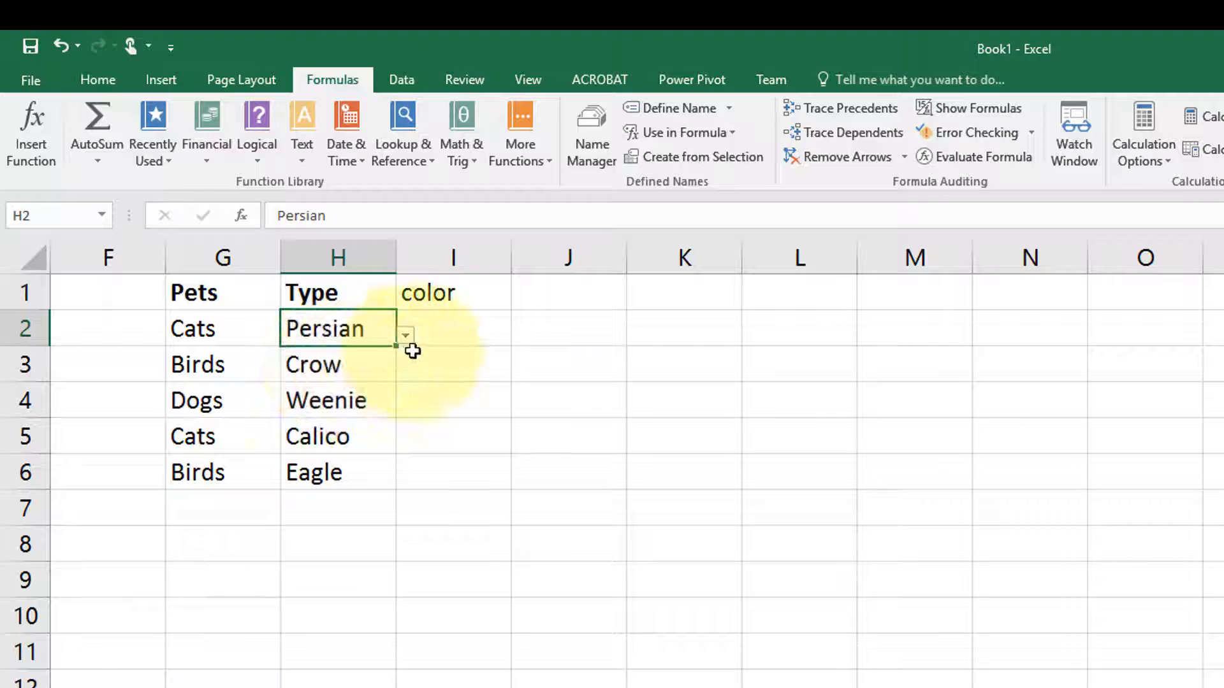
- Add list data validation to cell I2 with the source =indirect(h2)
click(460, 329)
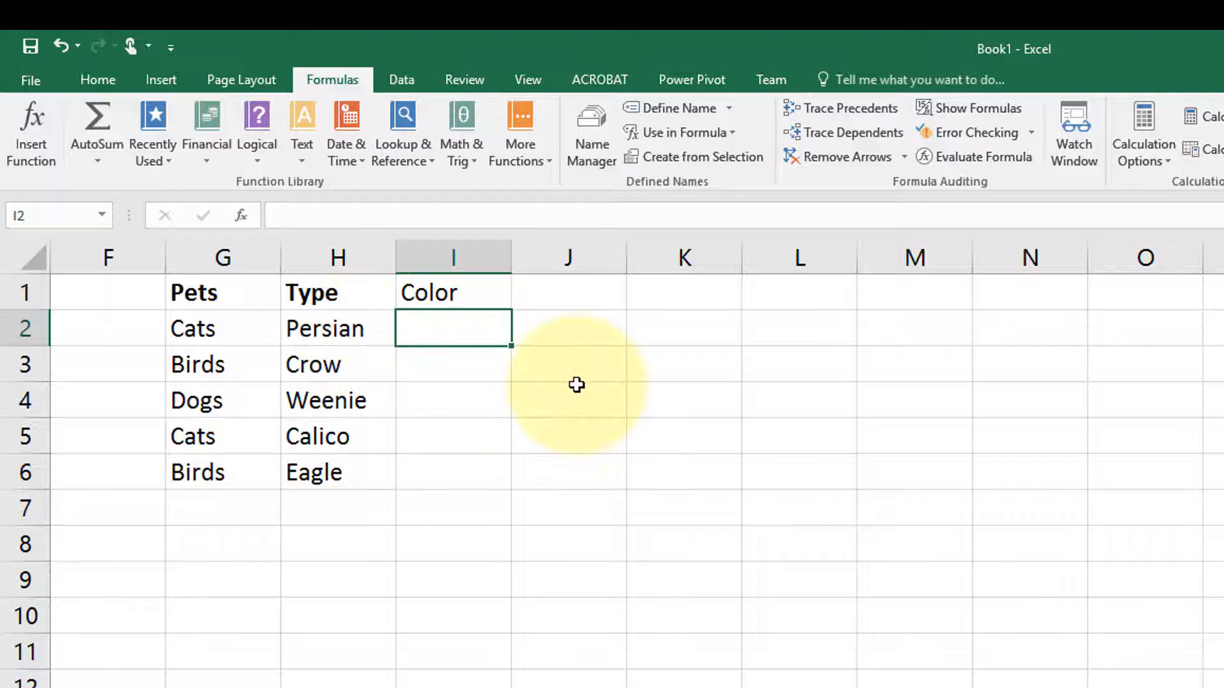
click(394, 72)
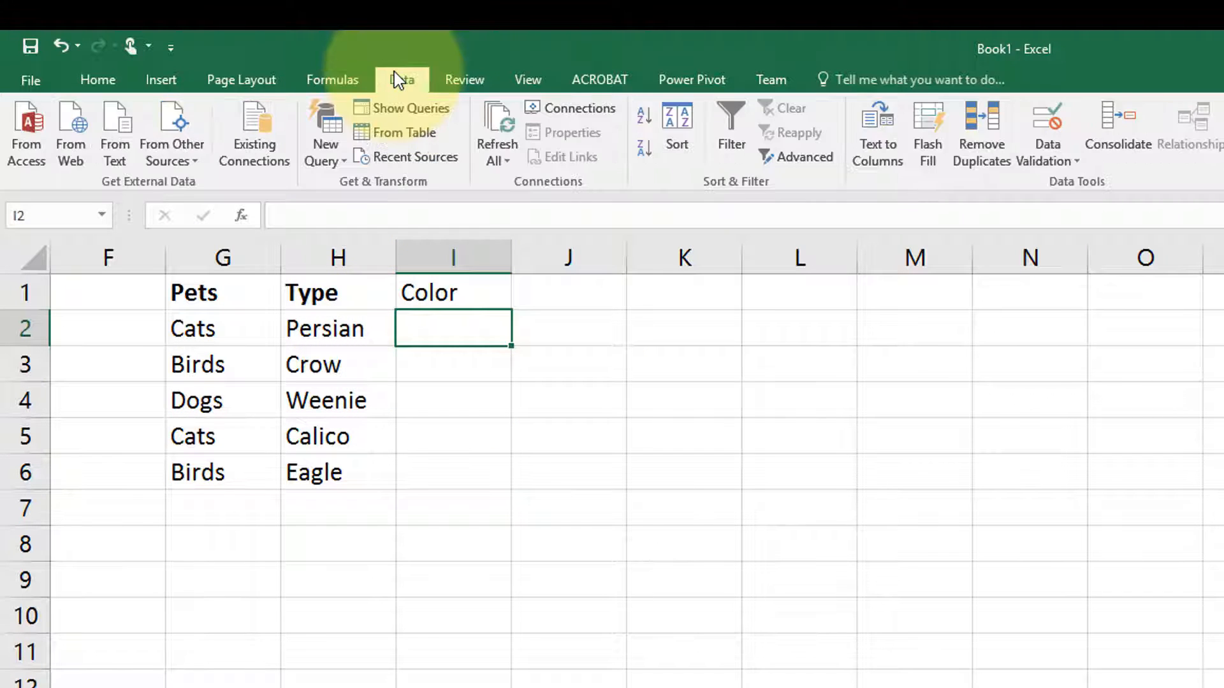
click(1039, 128)
click(723, 254)
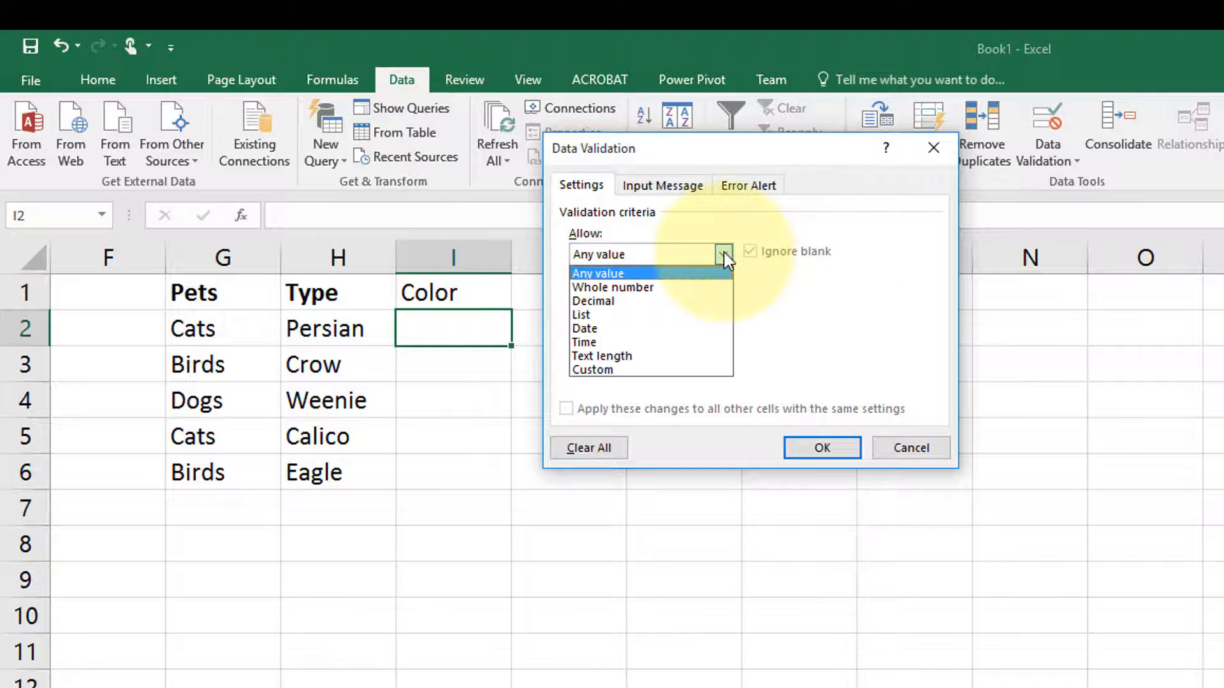
click(622, 314)
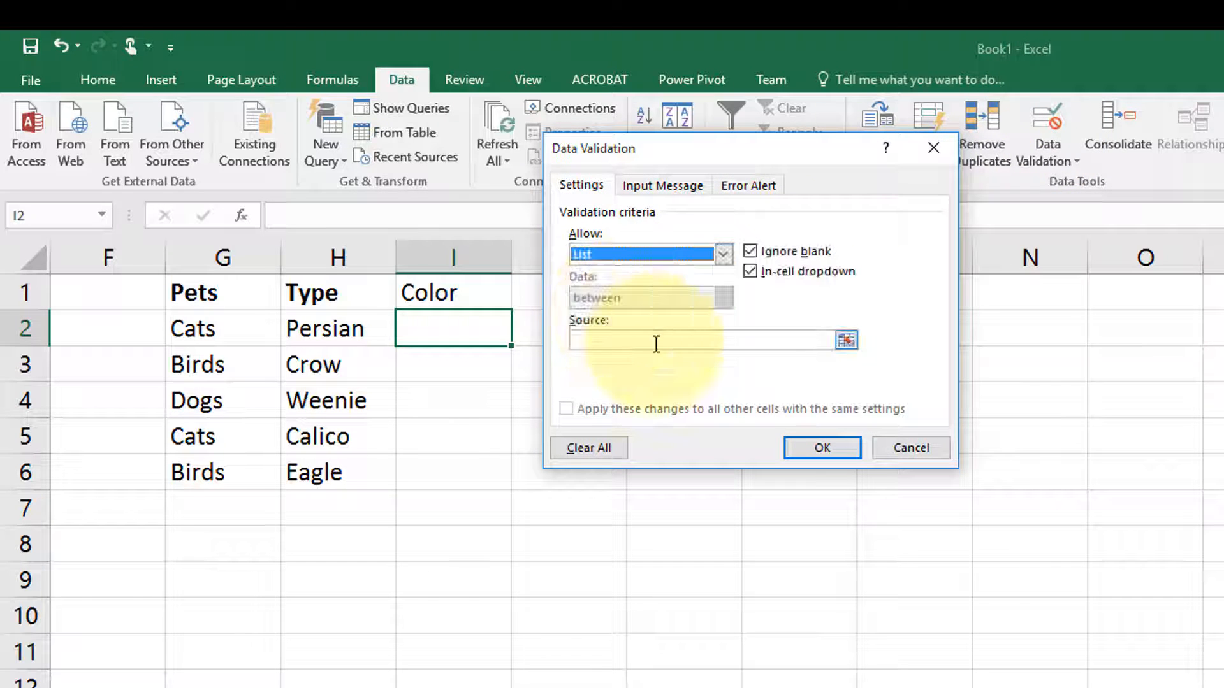
click(655, 342)
text(=indirect(h2)
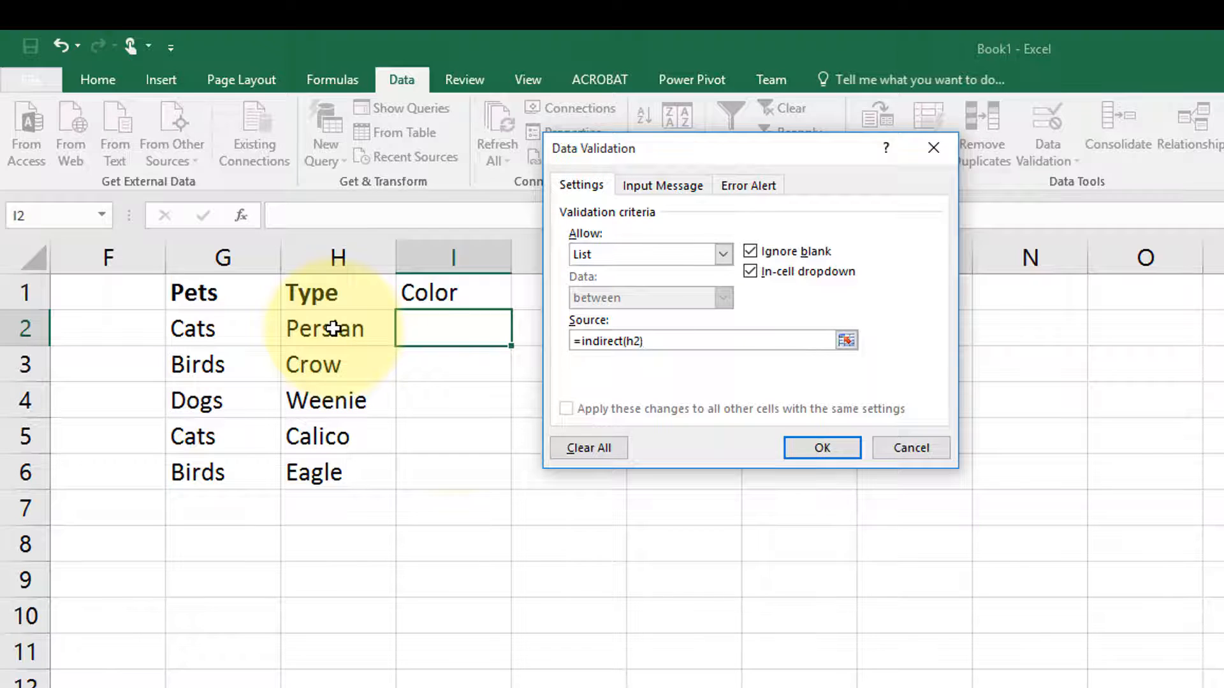
click(806, 445)
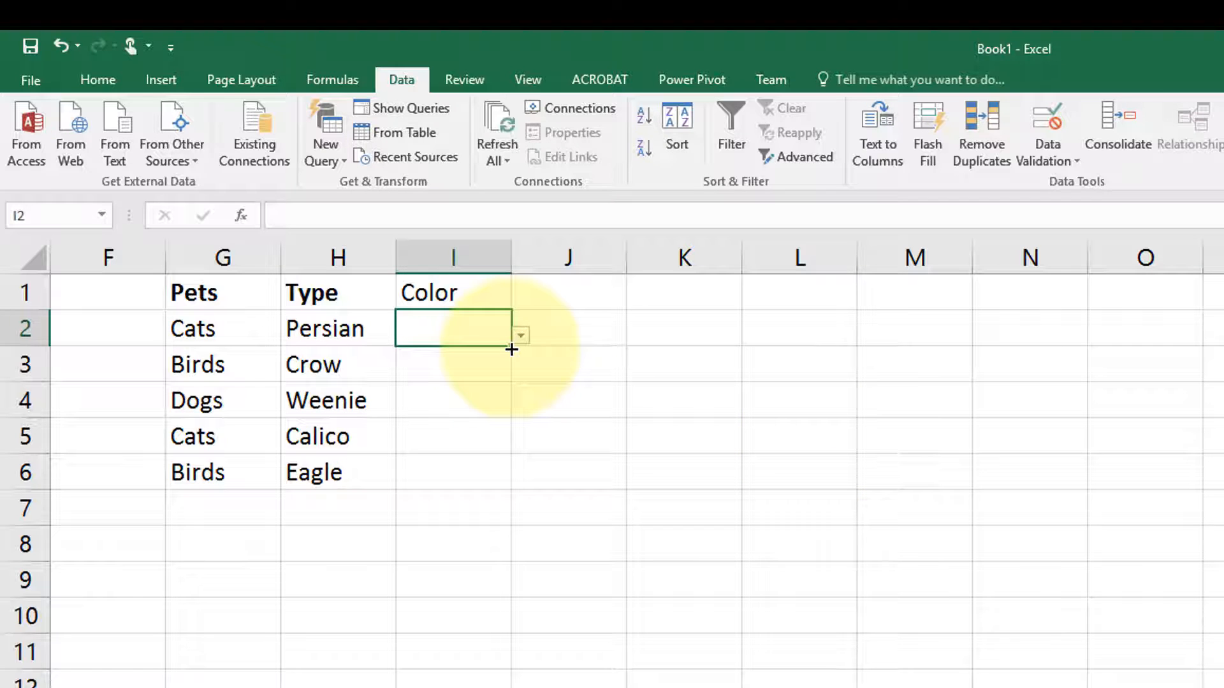
- Fill the Color validation from I2 down to I6 and choose White in I2
drag(512, 349, 499, 481)
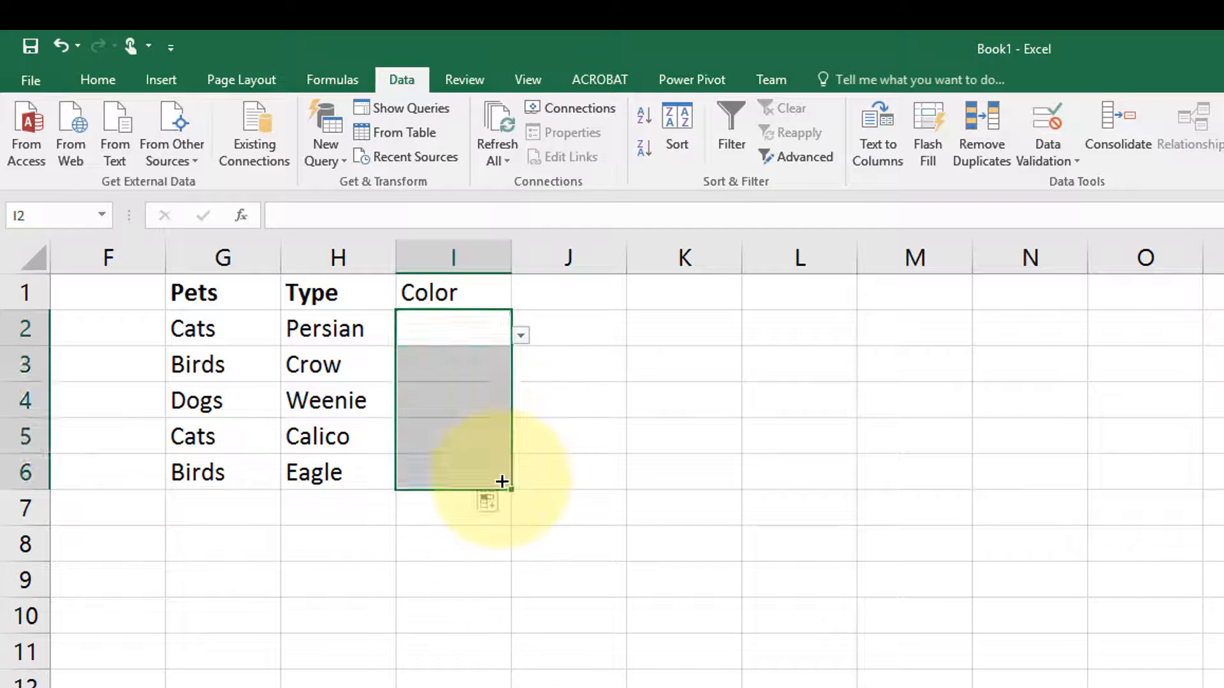
click(402, 330)
click(521, 337)
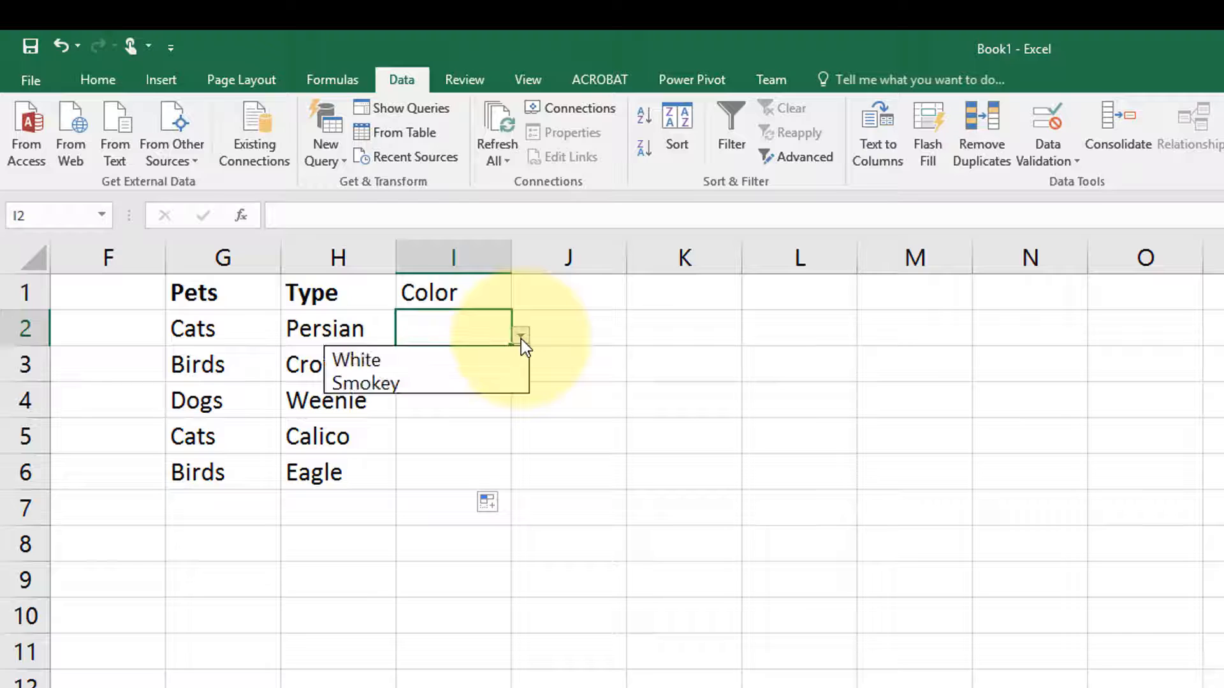
click(441, 358)
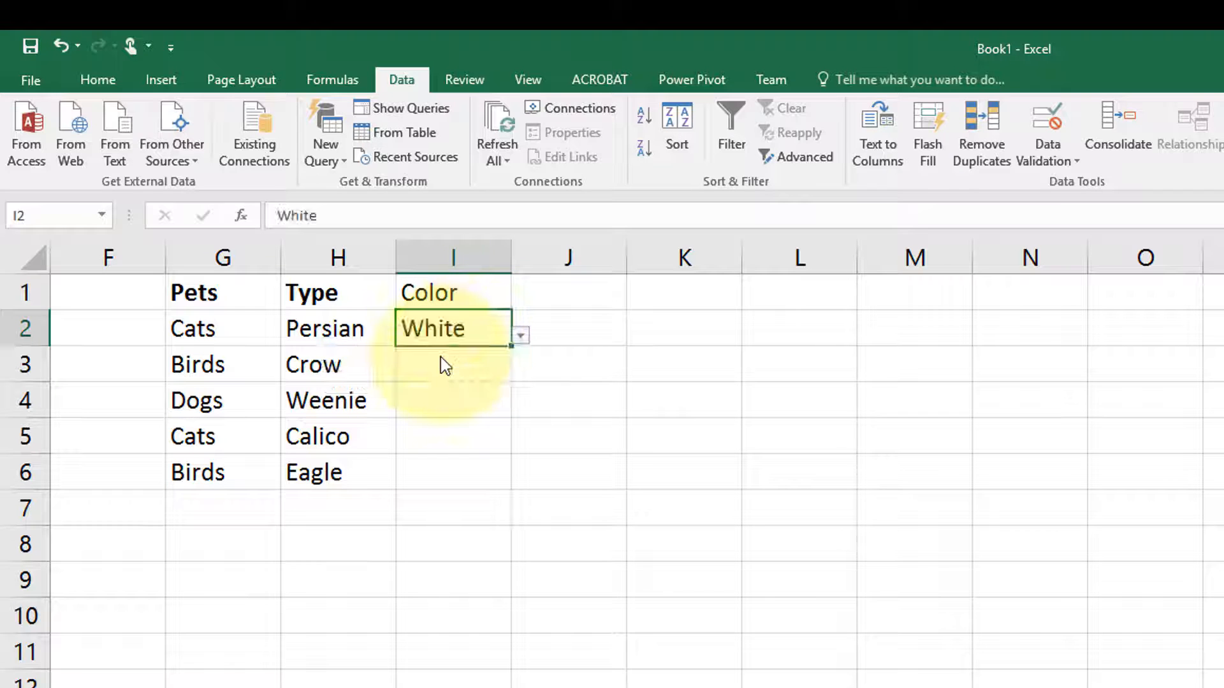
- Check the Color drop-downs in I3, I4 and I5 for available choices
click(432, 363)
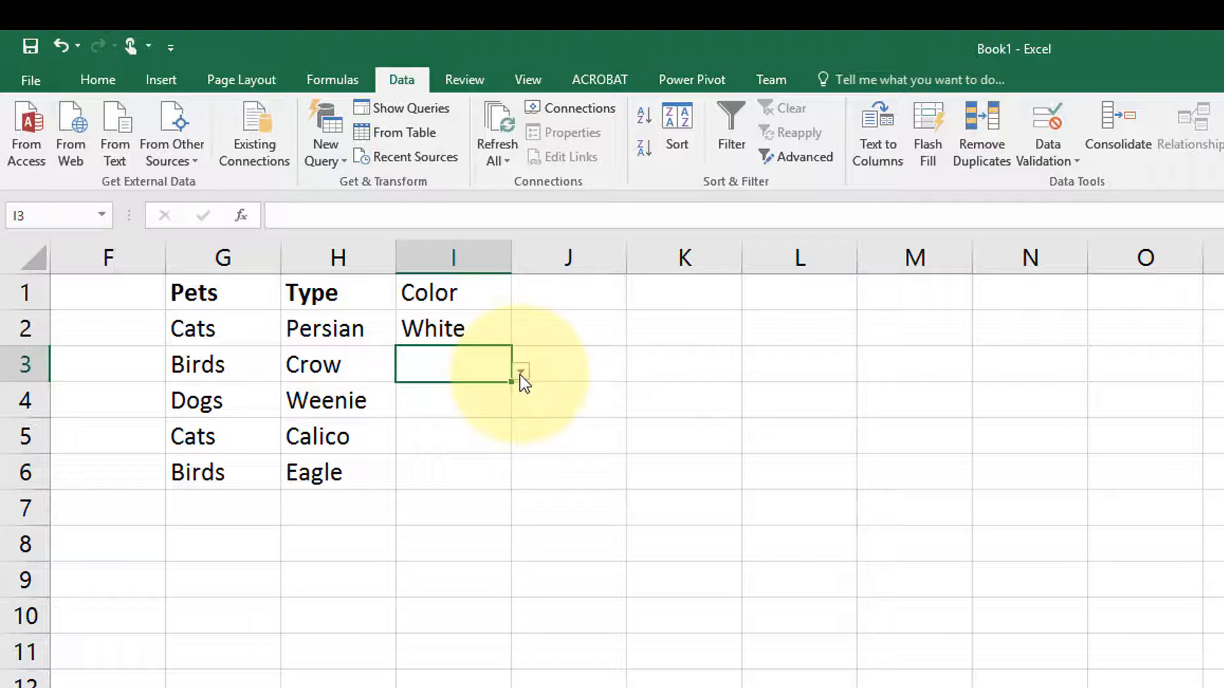
click(475, 402)
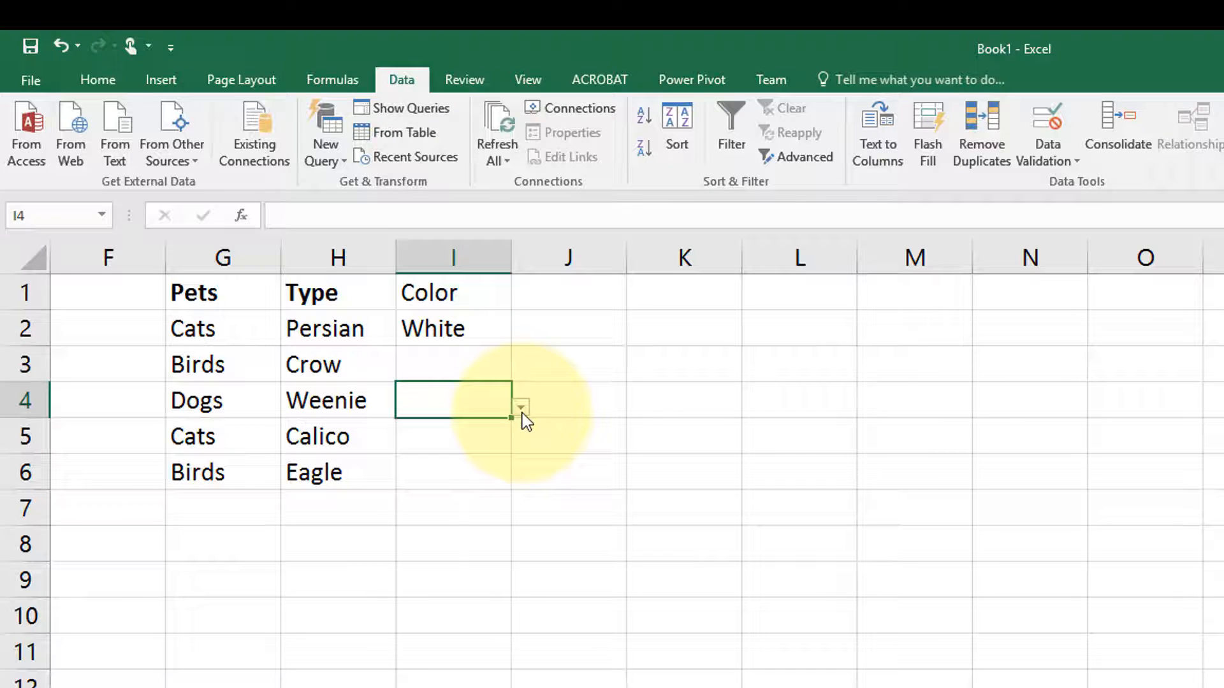
click(440, 441)
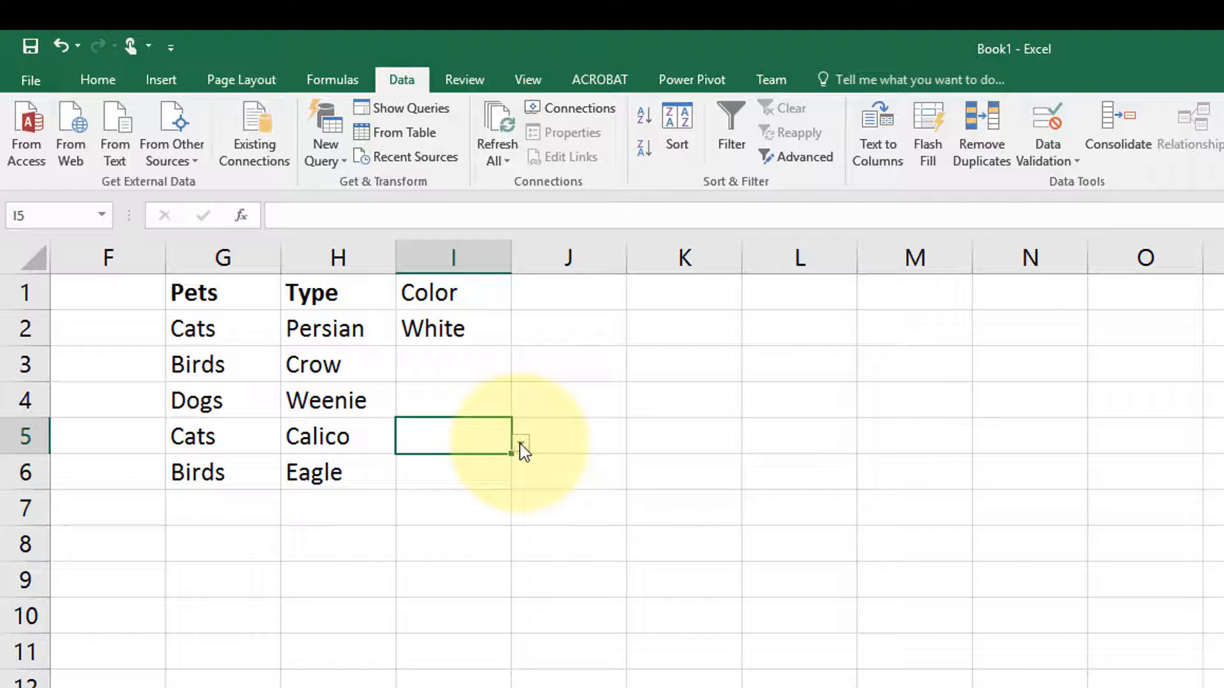
- Change the Type in H5 to Persian and choose Smokey as its Color in I5
click(350, 446)
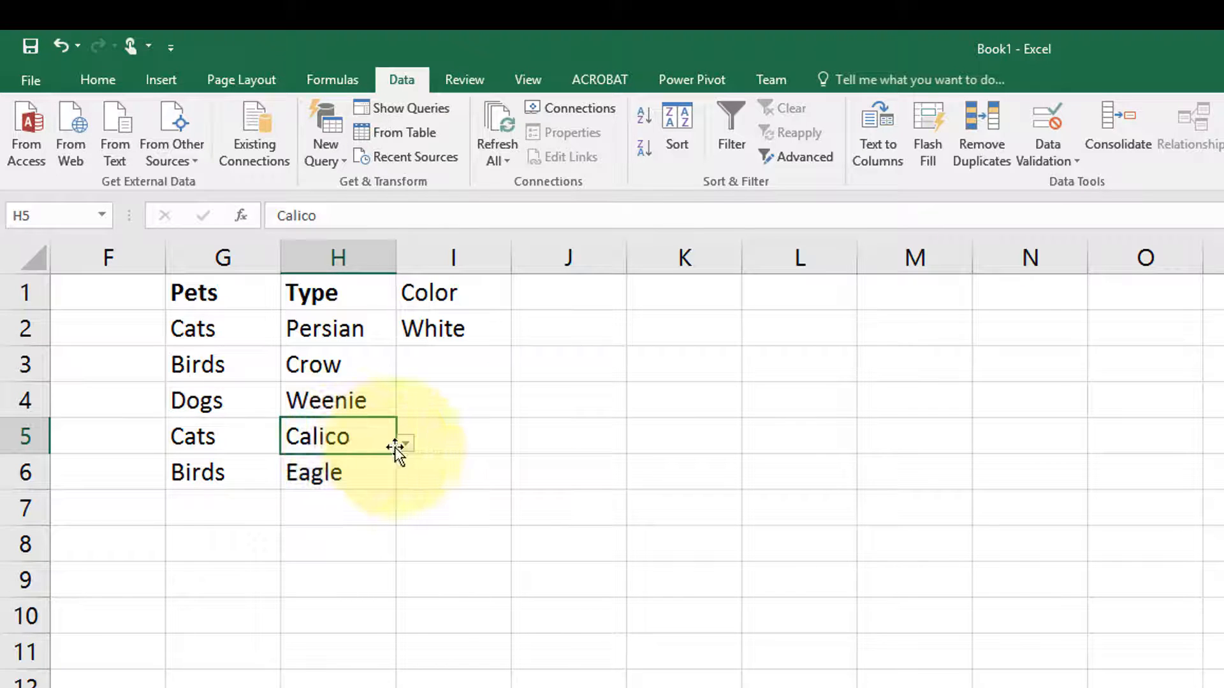
click(405, 445)
click(347, 466)
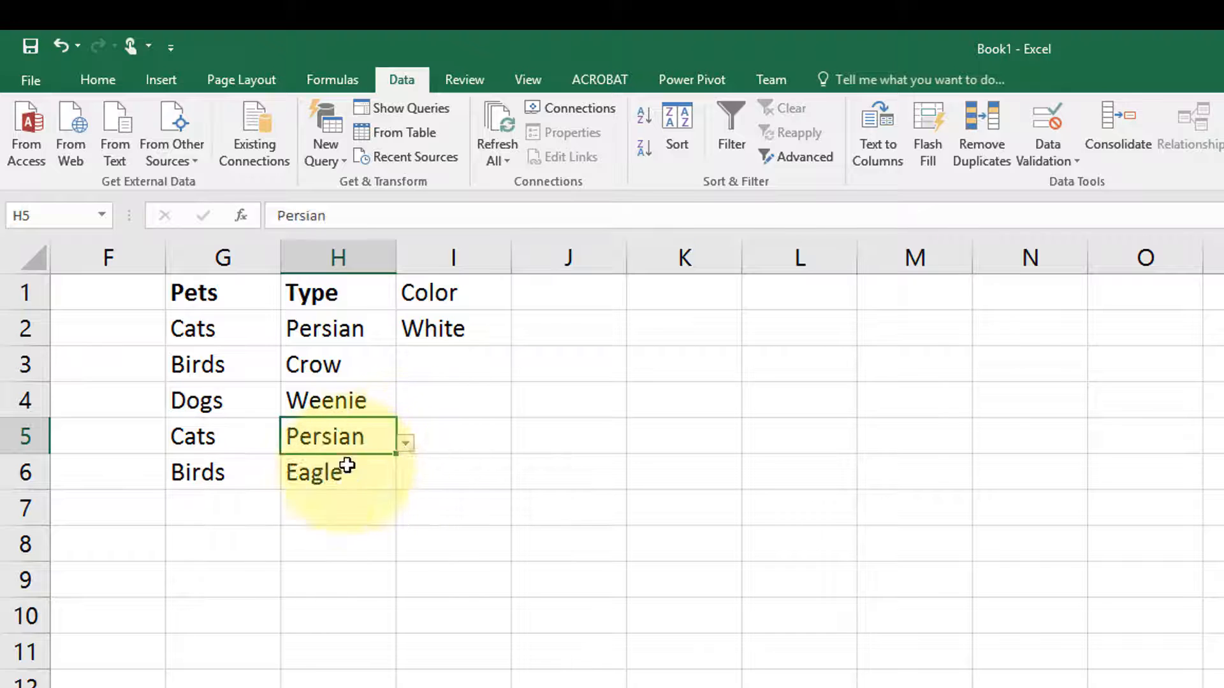
click(469, 433)
click(521, 445)
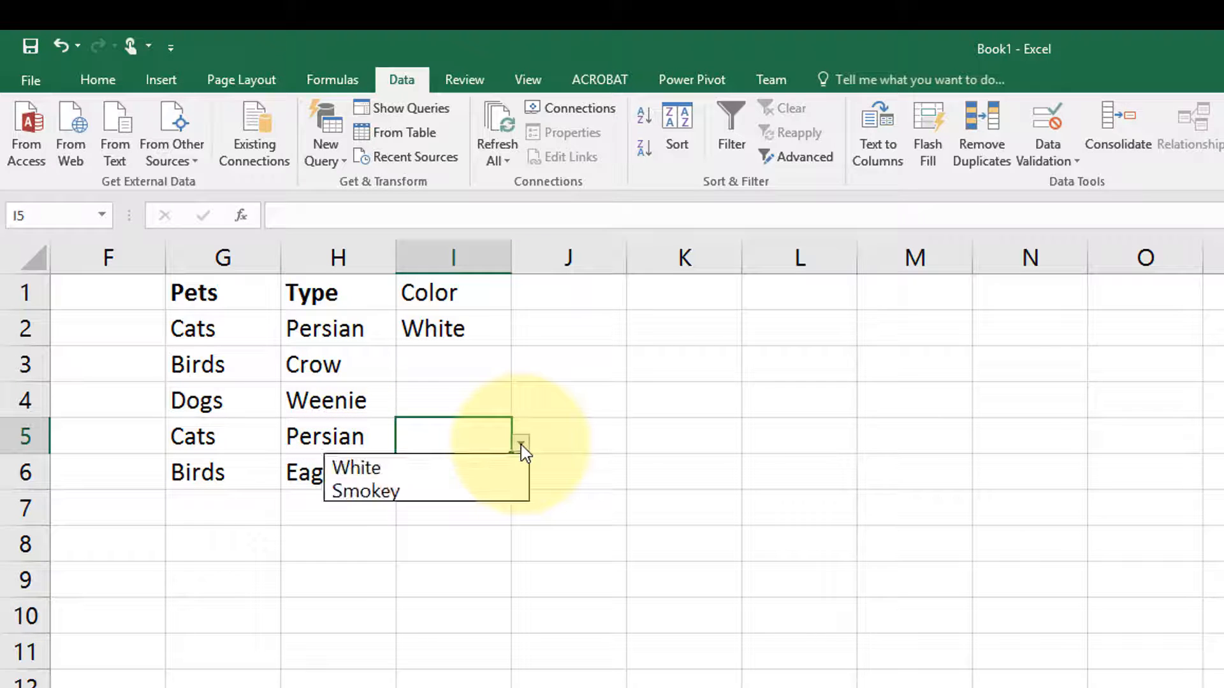
click(437, 491)
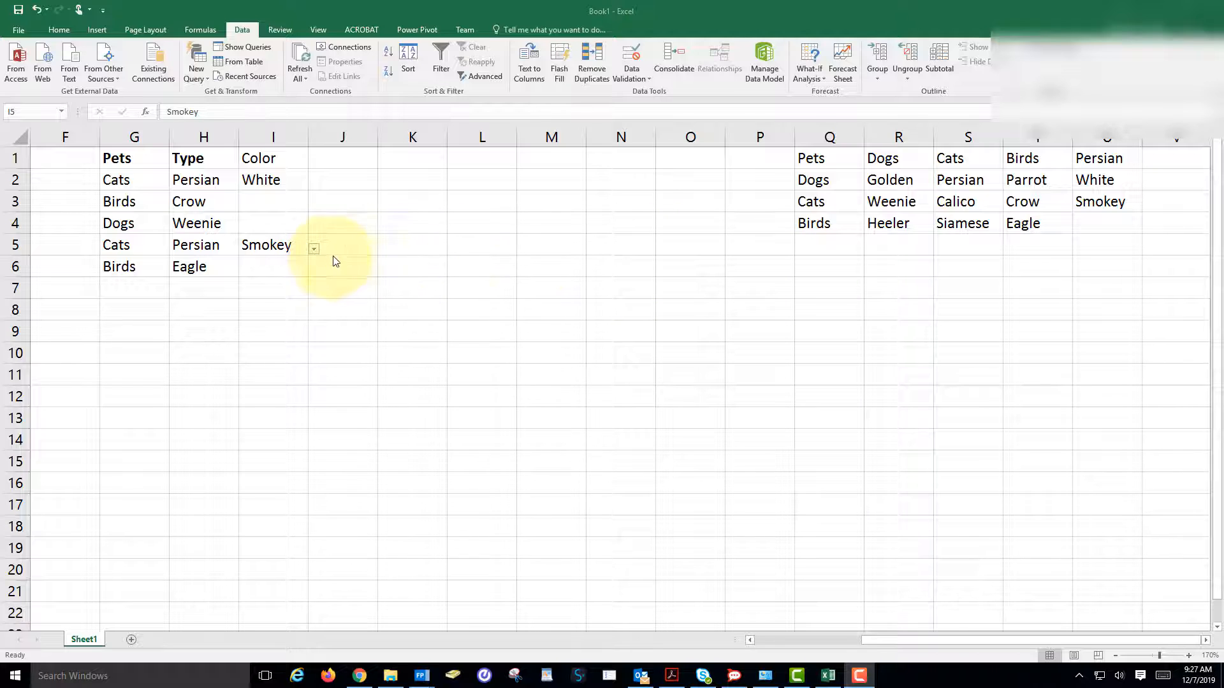
click(125, 187)
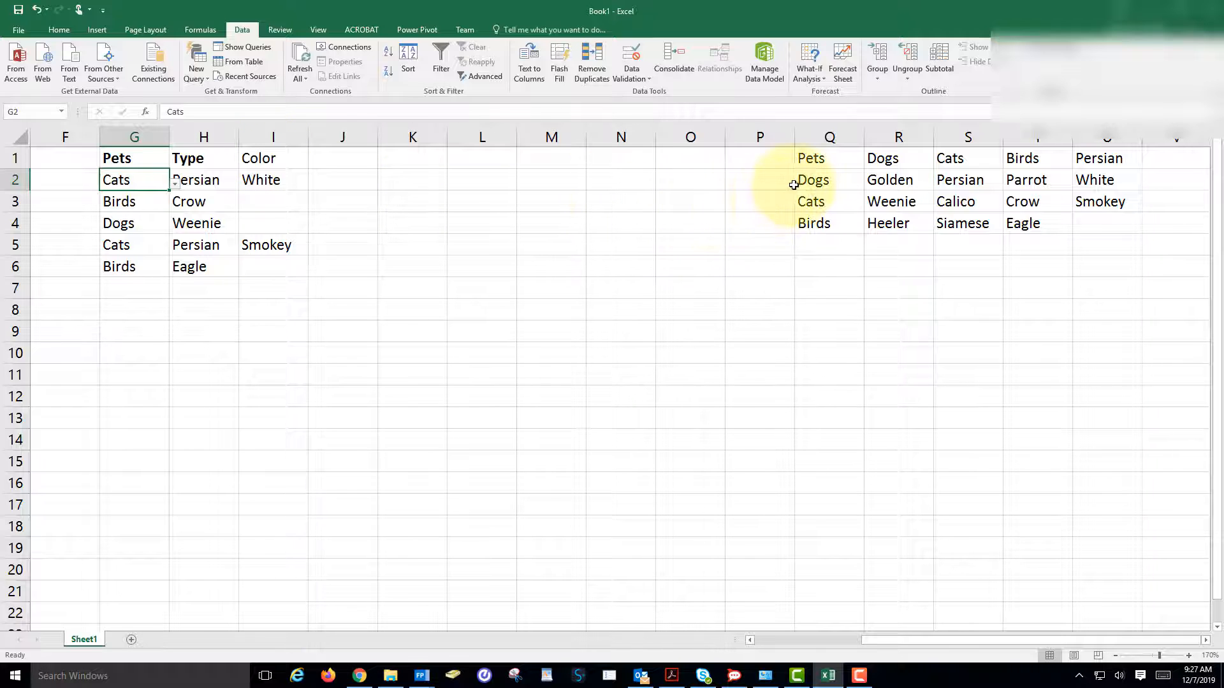
click(809, 251)
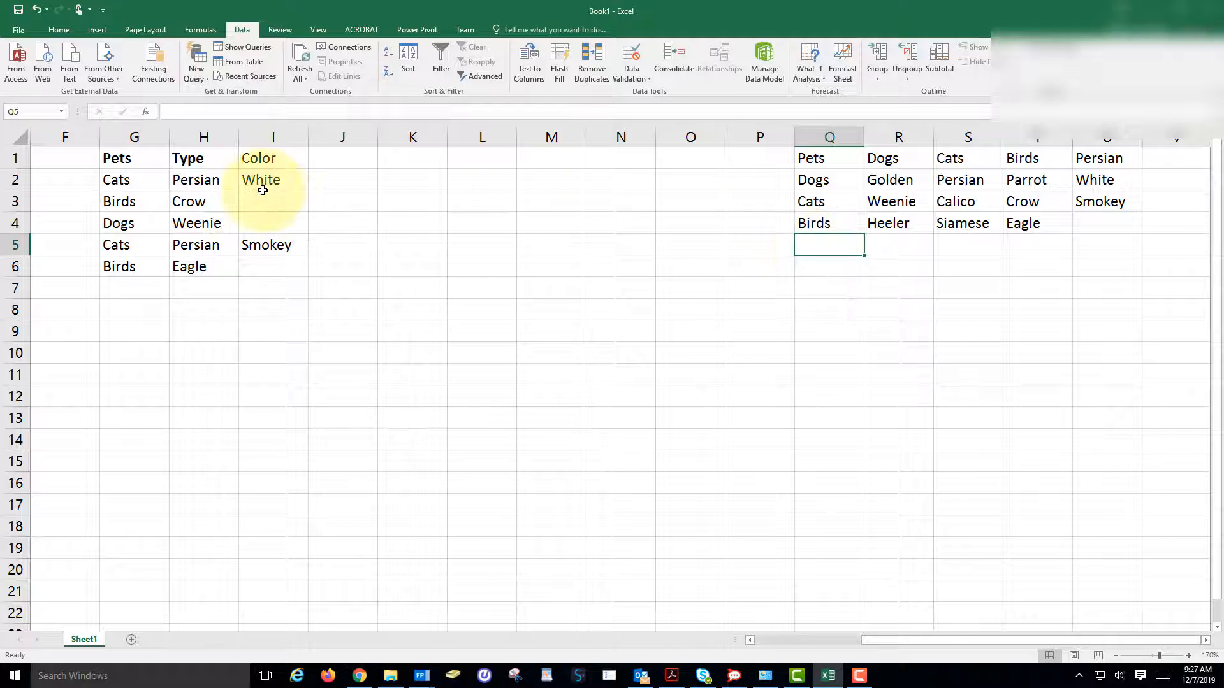
- Convert the pet list range Q1:U4 into a table with its first row as headers
click(811, 161)
key(shift+Down)
key(shift+Down)
key(shift+Down)
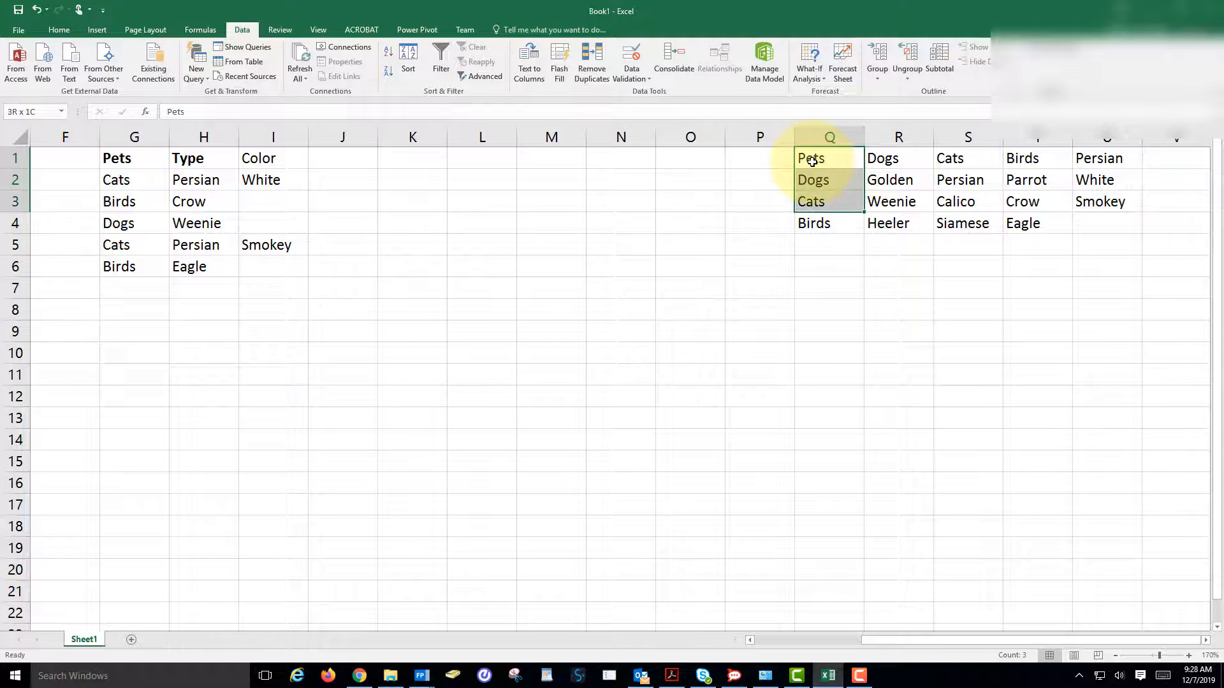
key(shift+Right)
key(shift+Right)
key(shift+Right)
key(shift+Right)
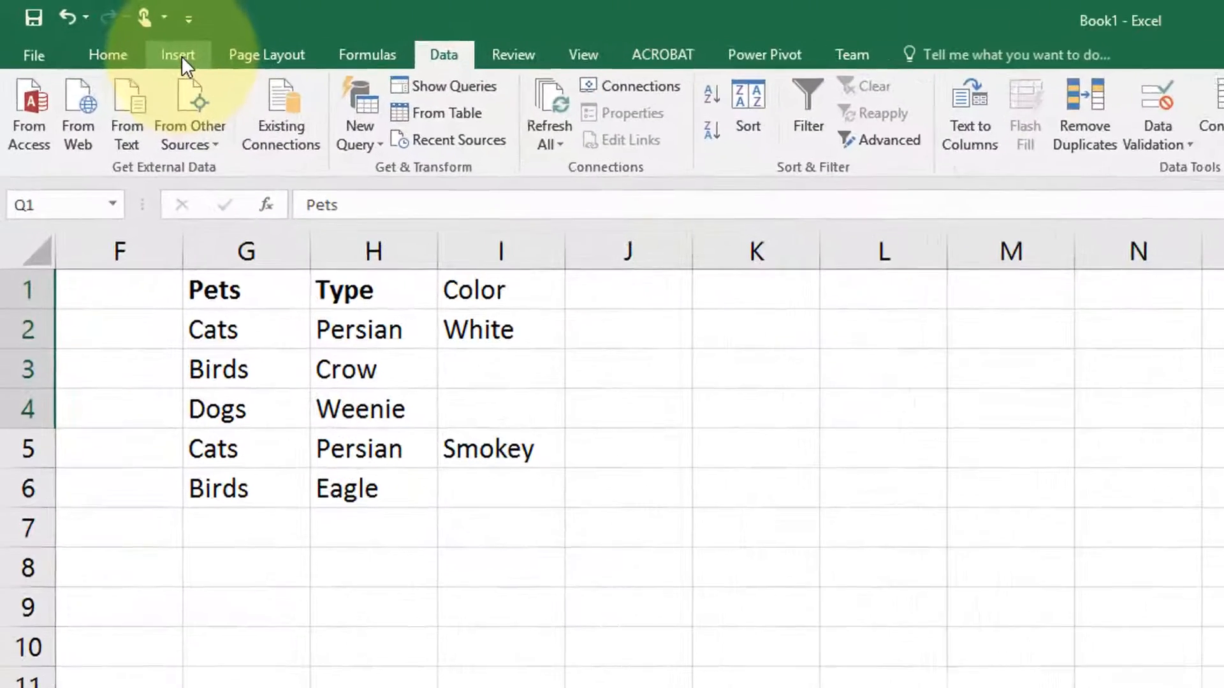
click(181, 56)
click(198, 103)
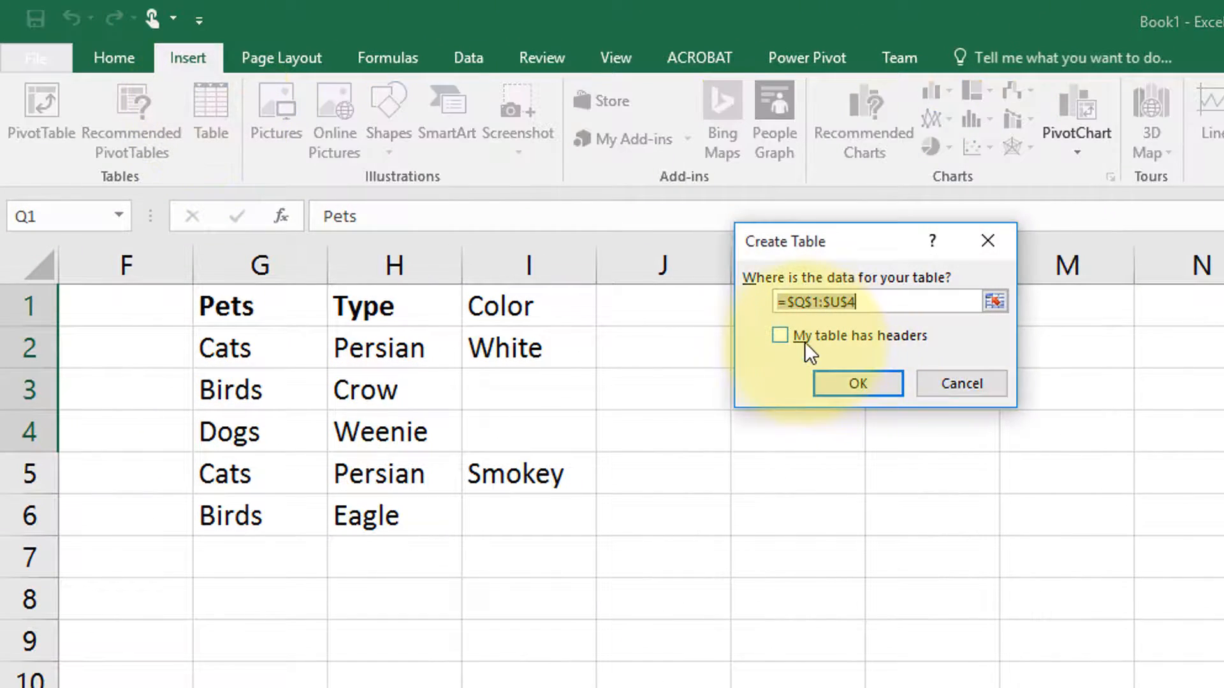
click(786, 342)
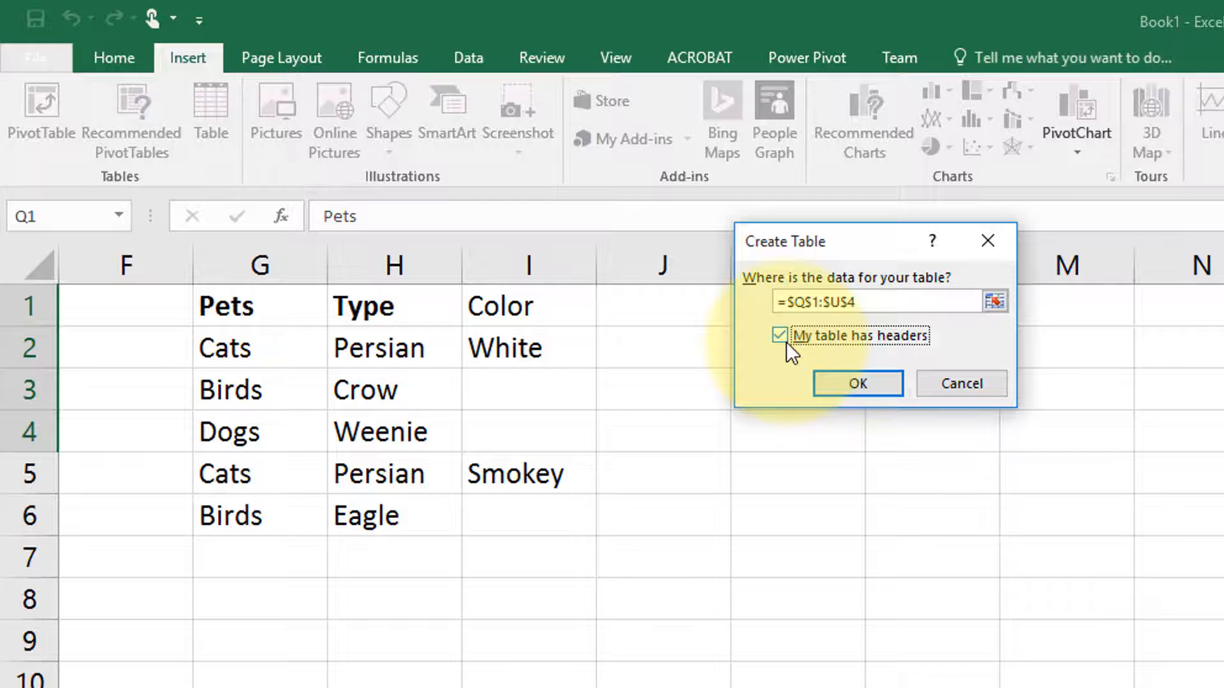
click(859, 384)
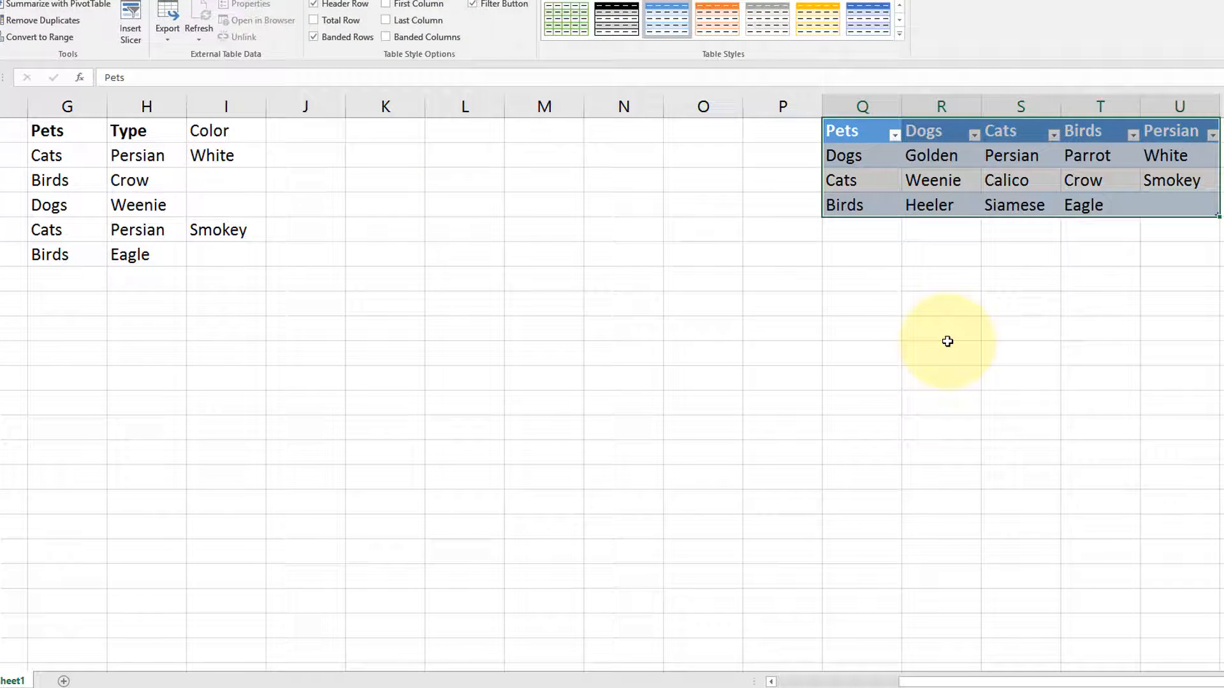
- Add Insects as a new entry in Q5 under Birds in the Pets column of the table
click(868, 236)
text(Insects)
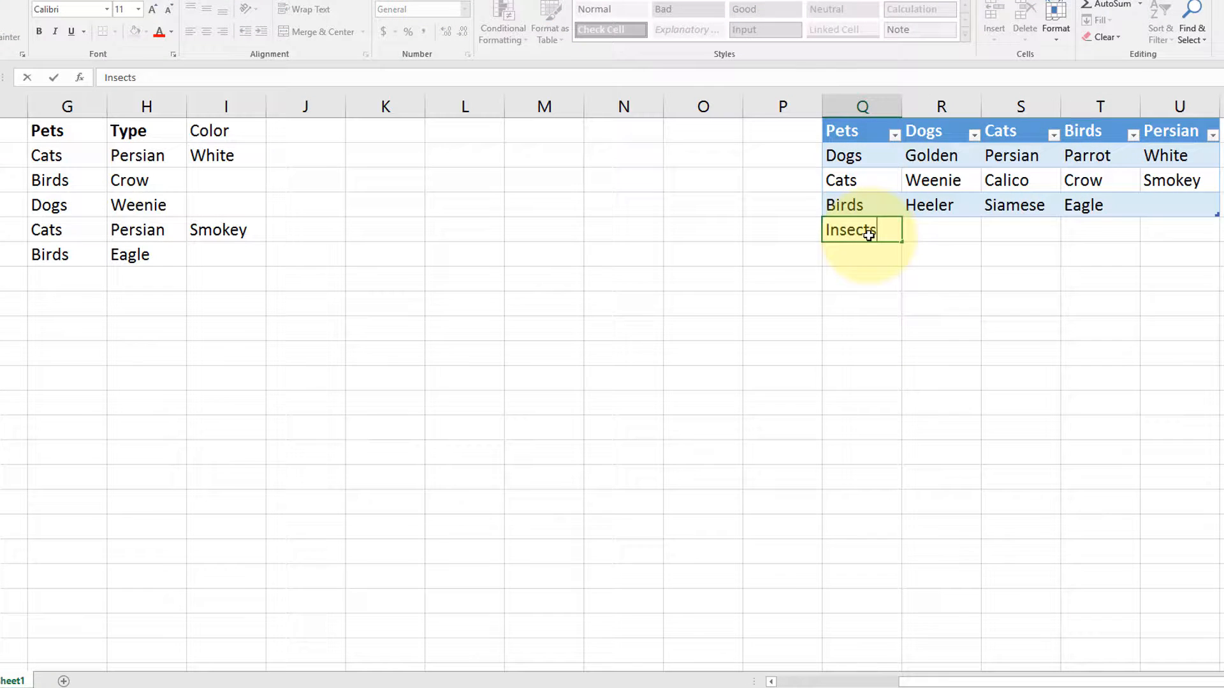
key(Return)
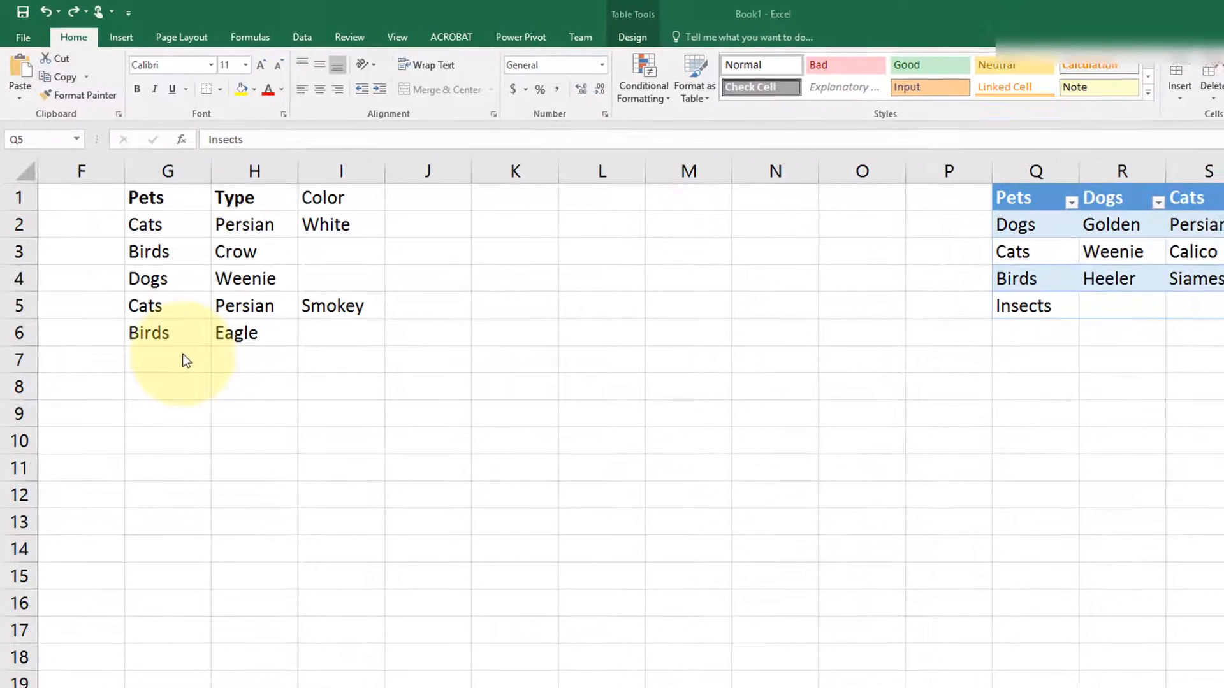
- Choose Insects from the Pets drop-down in cell G7
click(160, 290)
click(175, 294)
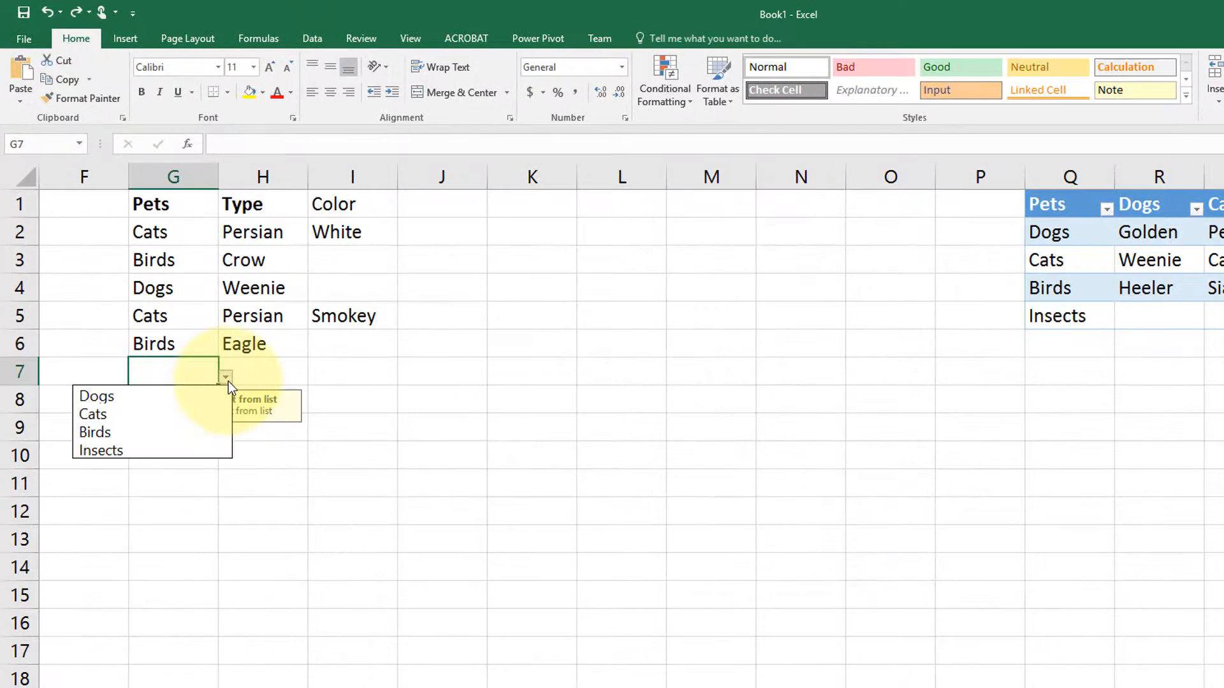
click(158, 450)
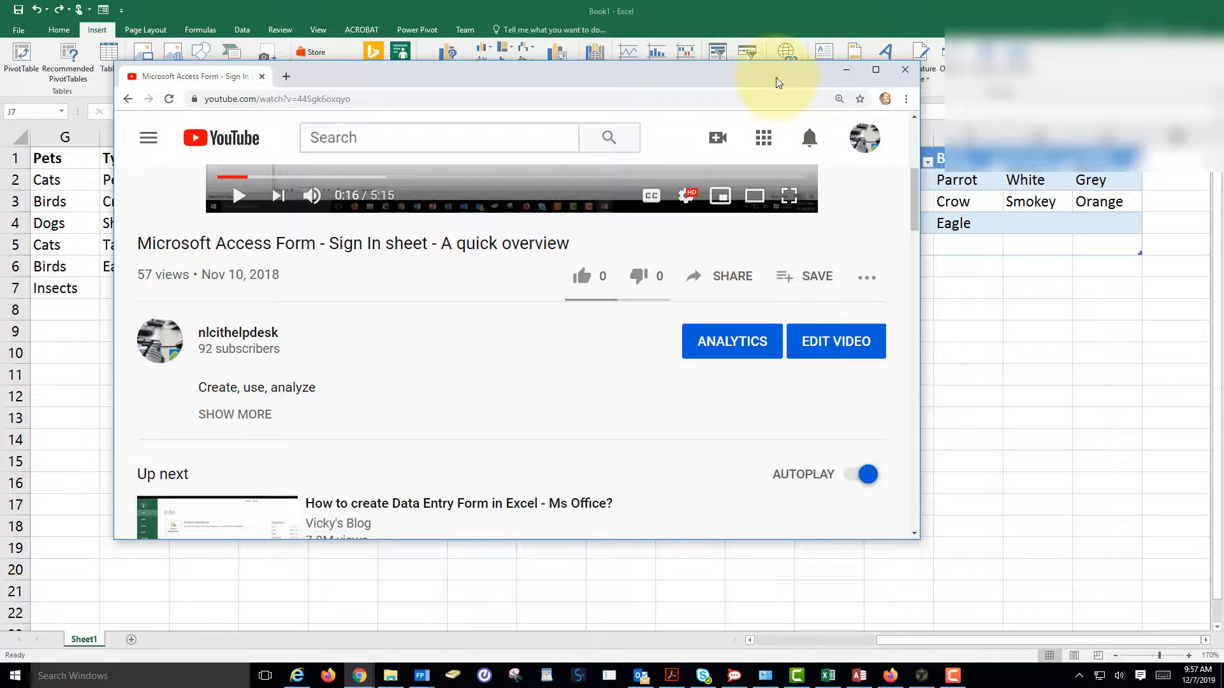
- Switch to the Petws table in Access and add Snakes to the Pets field's list items
drag(775, 74, 0, 192)
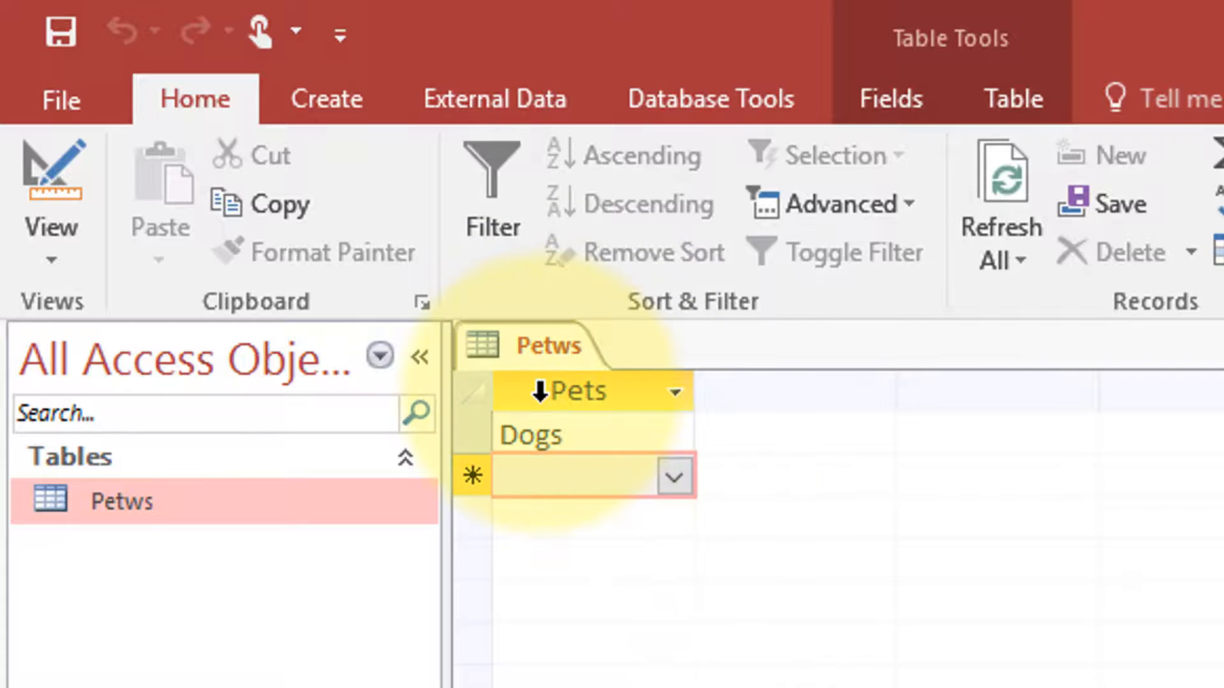
click(680, 483)
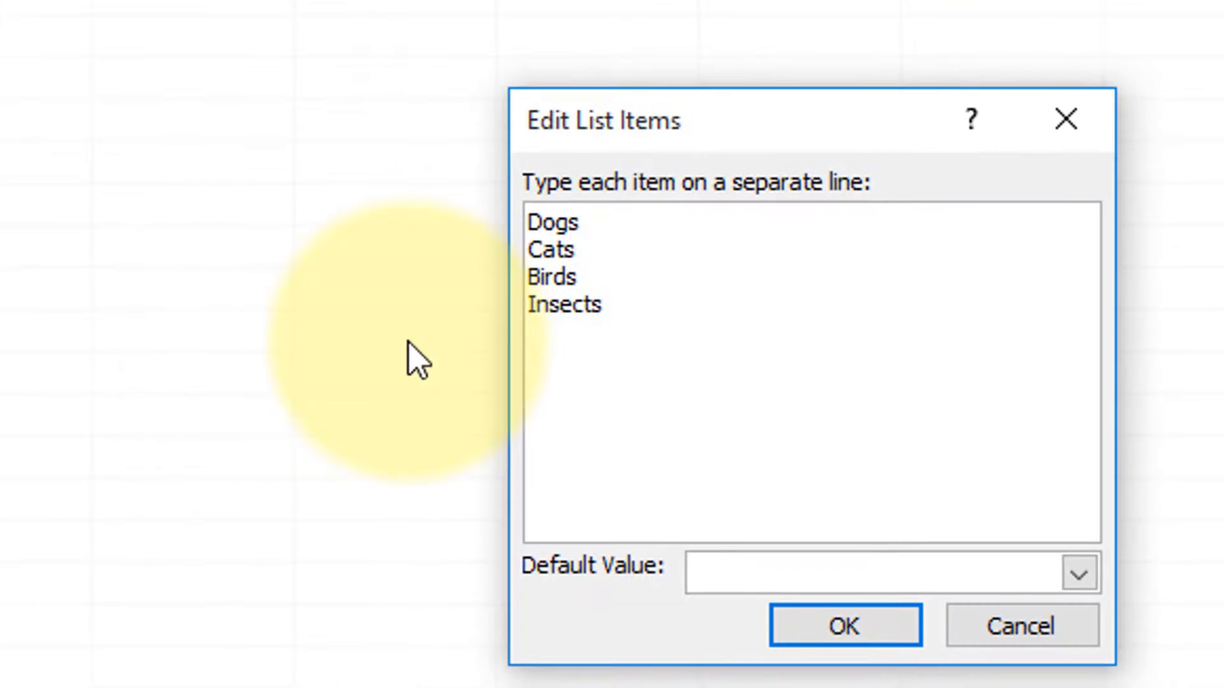
text(Snakes)
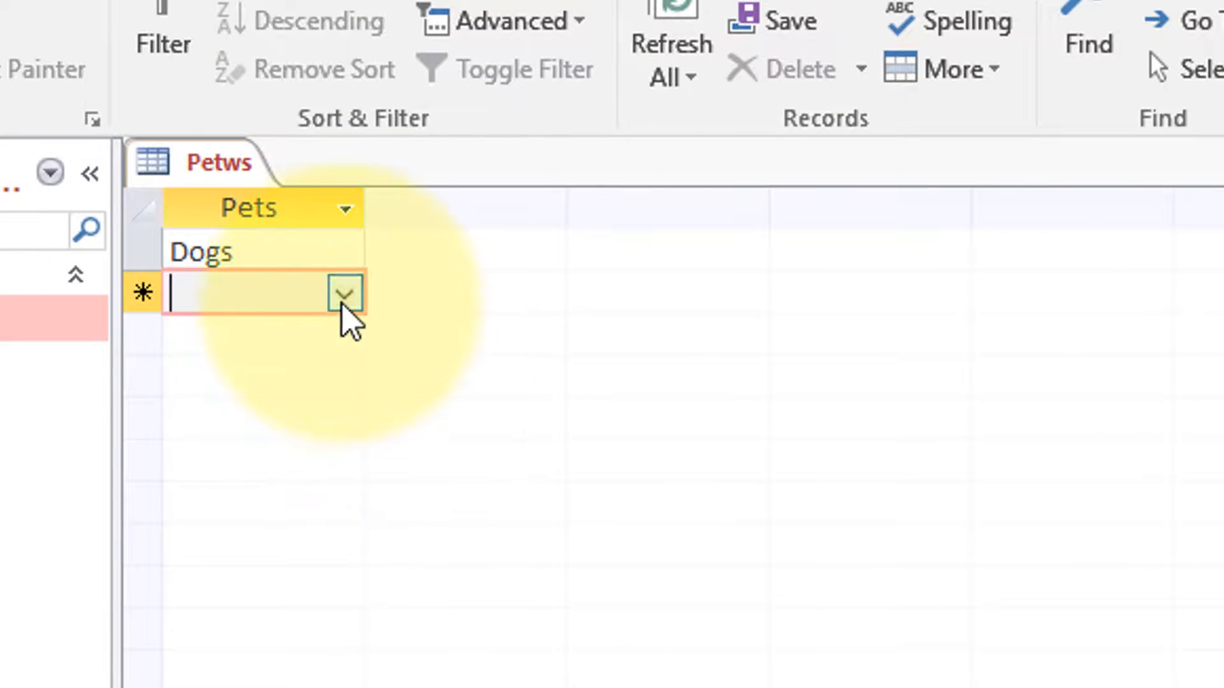
click(344, 294)
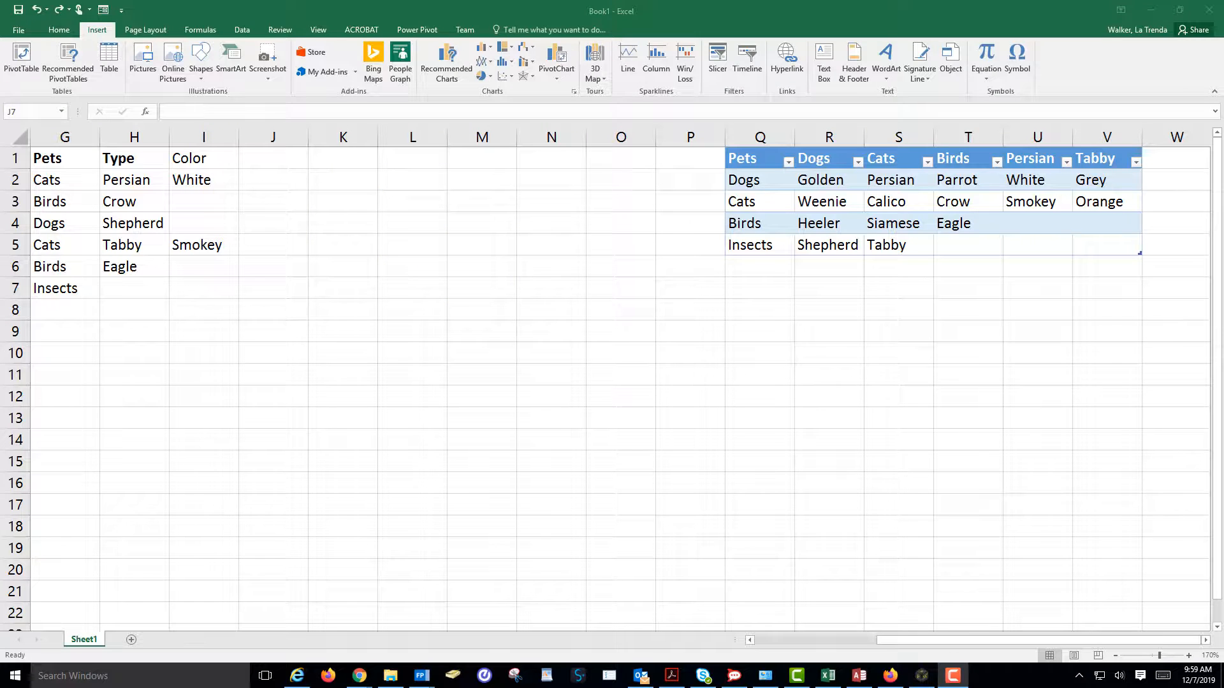
- Bring up the Electronic Sign In Sheets video on YouTube in a maximized window and look over its description
drag(0, 128, 635, 46)
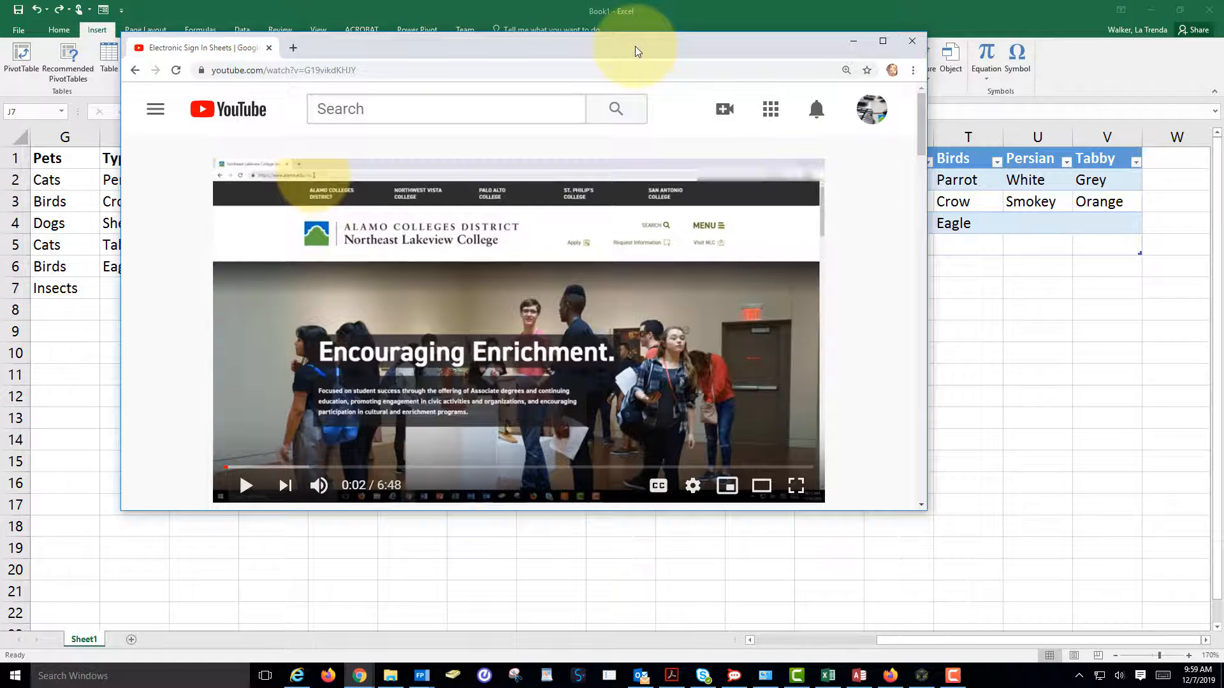
click(883, 41)
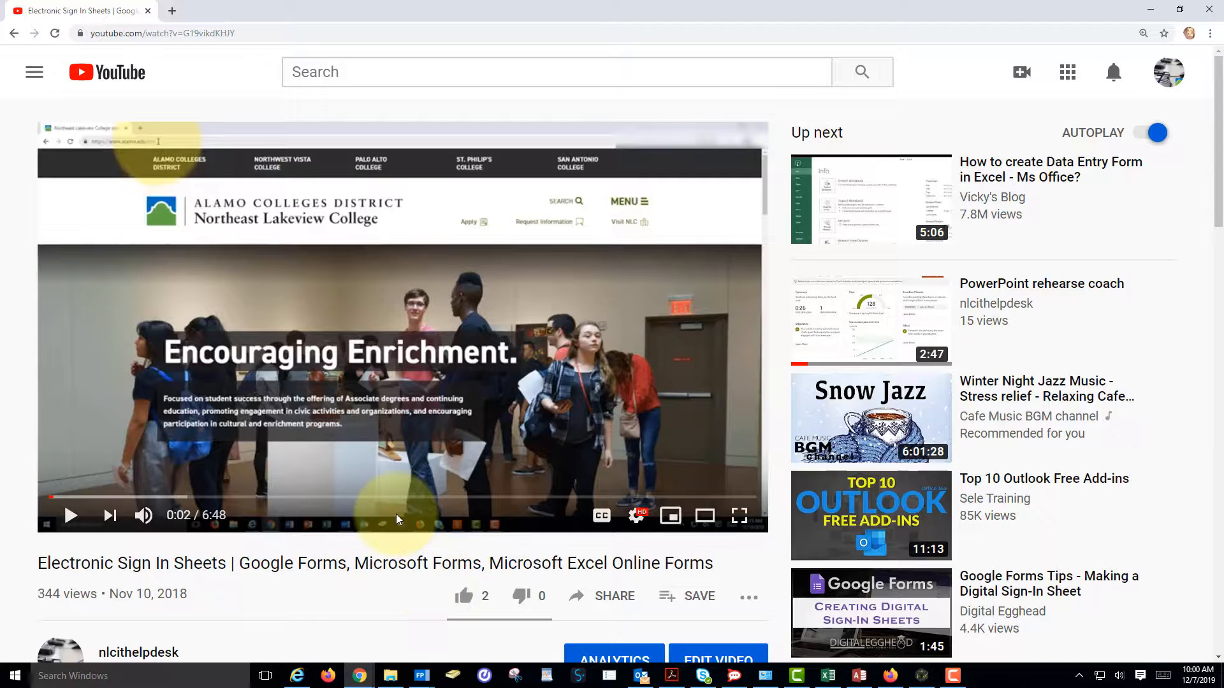
scroll(396, 515, down, 1)
scroll(396, 518, down, 3)
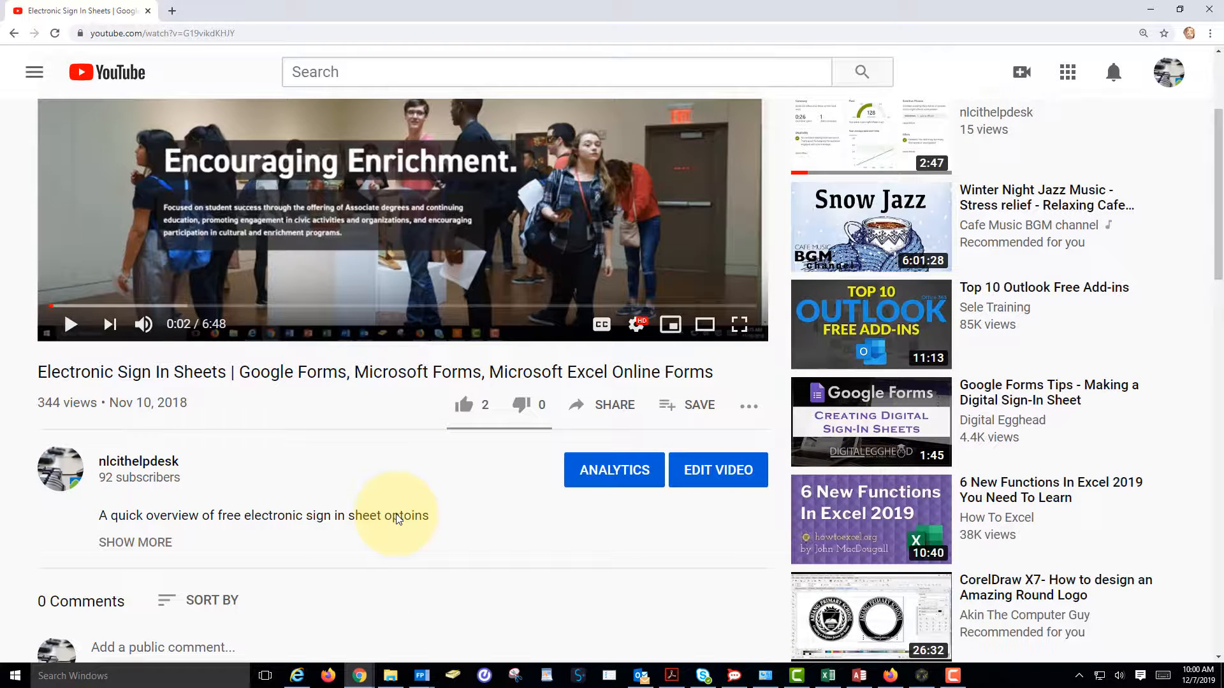
scroll(357, 509, up, 1)
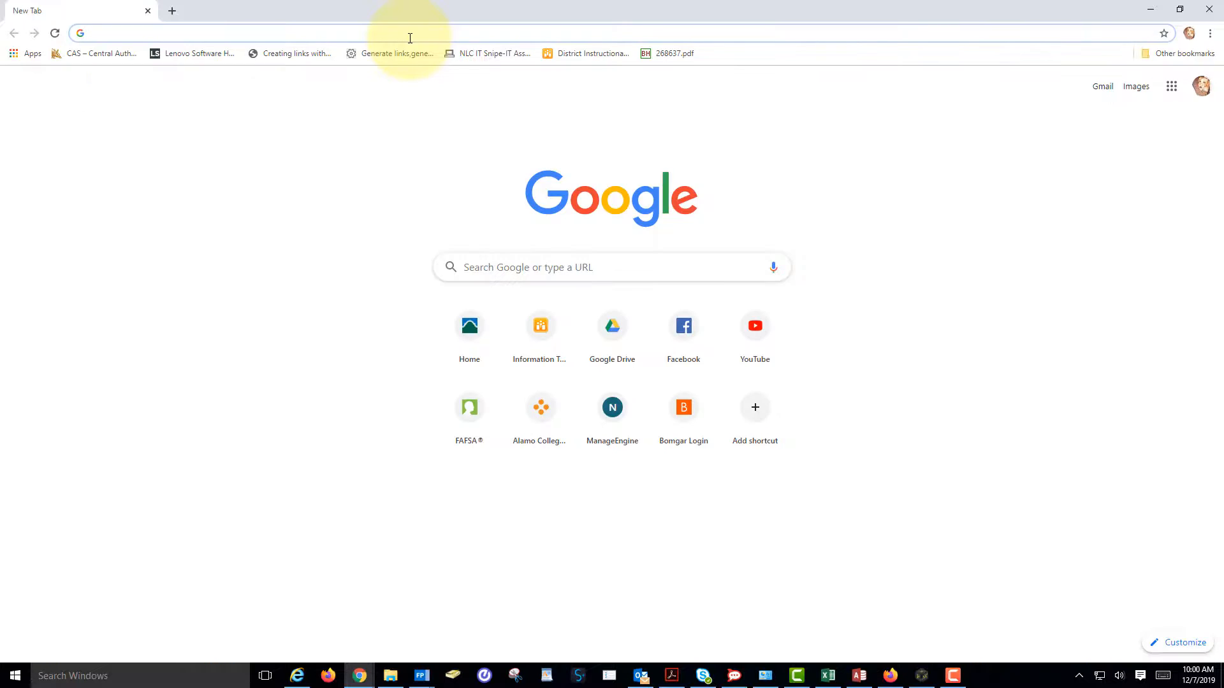
- Go to forms.google.com and set up a multiple choice question with Option 1, Option 2 and an Other choice in an untitled form
text(forms.google.com)
key(Return)
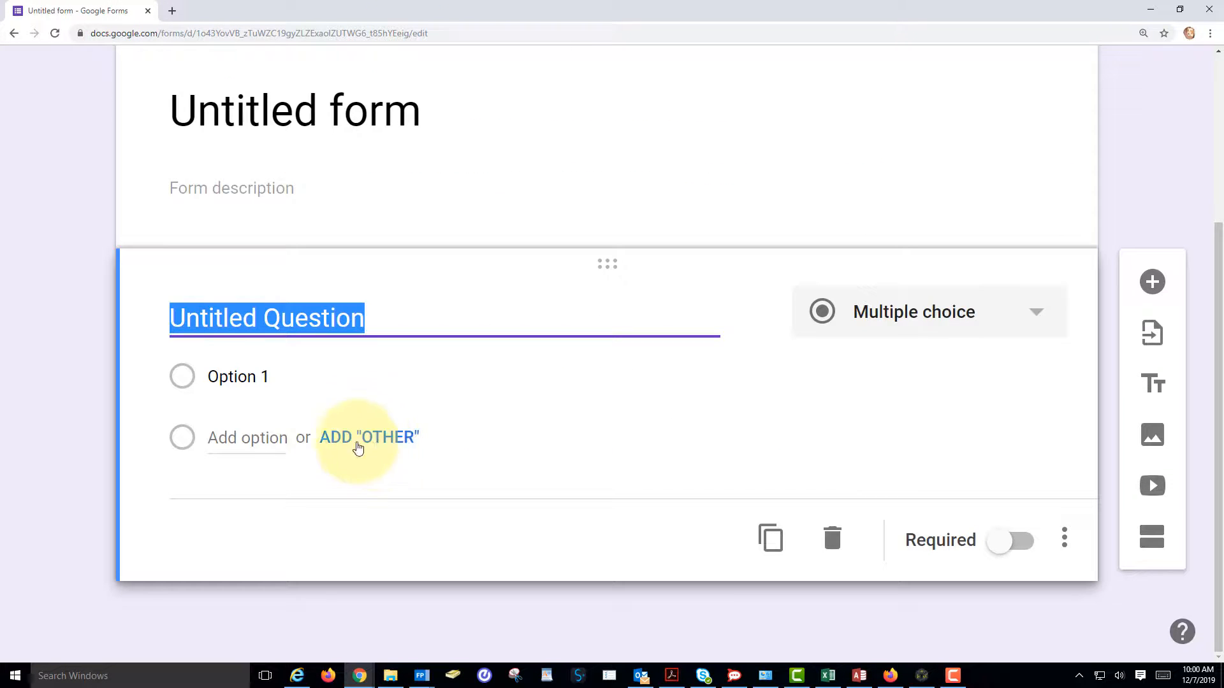
click(1037, 328)
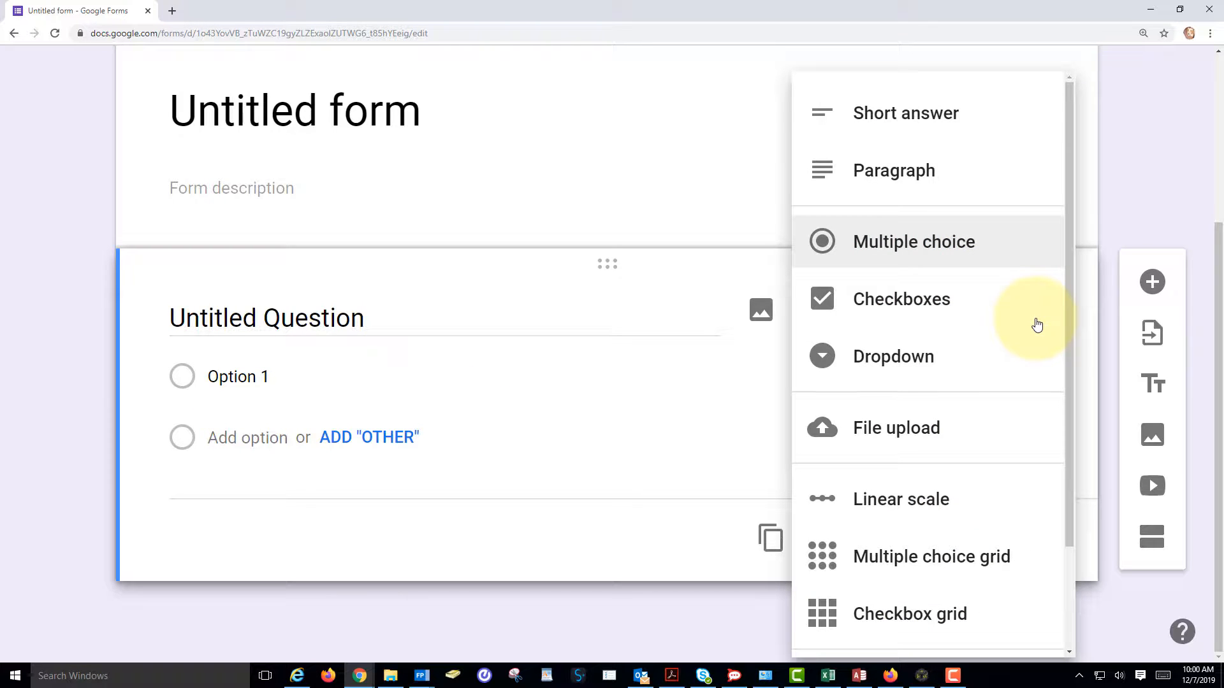
click(937, 255)
click(223, 378)
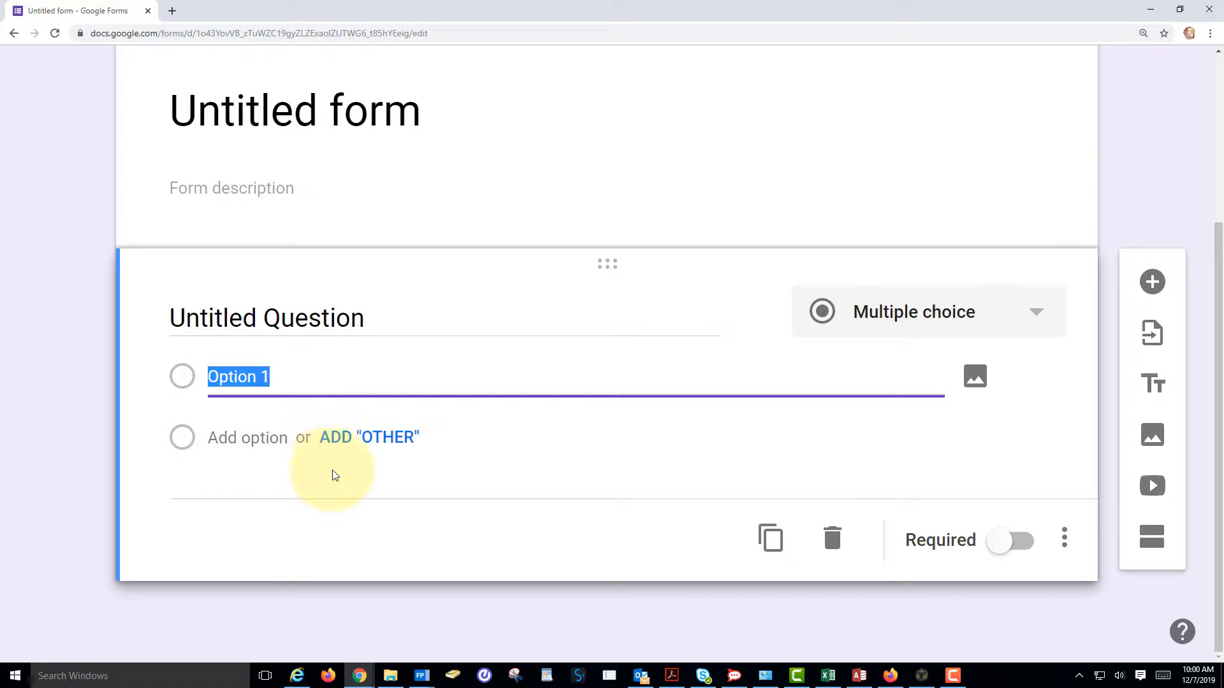
click(390, 439)
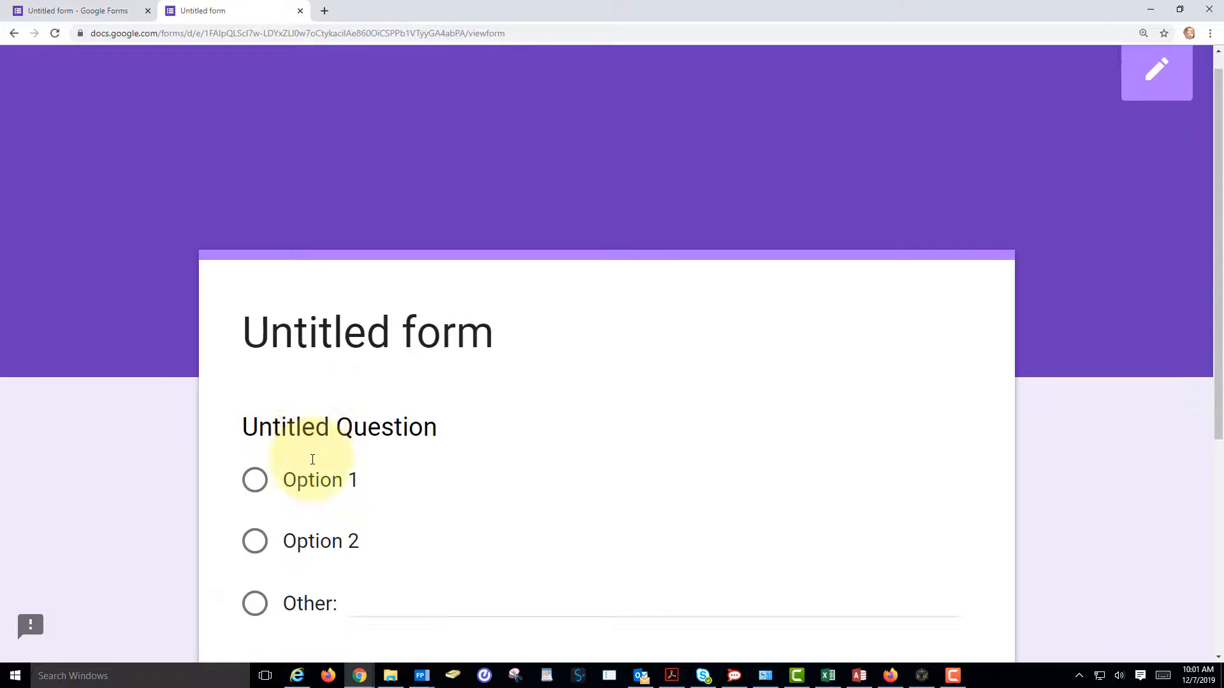
- Submit a trial response in the live form, choosing Other with the text test test
scroll(312, 459, down, 3)
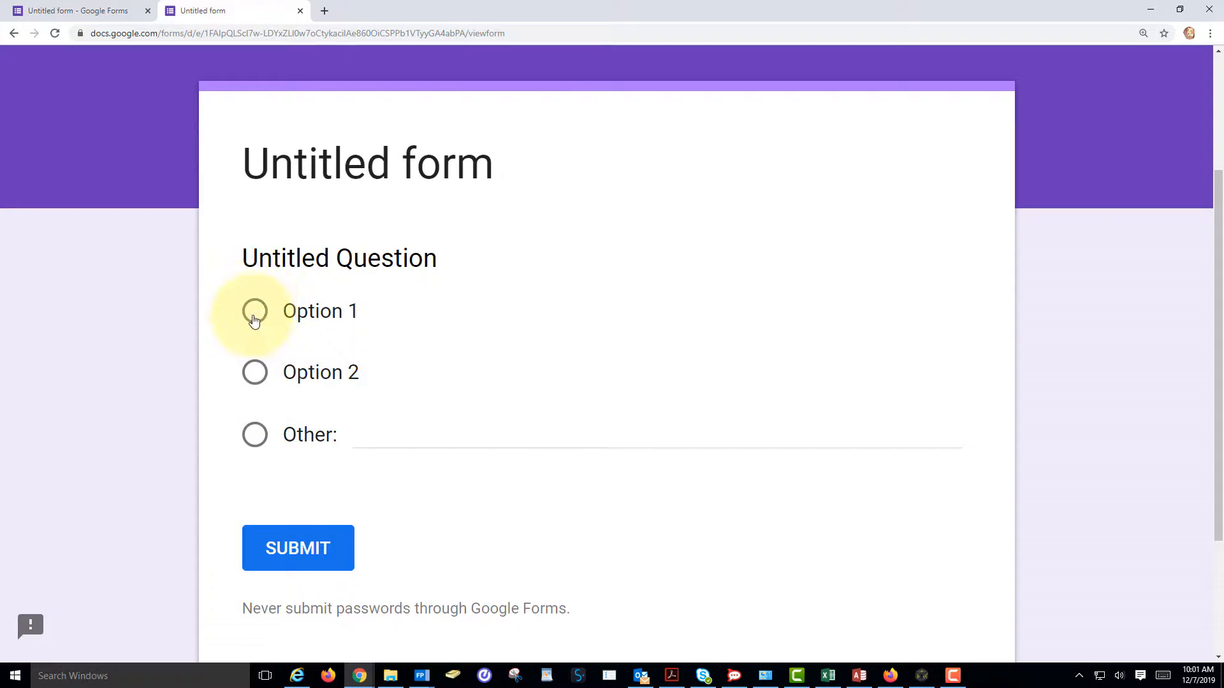
click(255, 436)
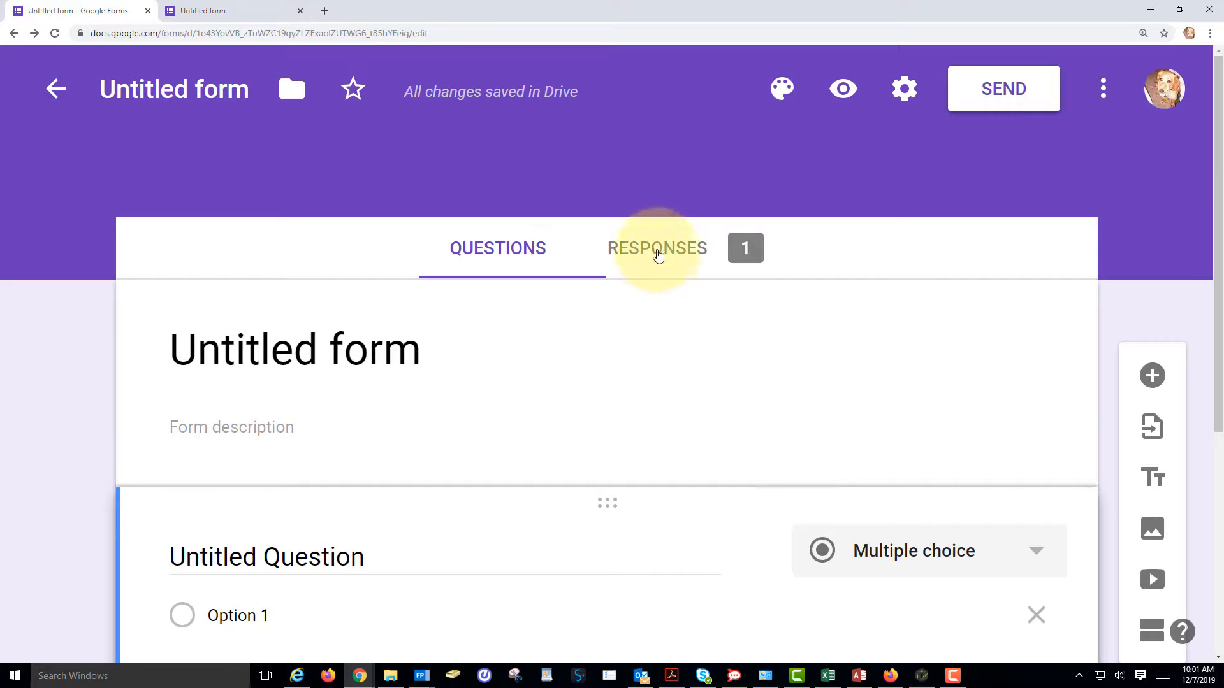
- Review the form's response summary and create a new spreadsheet named Untitled form (Responses) for the responses
click(656, 260)
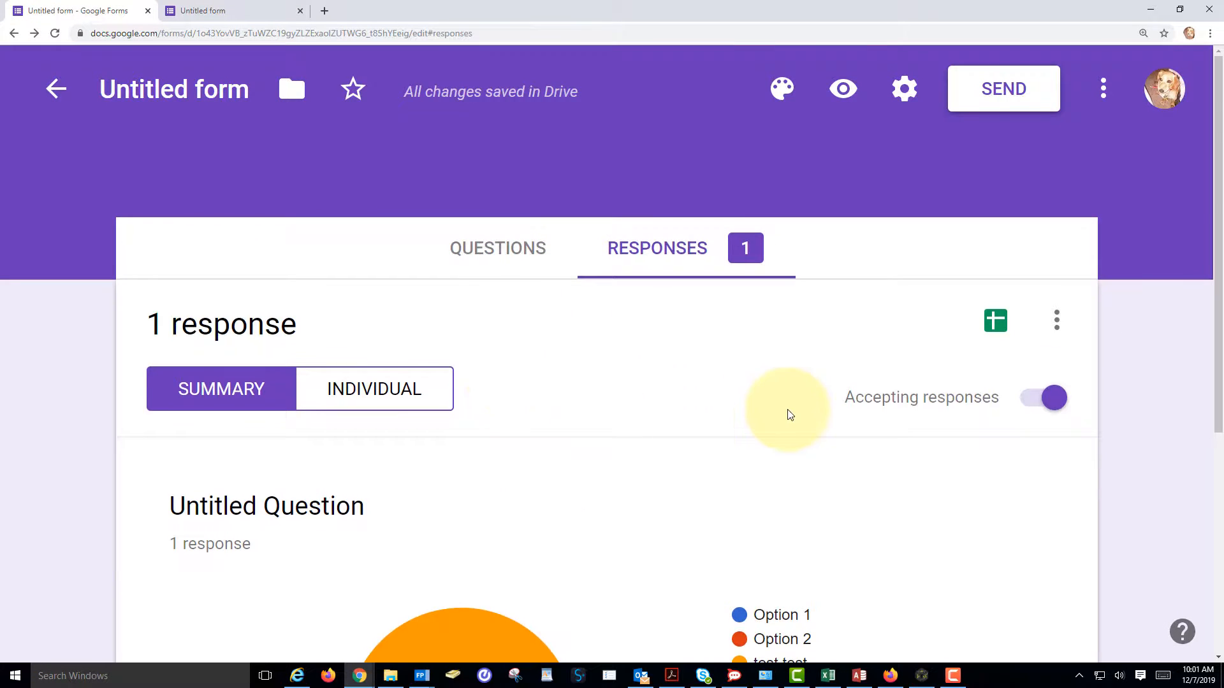
scroll(789, 415, down, 5)
scroll(789, 415, up, 5)
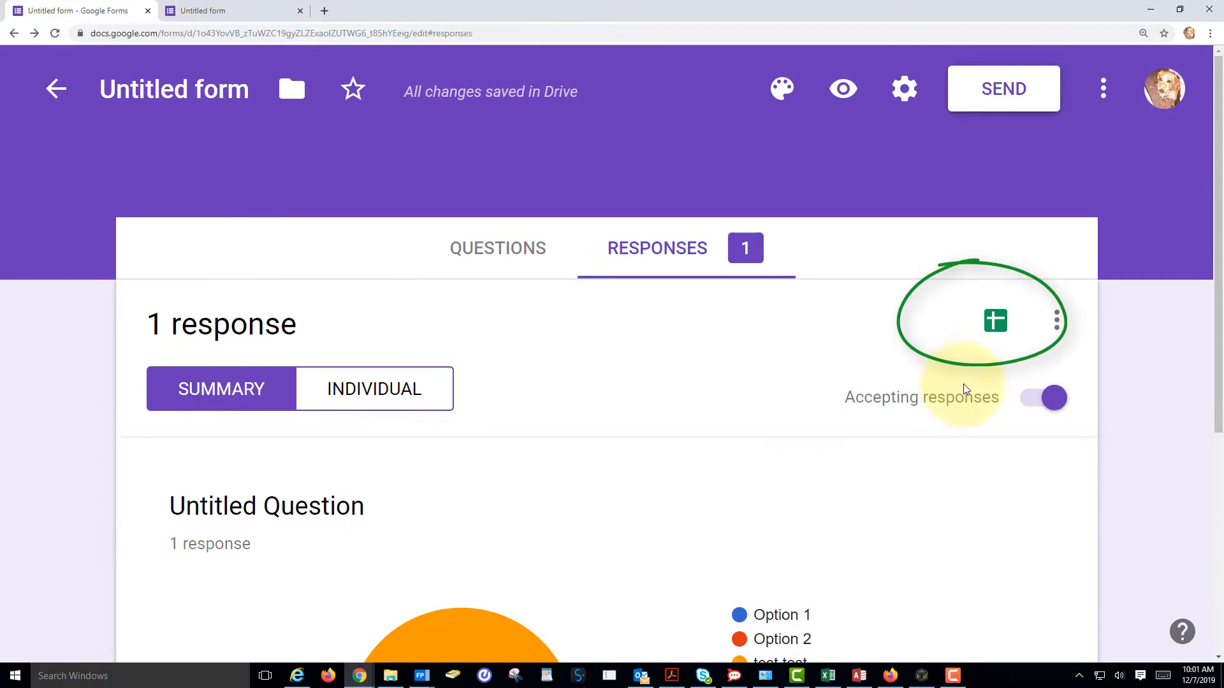
click(995, 317)
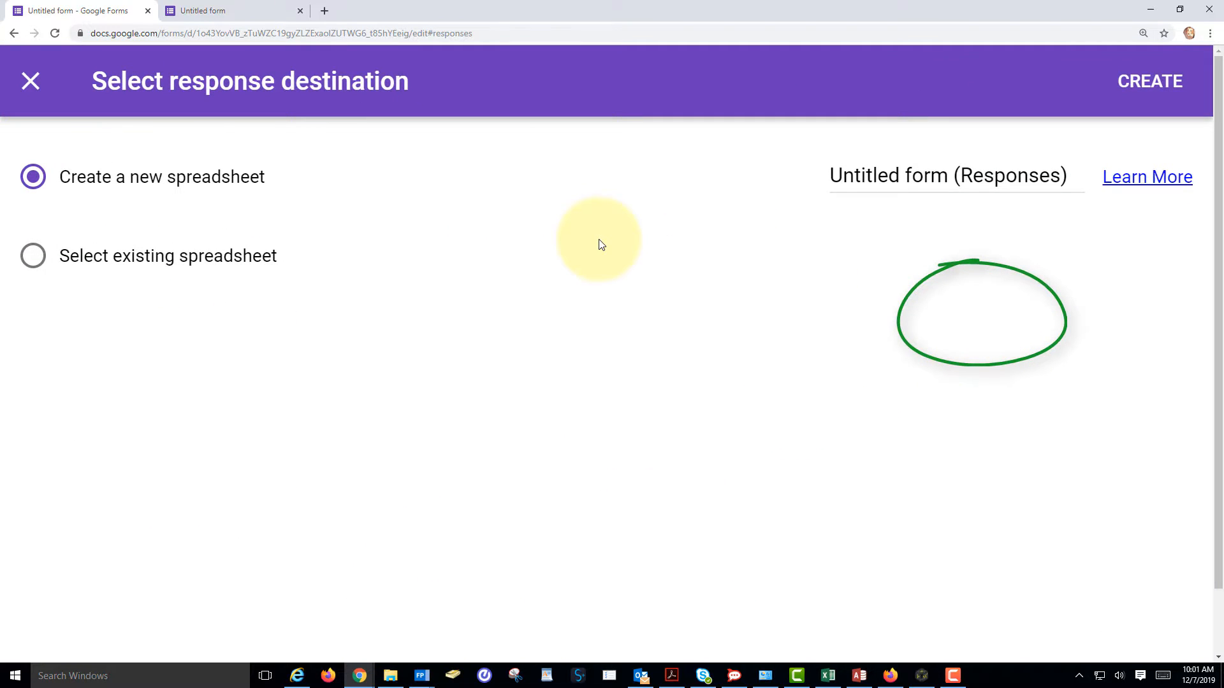
click(1149, 81)
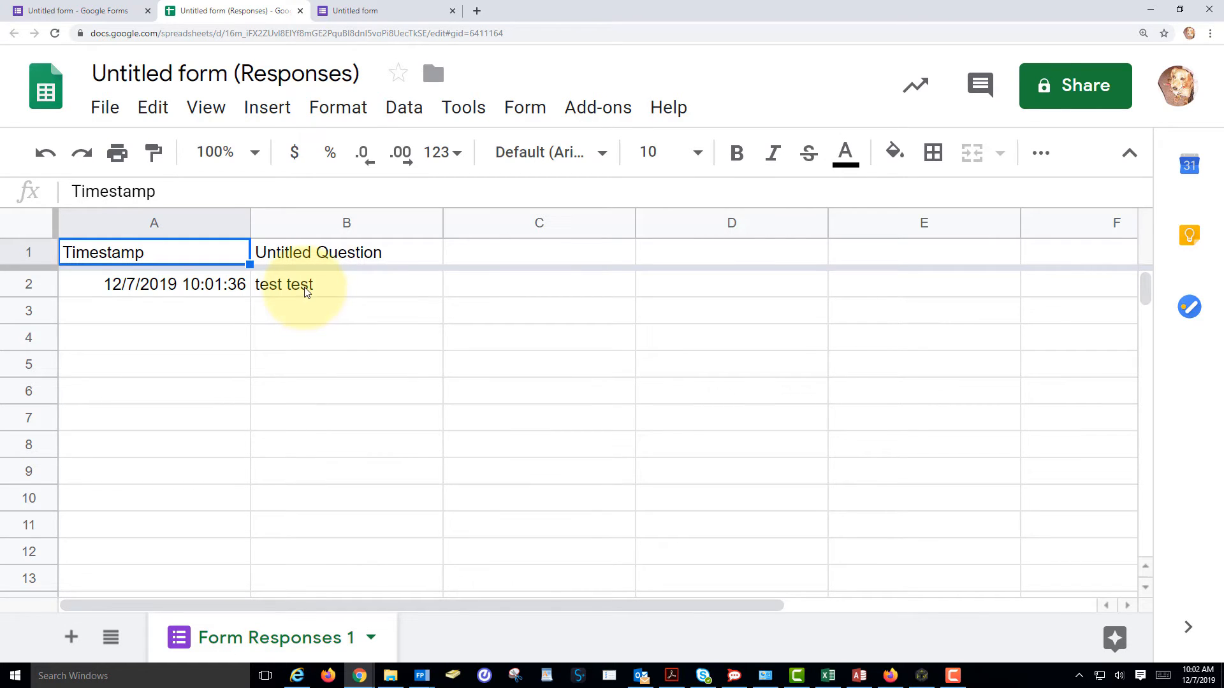
- Display the download formats available for the responses spreadsheet
click(101, 119)
mouse_move(174, 399)
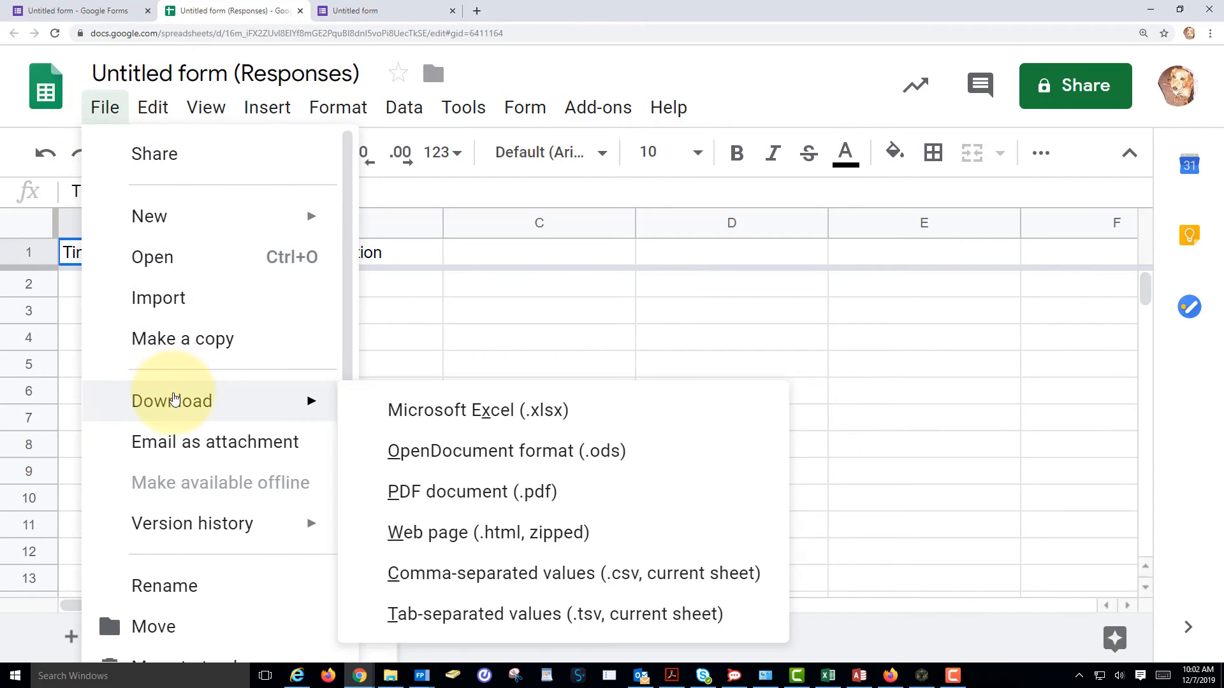